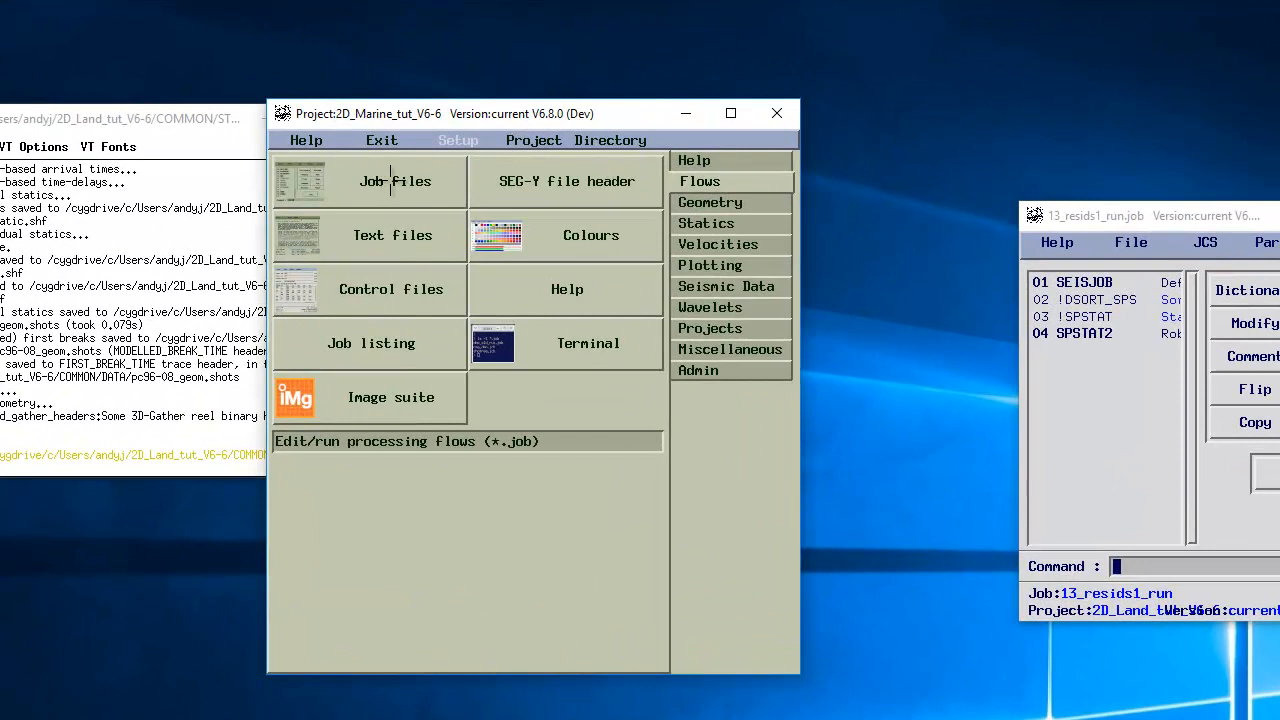
# Step: Open the existing job file 09_radon_apply.job in the job editor and enlarge its window to show the full process list
pyautogui.click(401, 181)
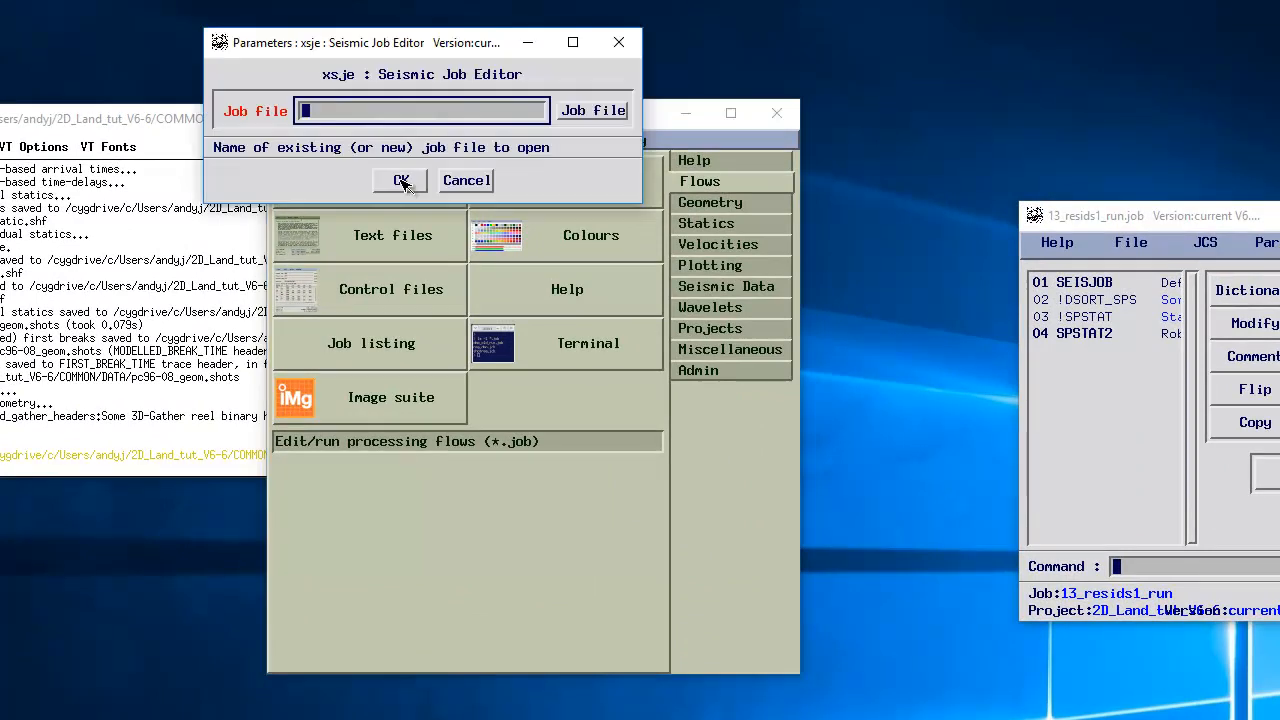
pyautogui.click(589, 115)
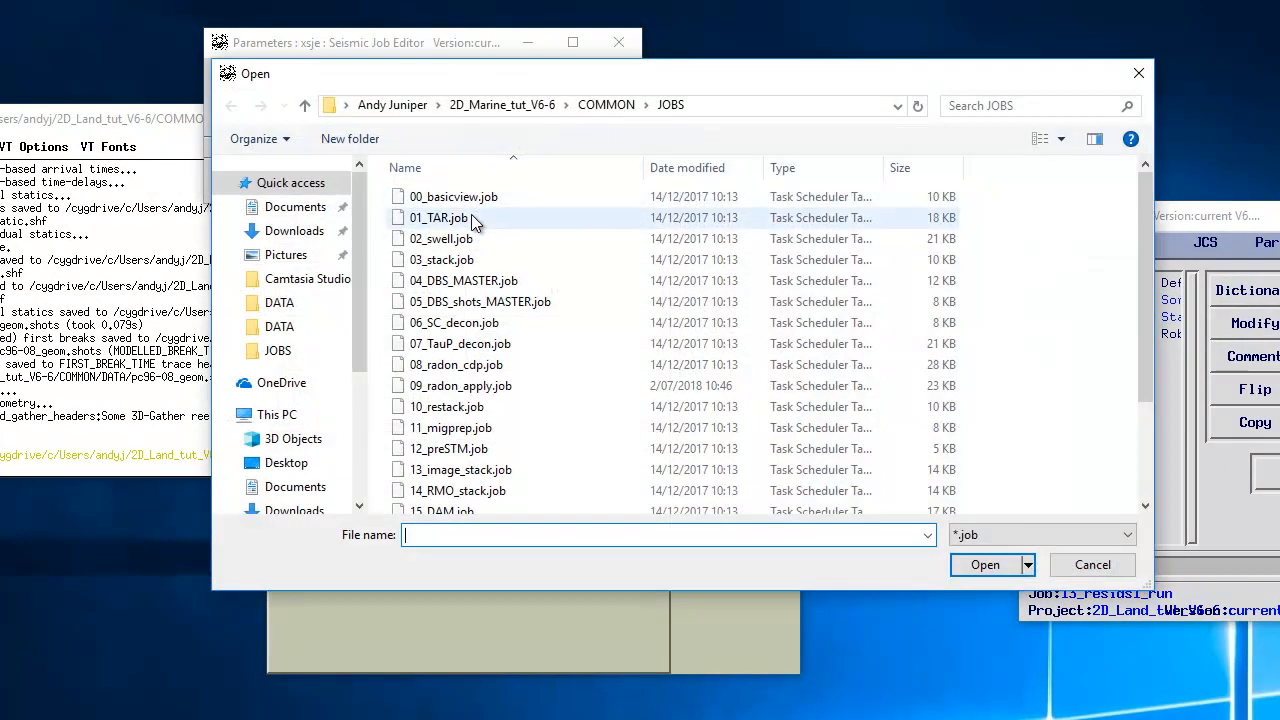
pyautogui.doubleClick(486, 386)
pyautogui.click(401, 180)
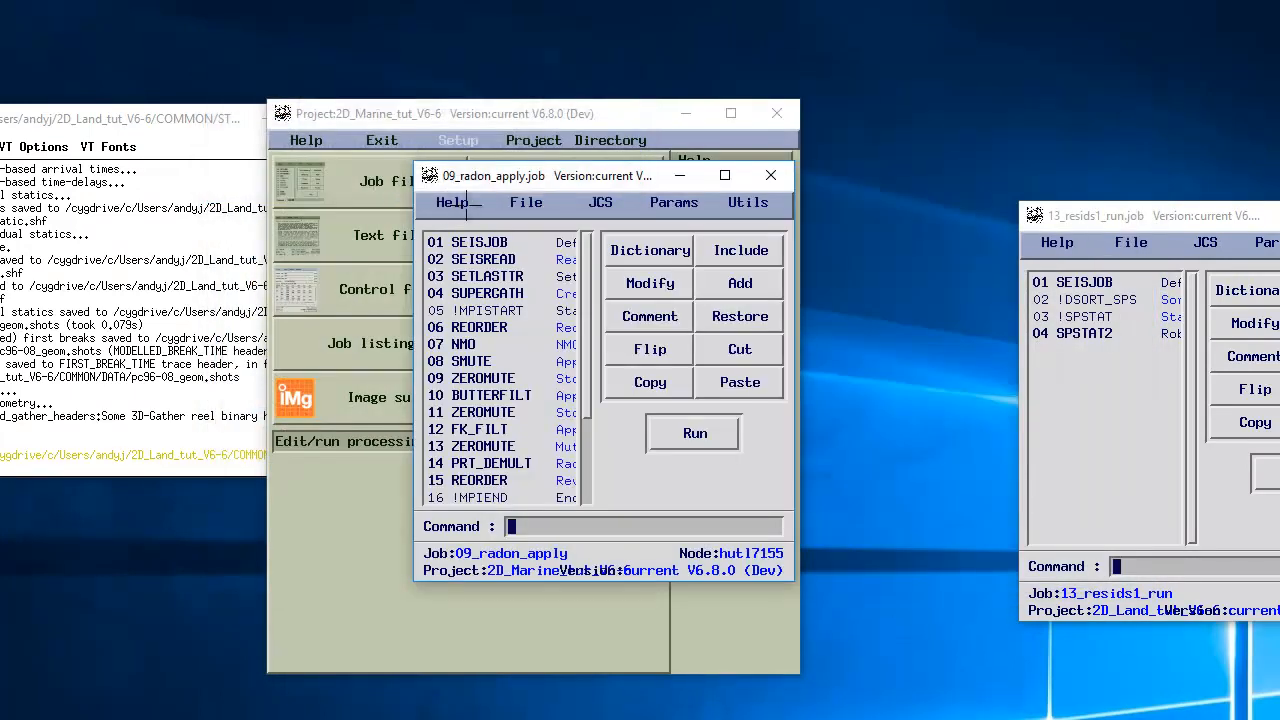
pyautogui.moveTo(530, 186); pyautogui.dragTo(246, 72)
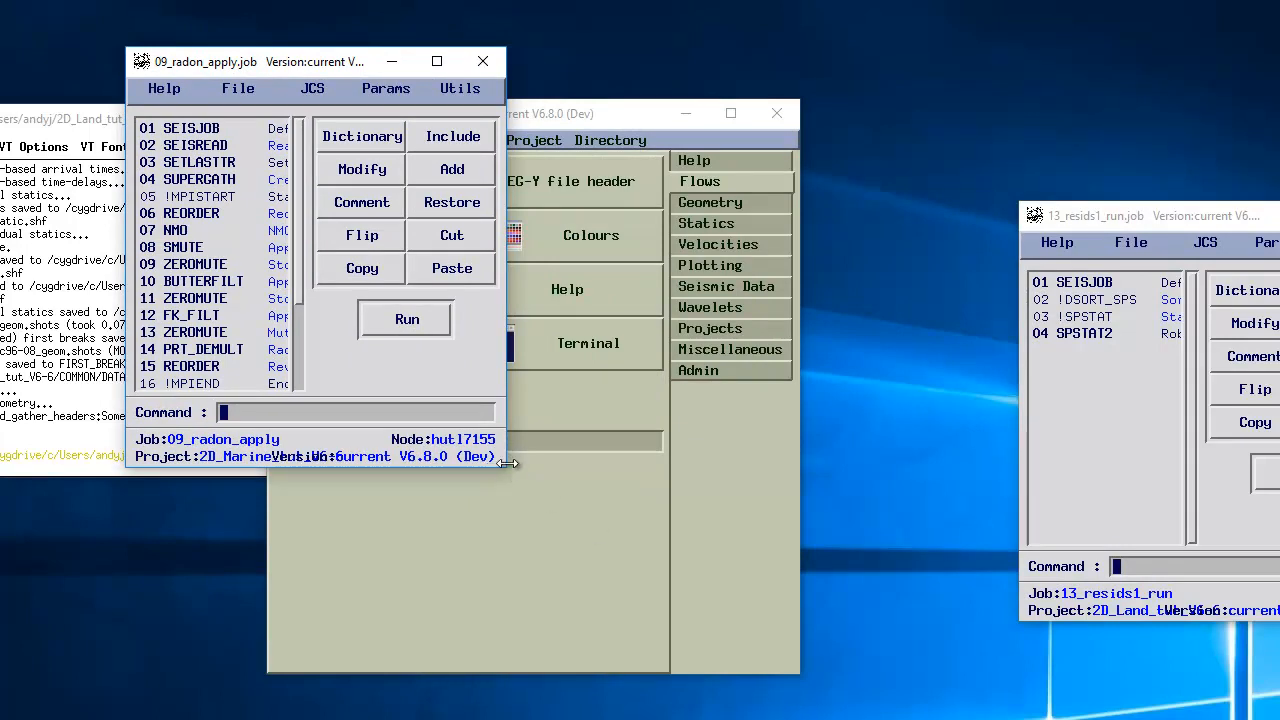
pyautogui.moveTo(506, 472); pyautogui.dragTo(813, 585)
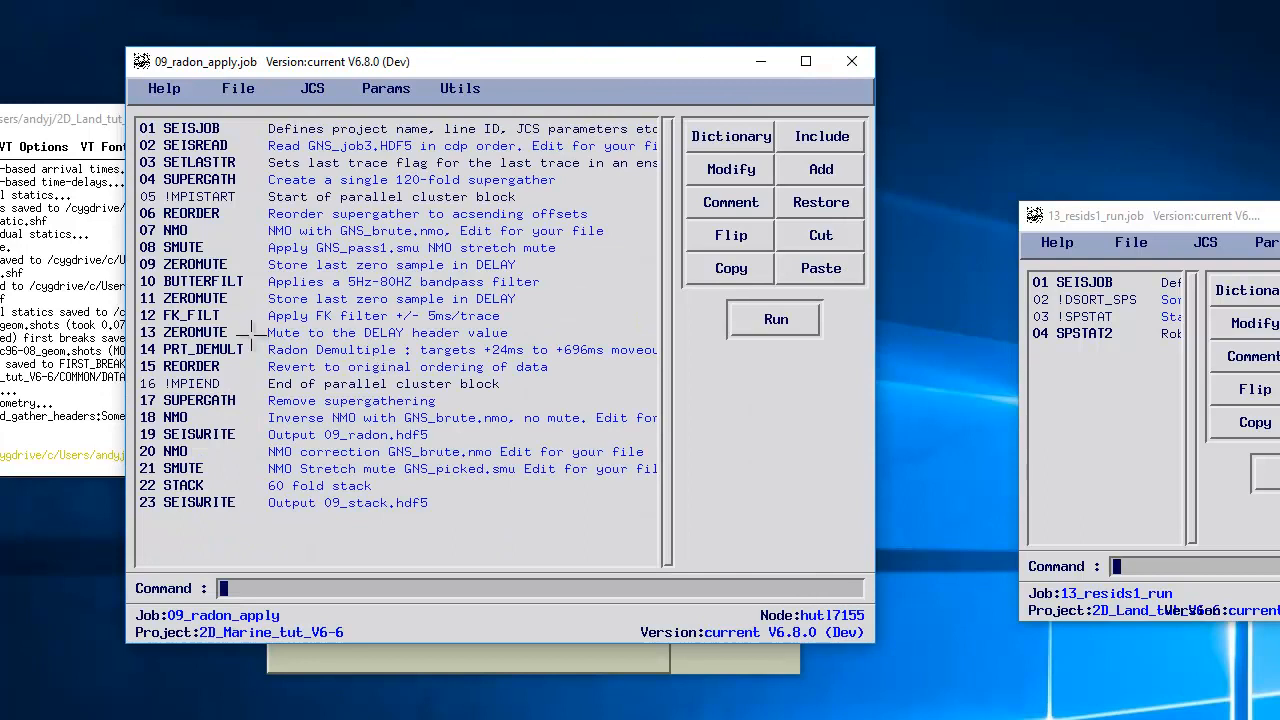
# Step: View the last log file of the 09_radon_apply job and enlarge the log window
pyautogui.click(242, 88)
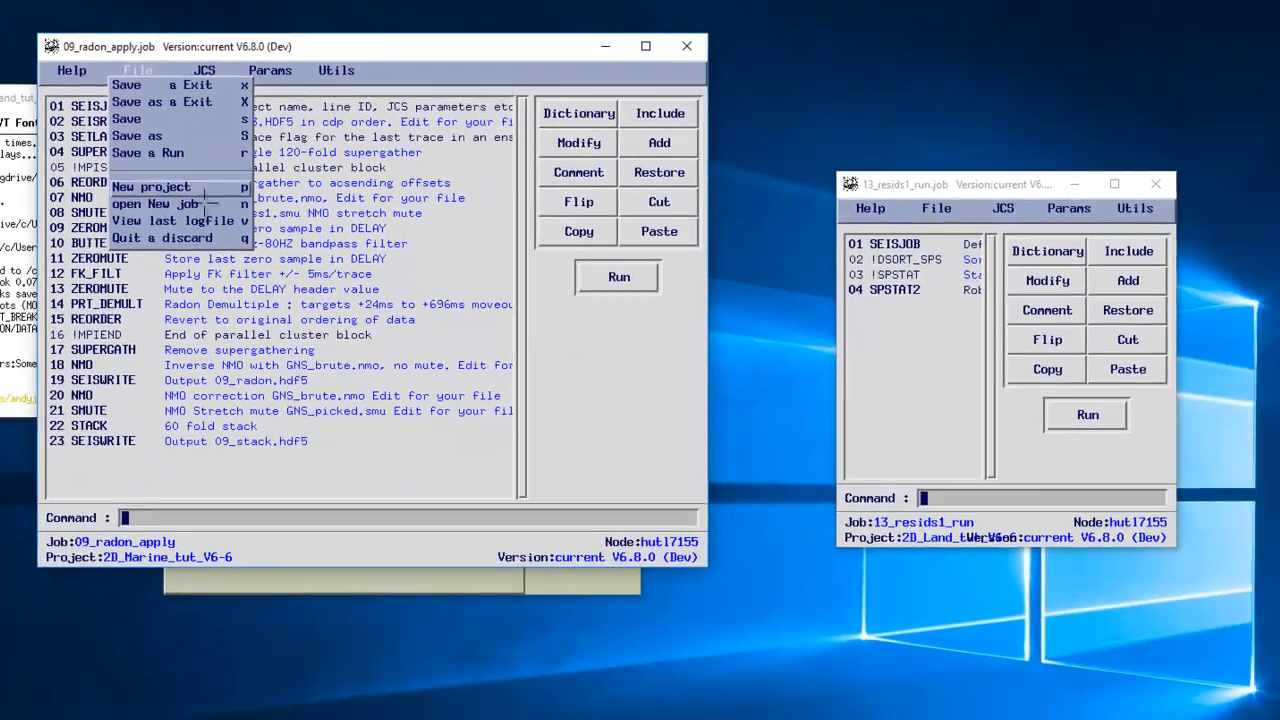
pyautogui.click(265, 254)
pyautogui.moveTo(893, 52); pyautogui.dragTo(239, 63)
pyautogui.moveTo(614, 407); pyautogui.dragTo(1018, 656)
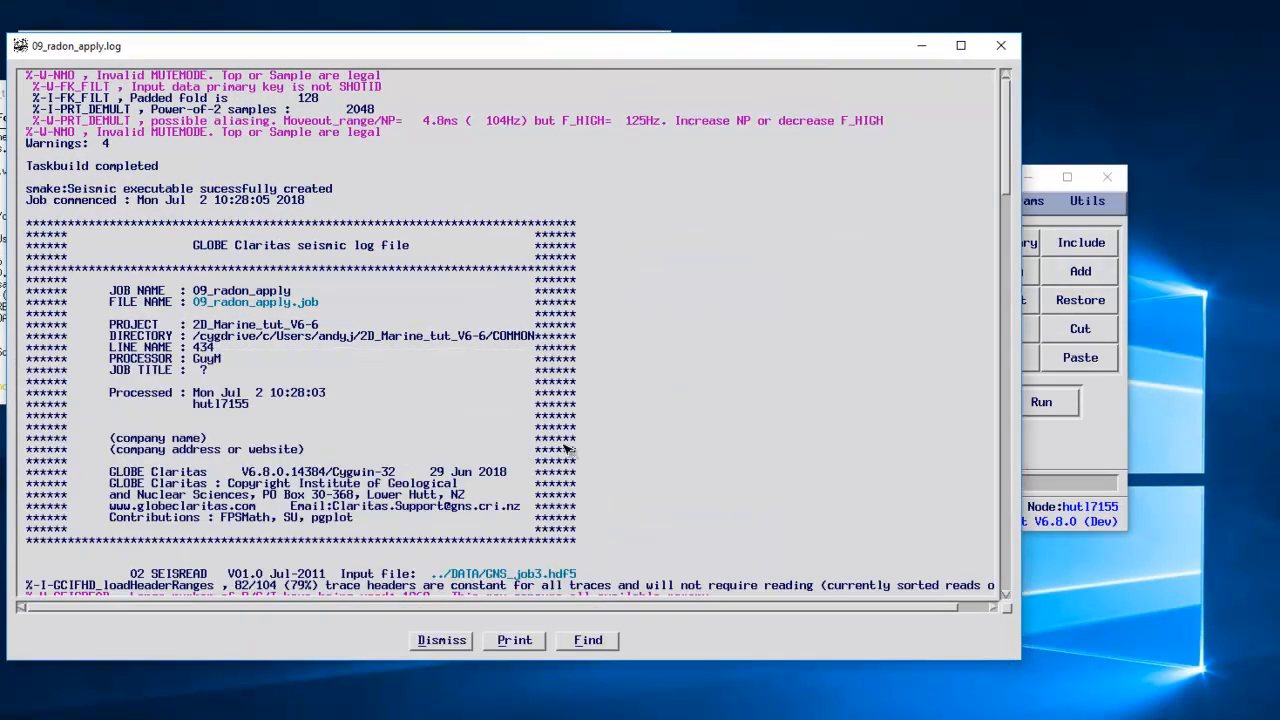
# Step: Check the open-with options for the linked GNS_job3.hdf5 and GNS_brute.nmo files in the log's module listing, without opening either
pyautogui.scroll(-6, 565, 450)
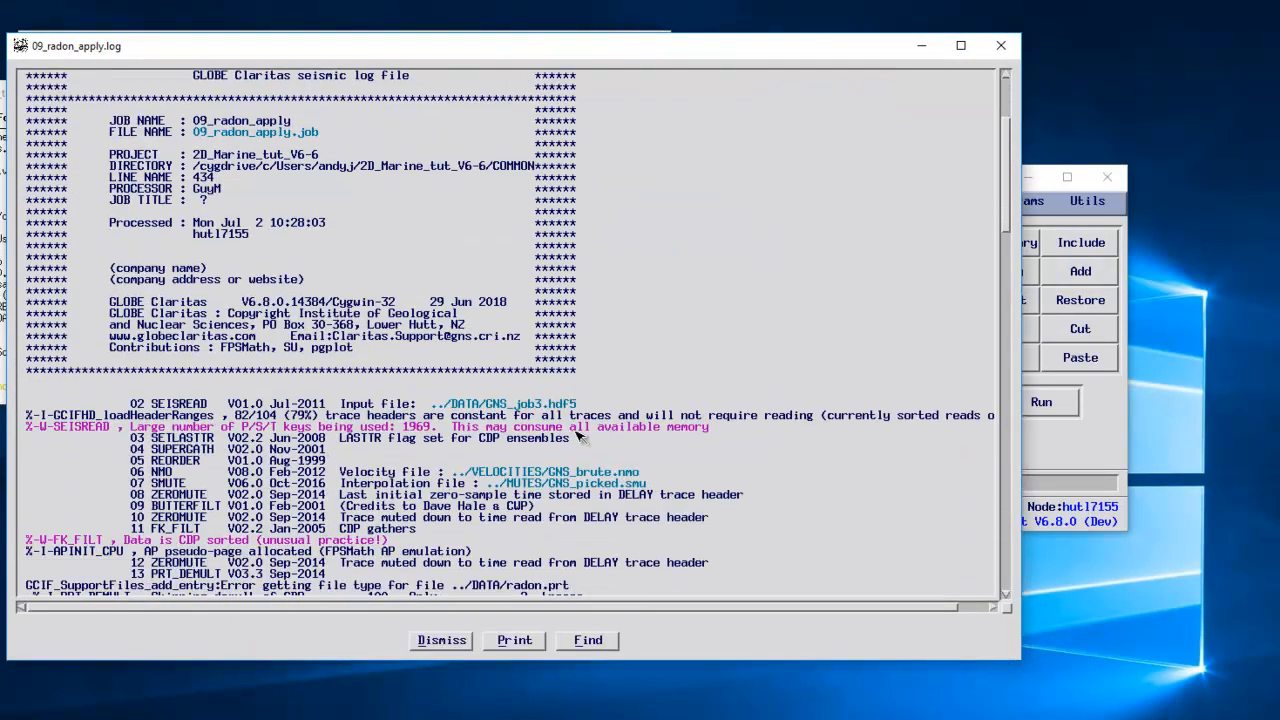
pyautogui.scroll(-4, 580, 440)
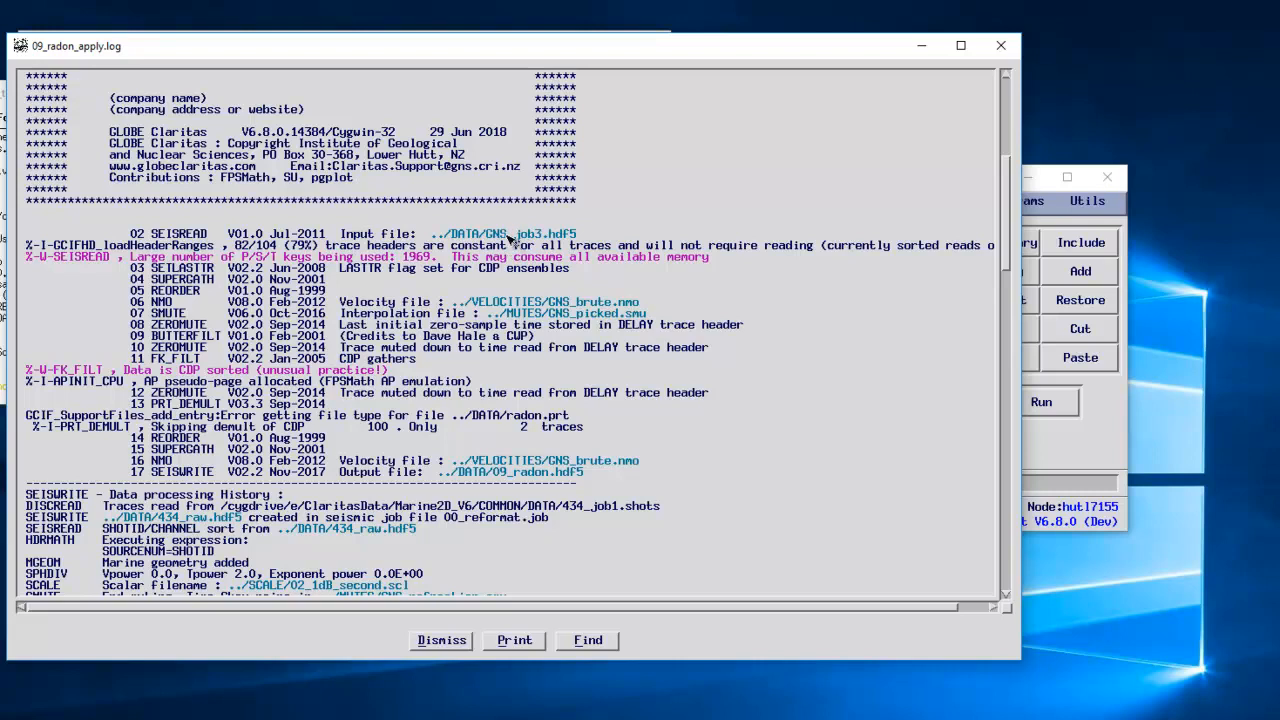
pyautogui.click(510, 240)
pyautogui.click(560, 293)
pyautogui.moveTo(570, 303)
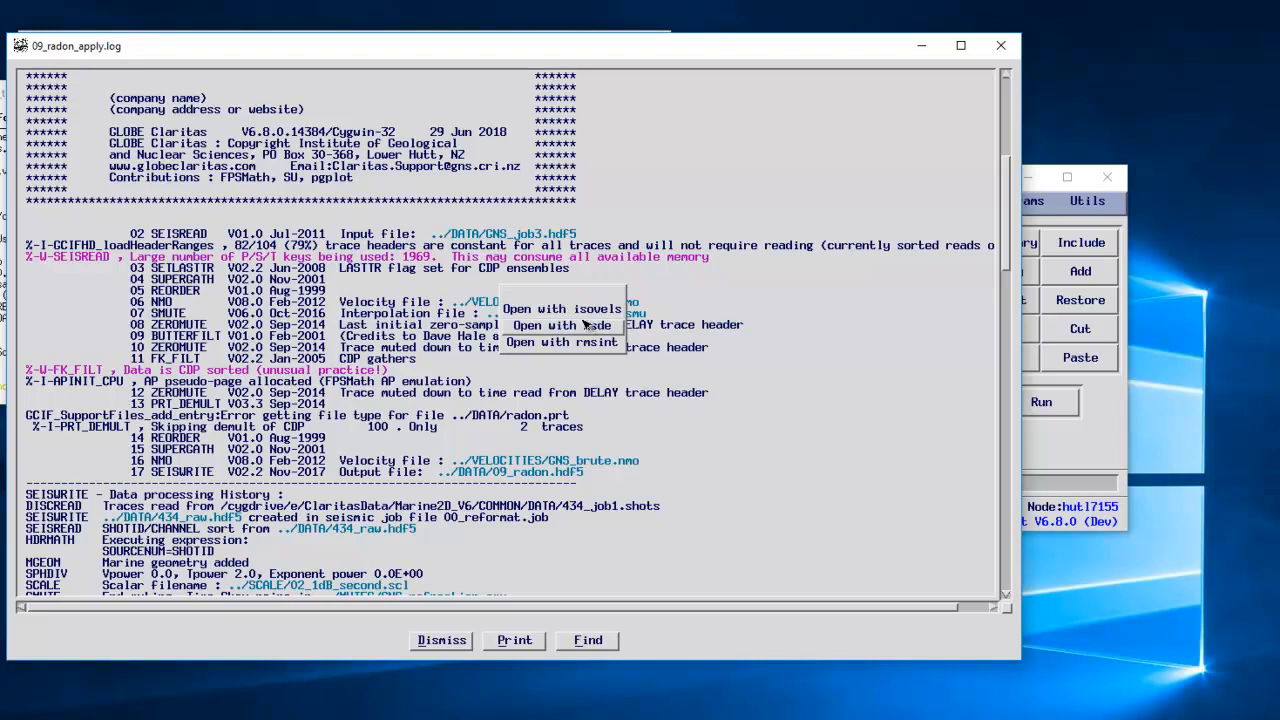
pyautogui.click(640, 378)
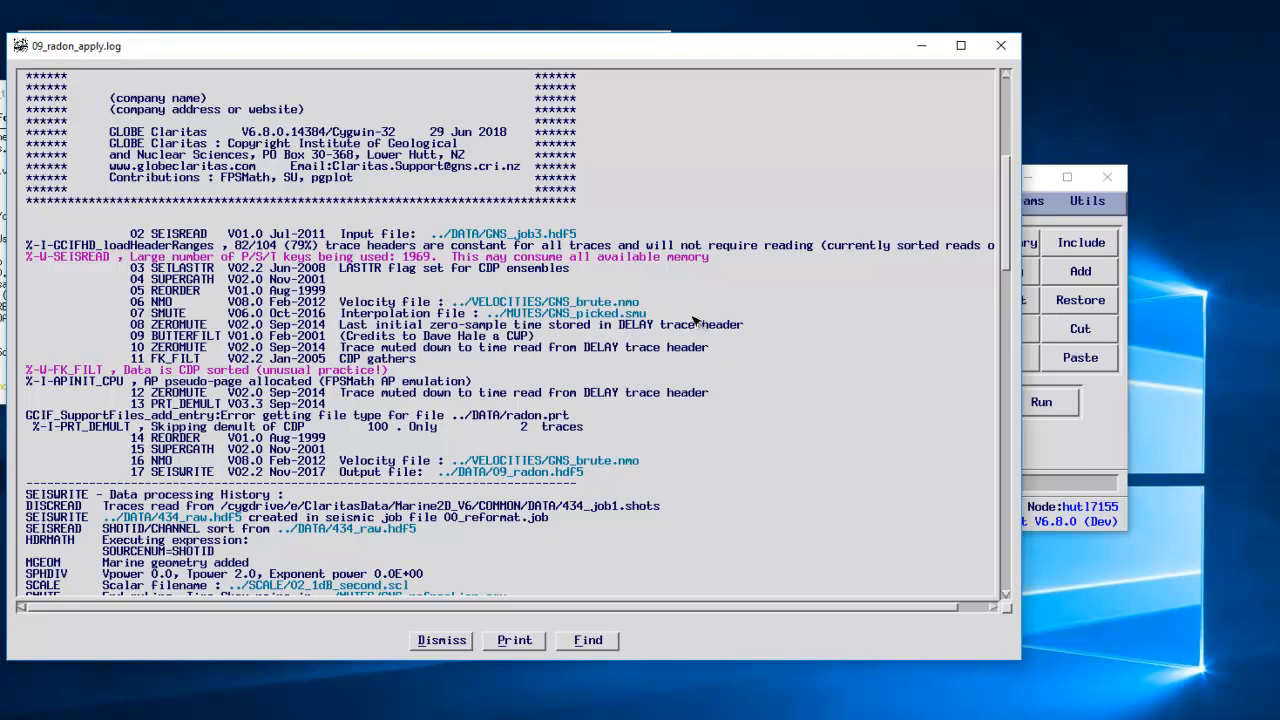
# Step: Examine the log's data processing history, Support-files Table and per-processor trace counts, and close the log
pyautogui.scroll(-6, 709, 352)
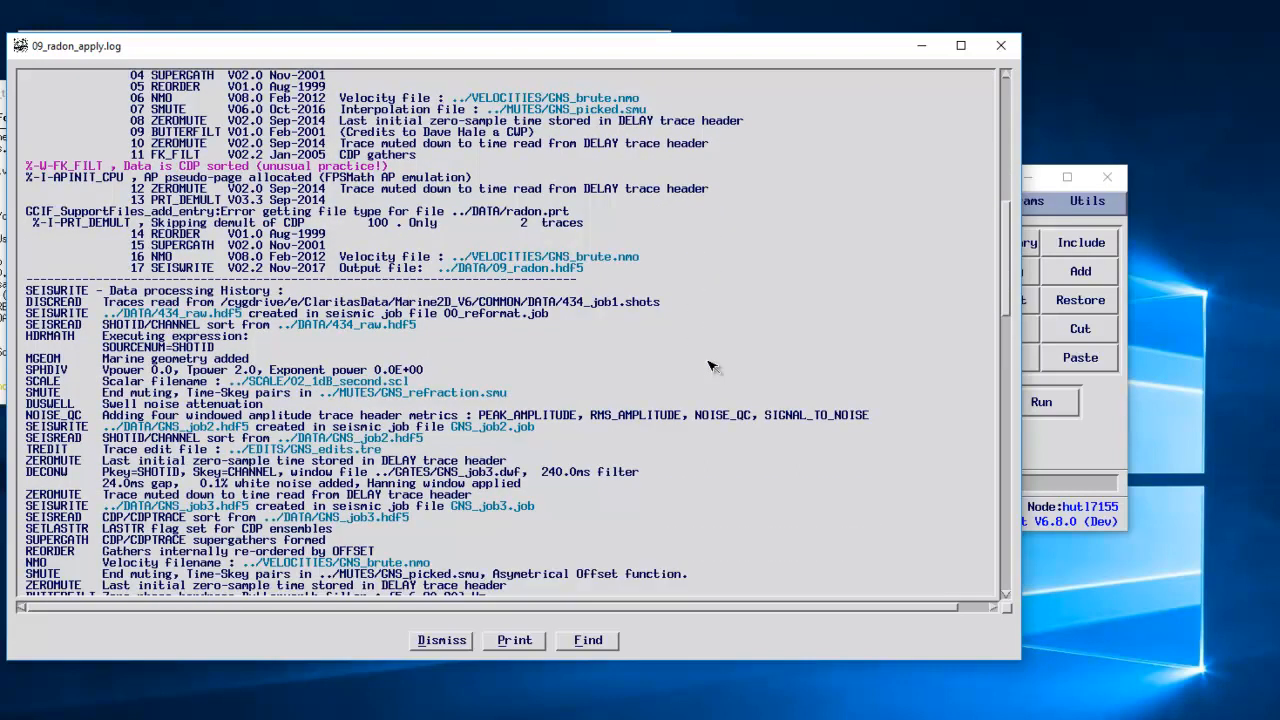
pyautogui.scroll(-8, 712, 368)
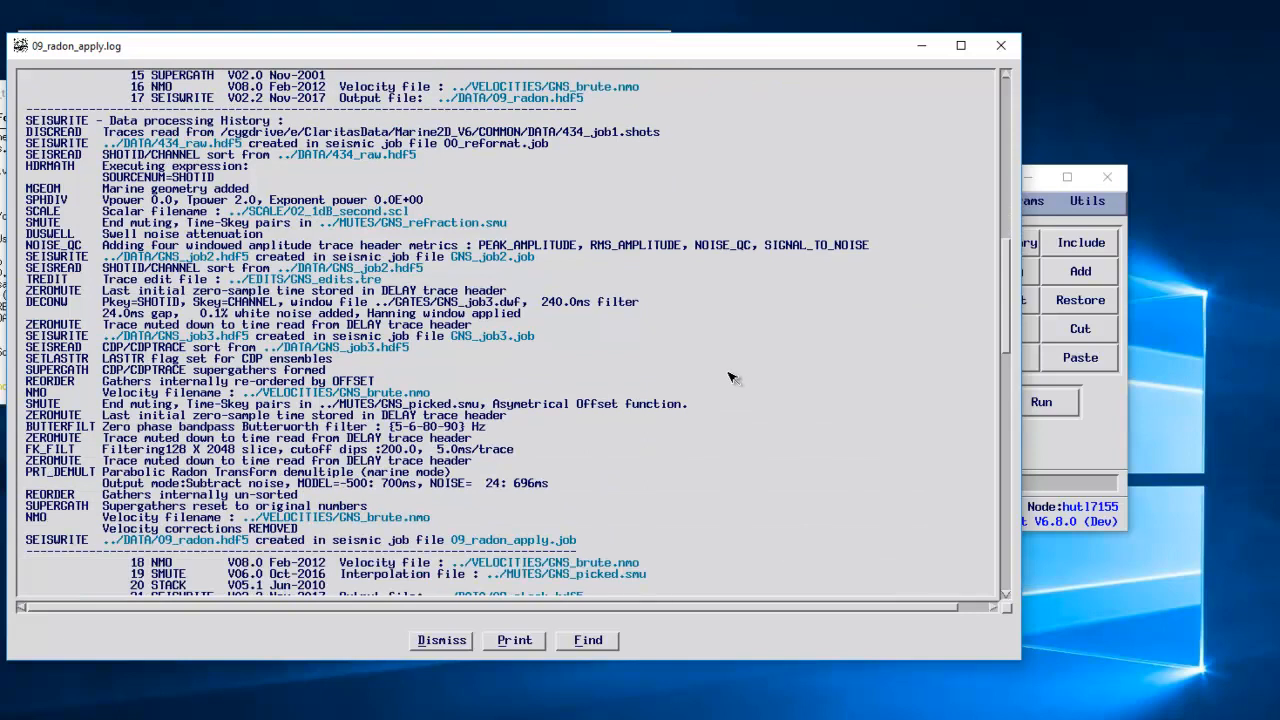
pyautogui.scroll(-14, 730, 385)
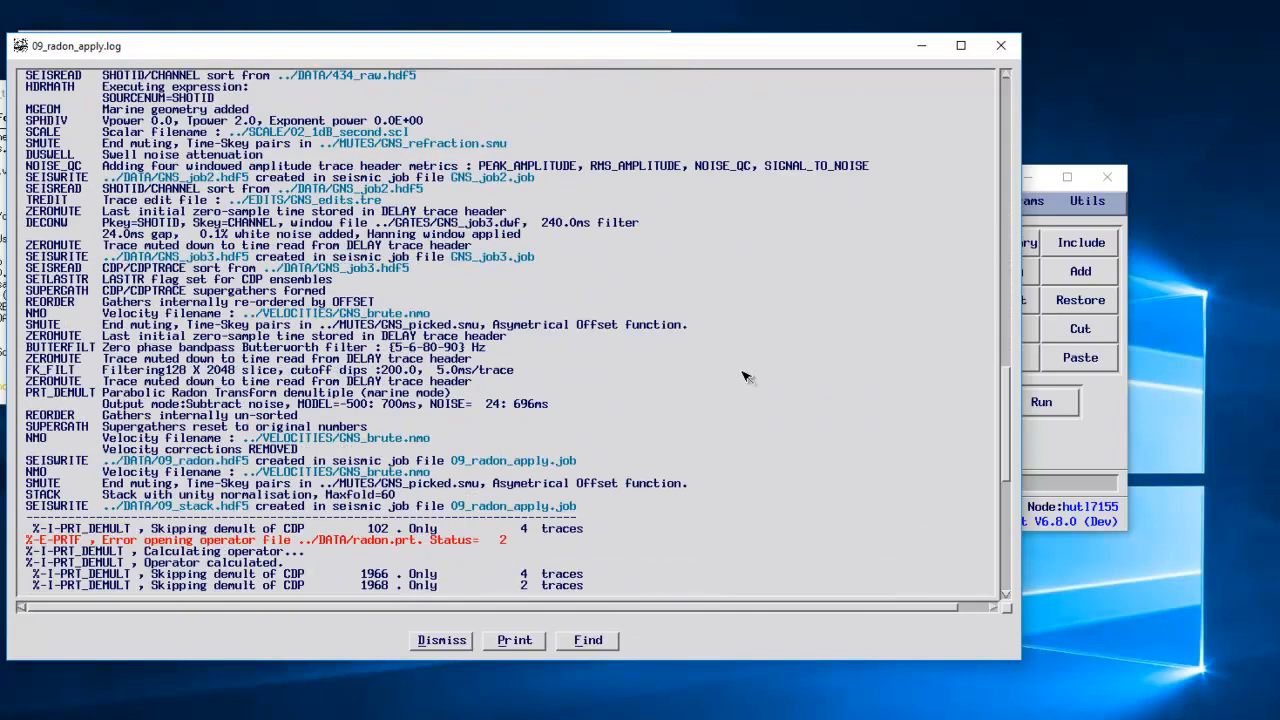
pyautogui.scroll(15, 745, 377)
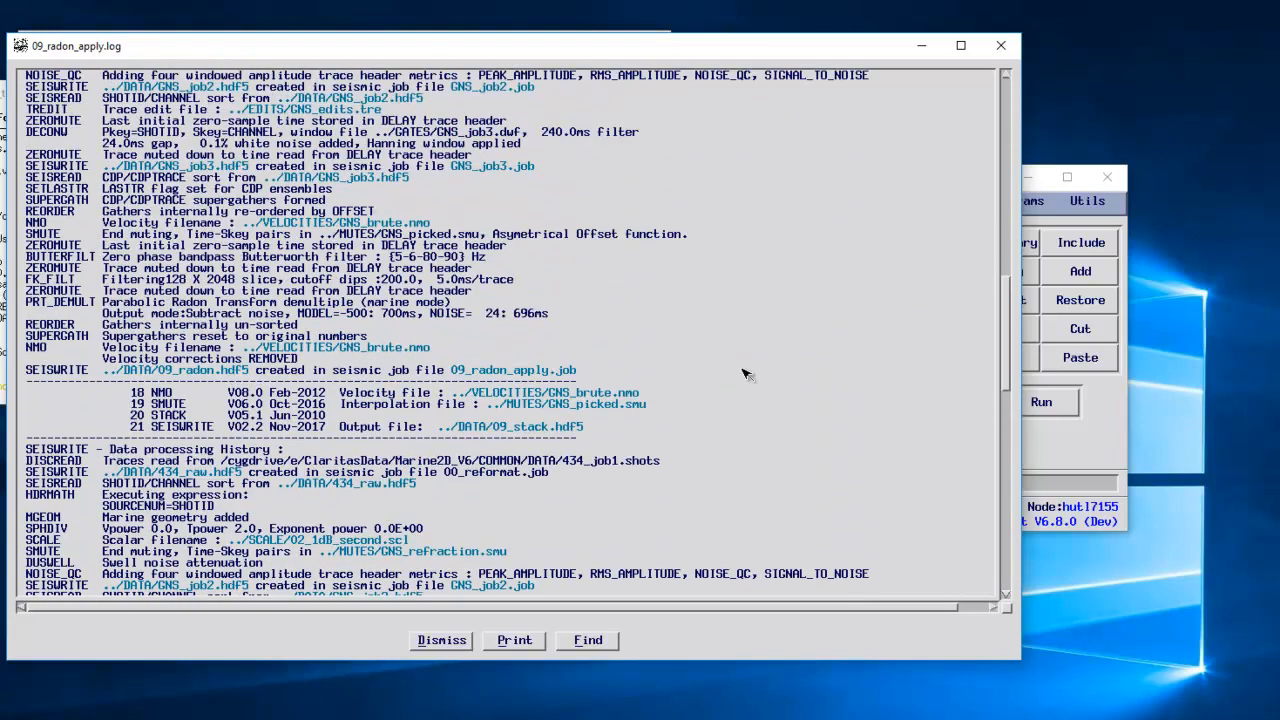
pyautogui.scroll(6, 742, 374)
pyautogui.scroll(-11, 742, 374)
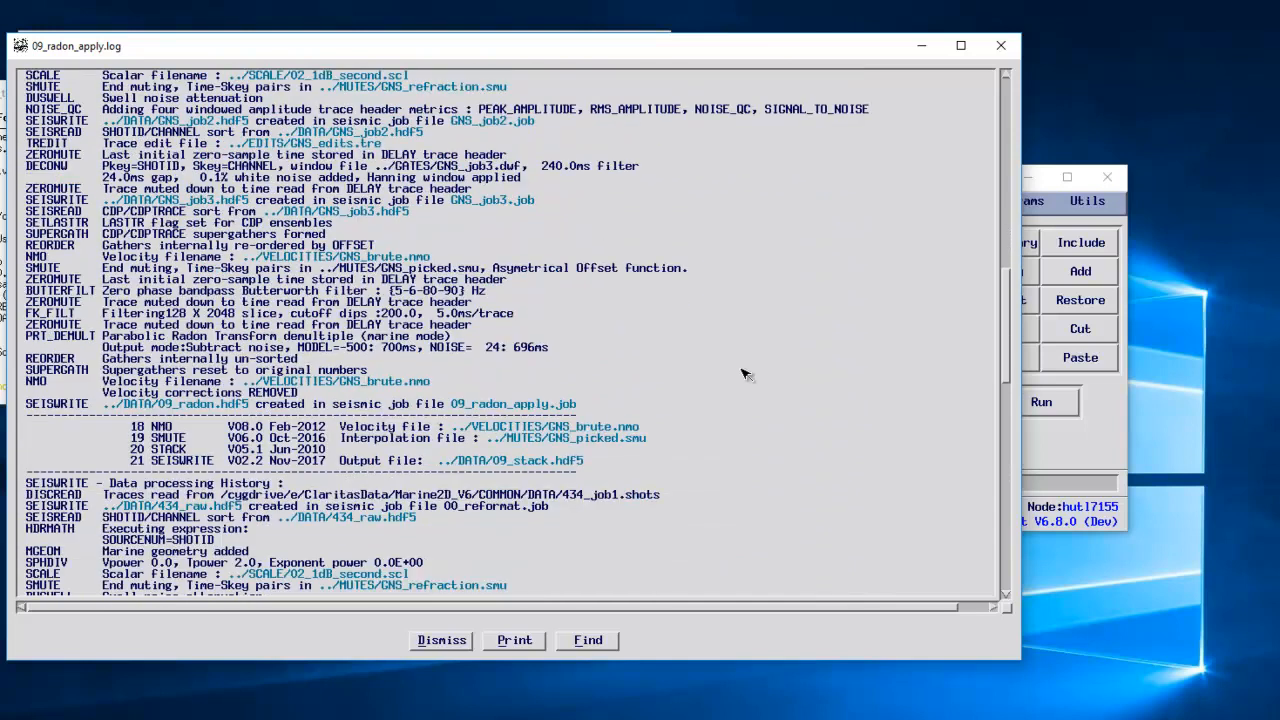
pyautogui.scroll(-8, 742, 375)
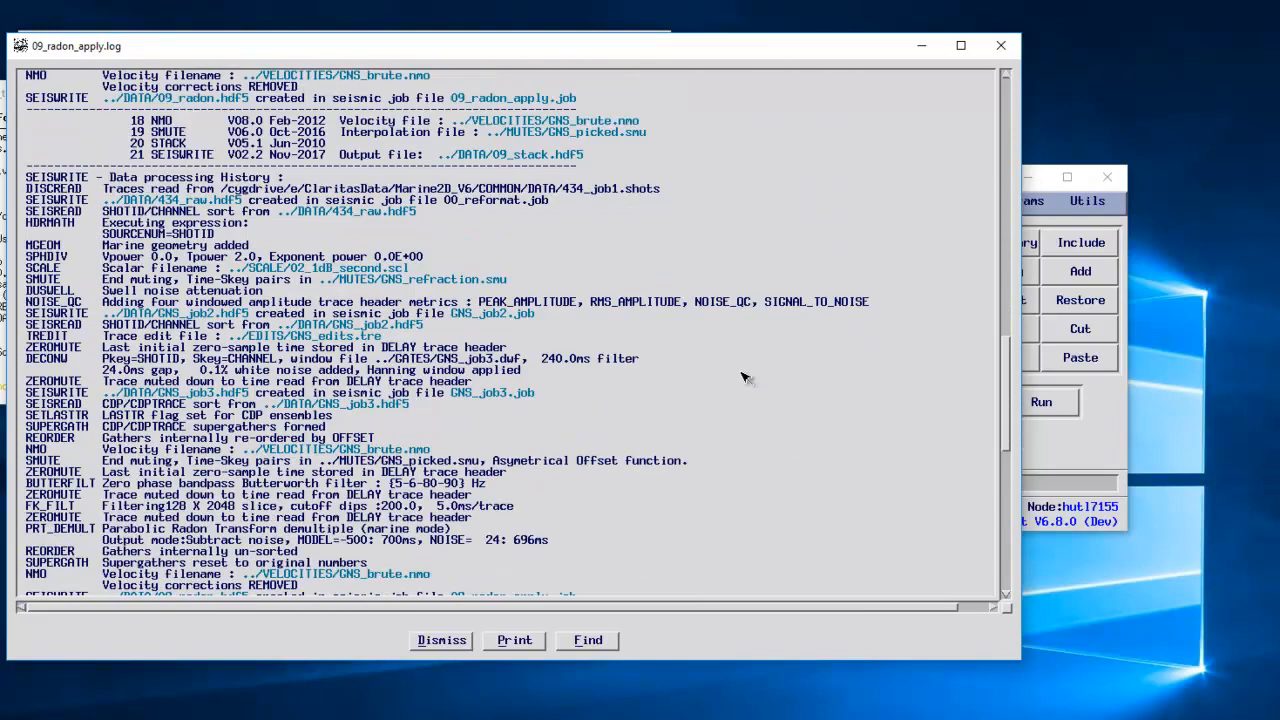
pyautogui.scroll(-14, 742, 377)
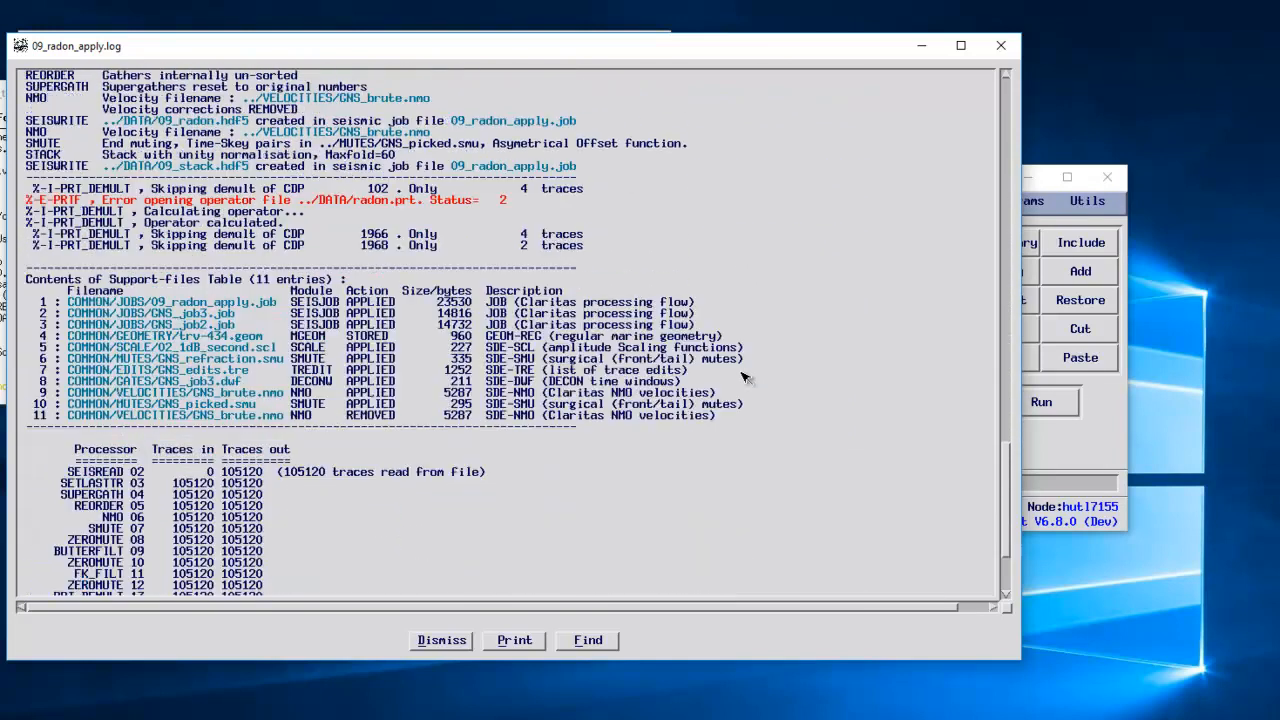
pyautogui.scroll(-1, 745, 368)
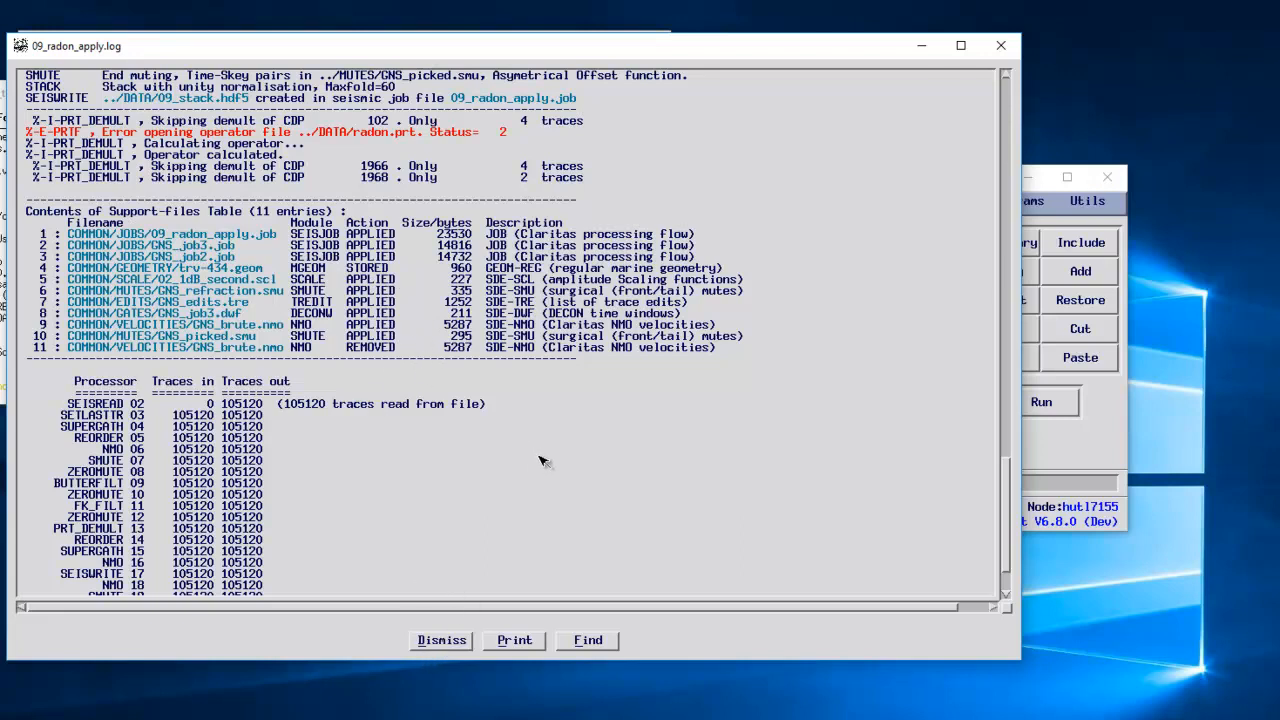
pyautogui.scroll(-3, 543, 463)
pyautogui.scroll(1, 543, 463)
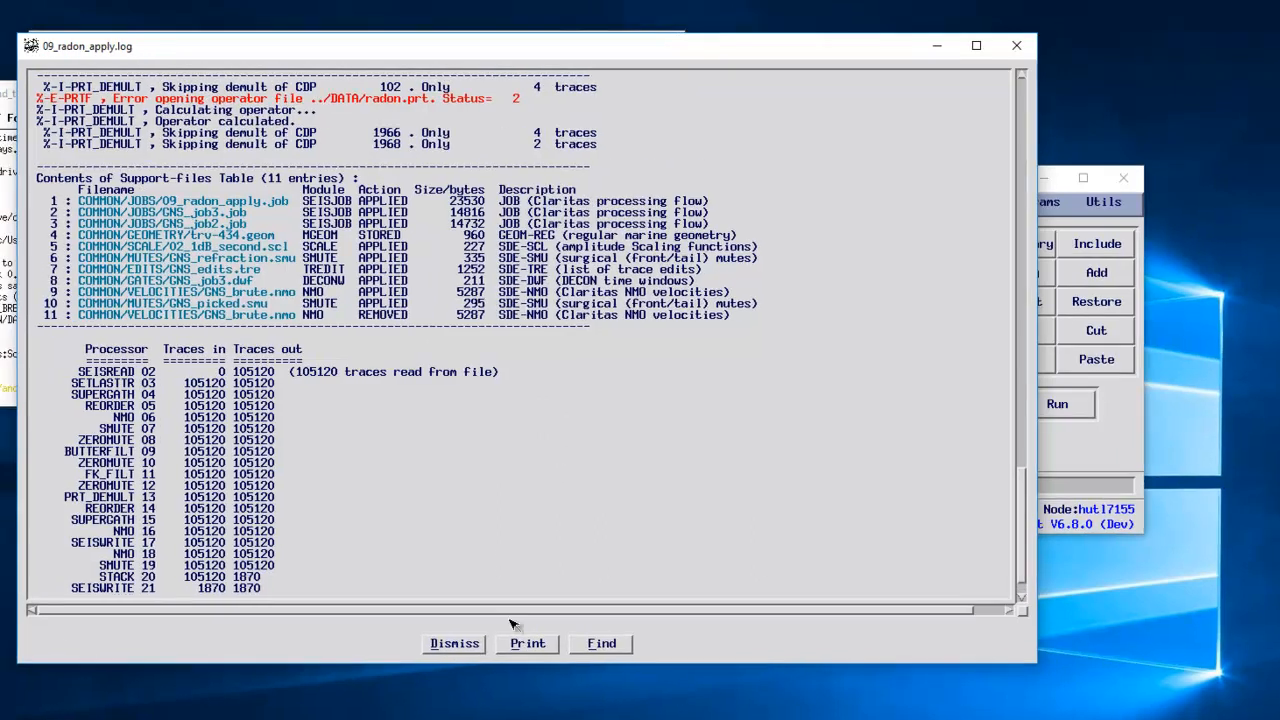
pyautogui.click(445, 642)
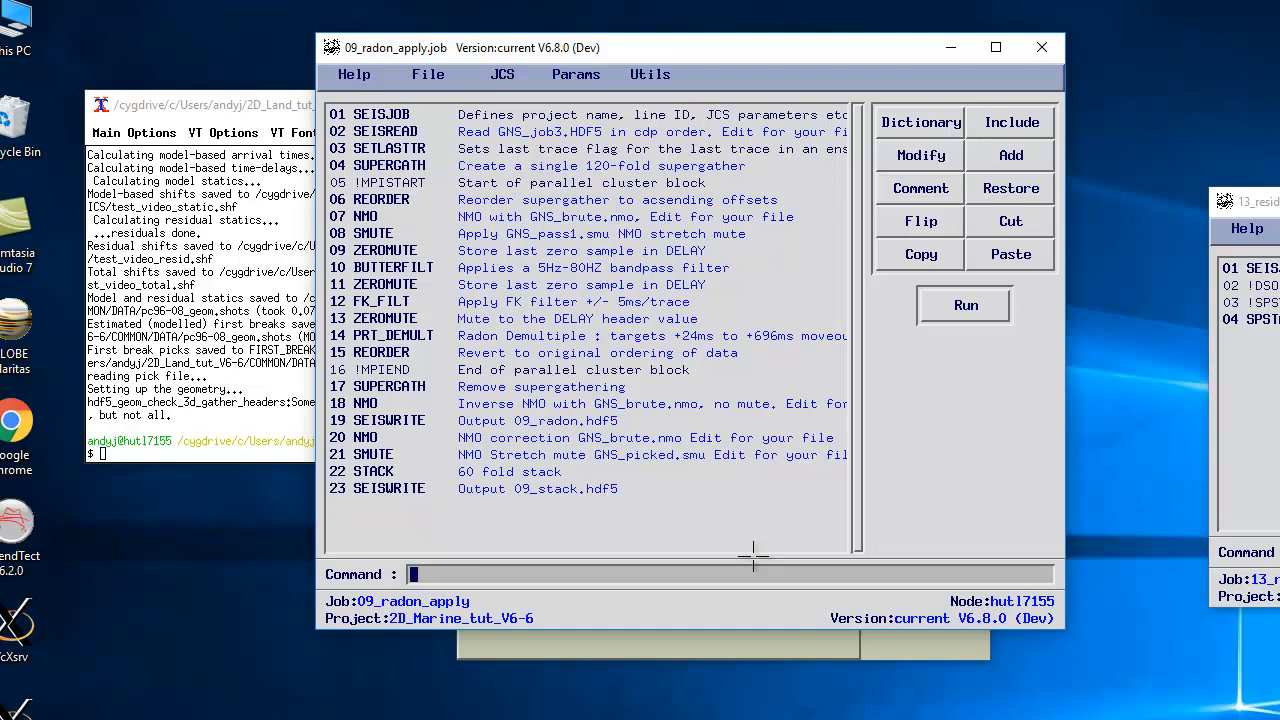
# Step: Move the job editor and project windows apart and launch SeisCat from the seismic data tools
pyautogui.moveTo(812, 60); pyautogui.dragTo(1279, 173)
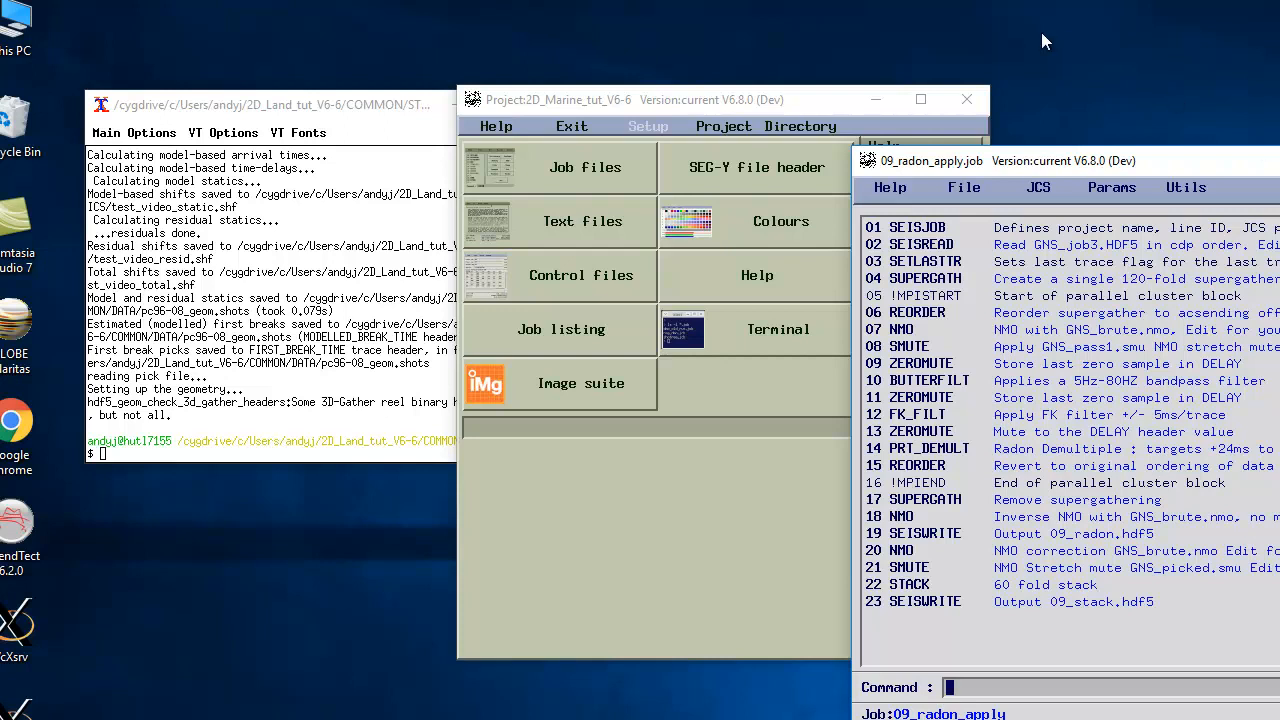
pyautogui.moveTo(628, 103); pyautogui.dragTo(419, 66)
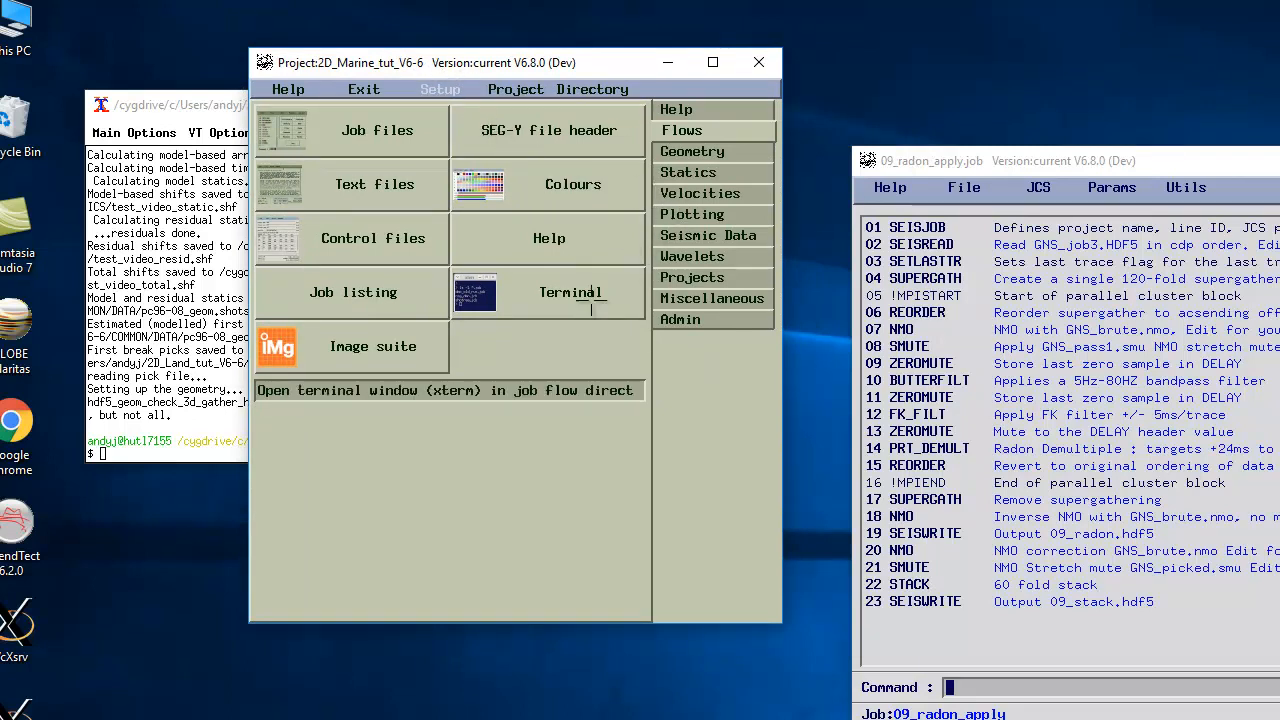
pyautogui.click(692, 236)
pyautogui.click(352, 129)
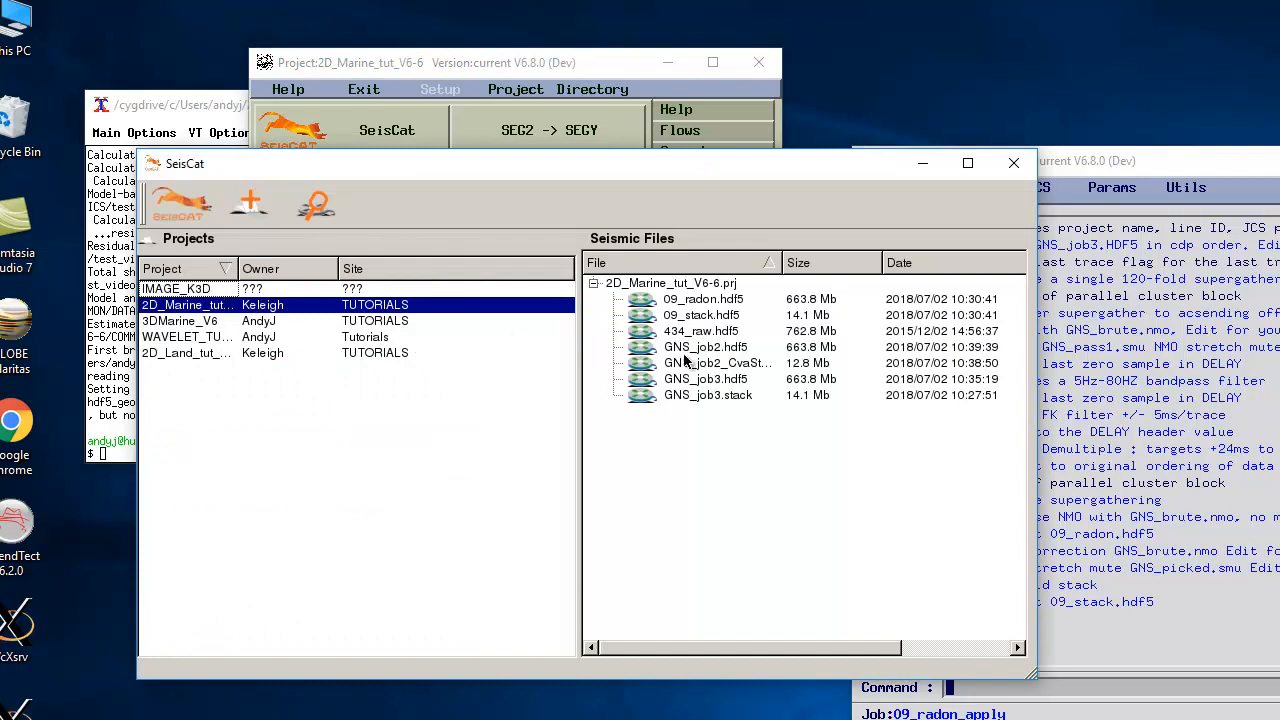
# Step: View the SEGY headers of 09_radon.hdf5, read down to its Support-files Table, and close the listing
pyautogui.rightClick(698, 305)
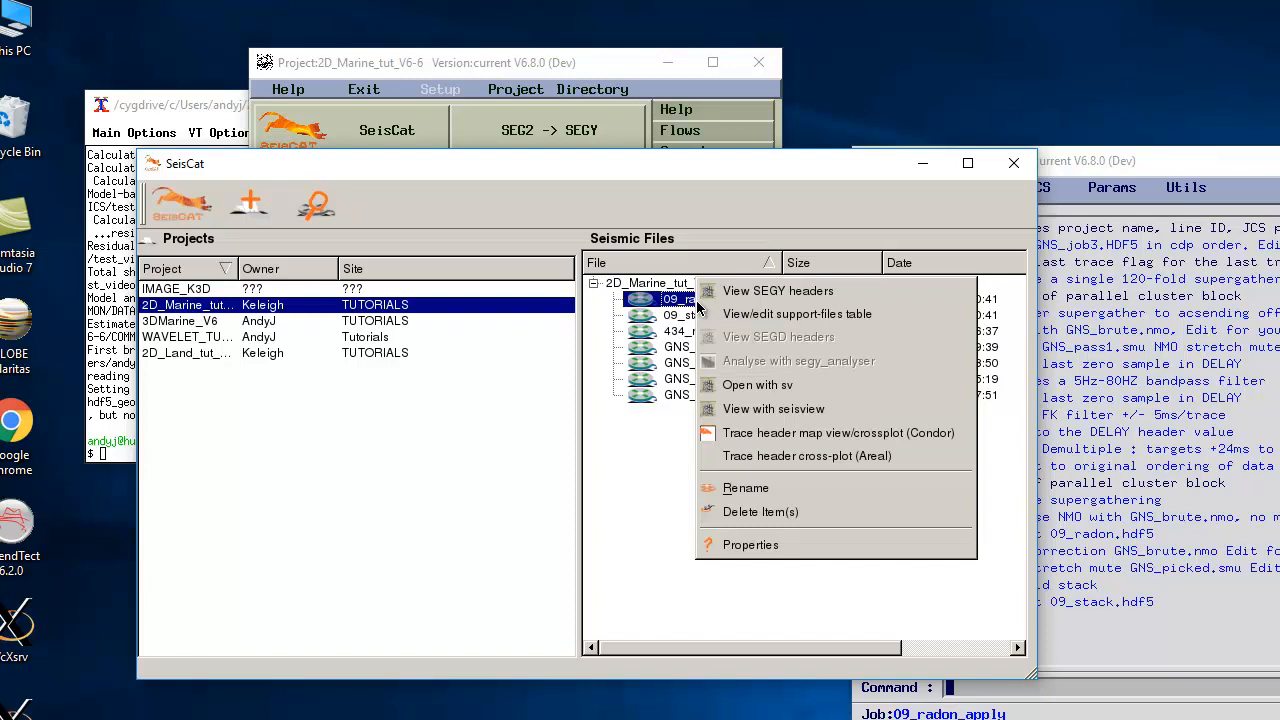
pyautogui.click(760, 291)
pyautogui.scroll(-15, 910, 235)
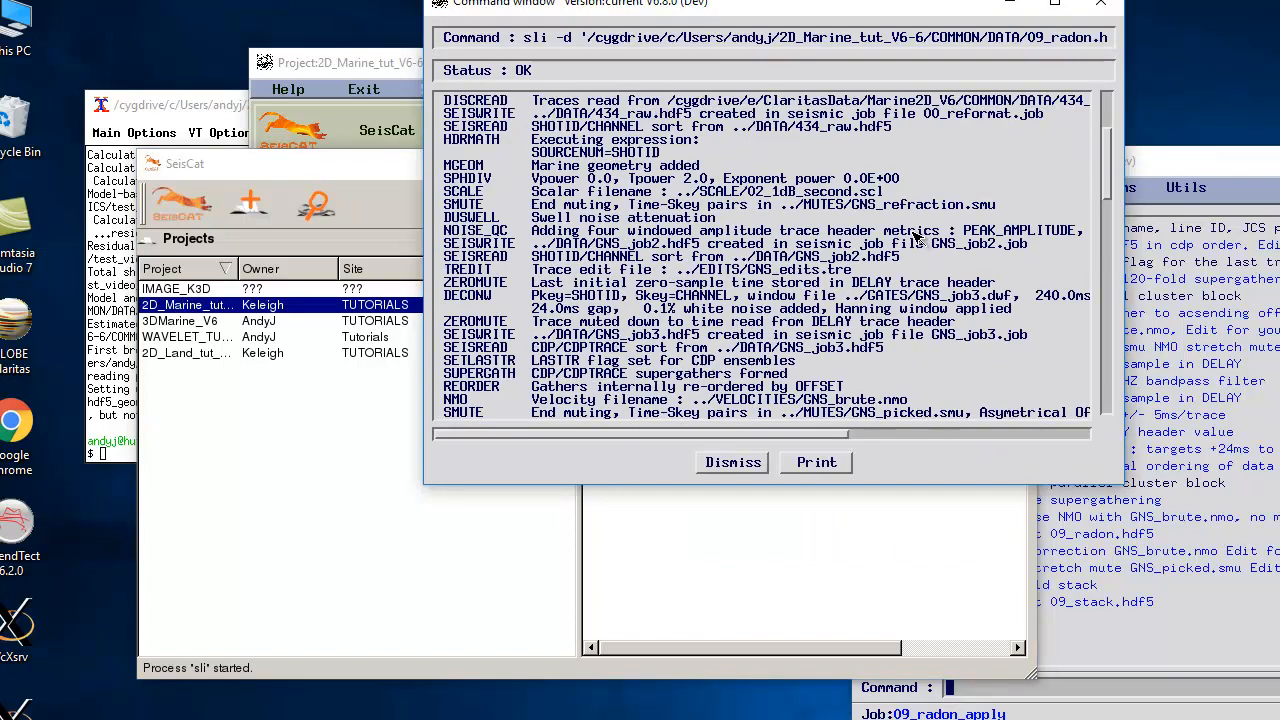
pyautogui.scroll(-5, 922, 253)
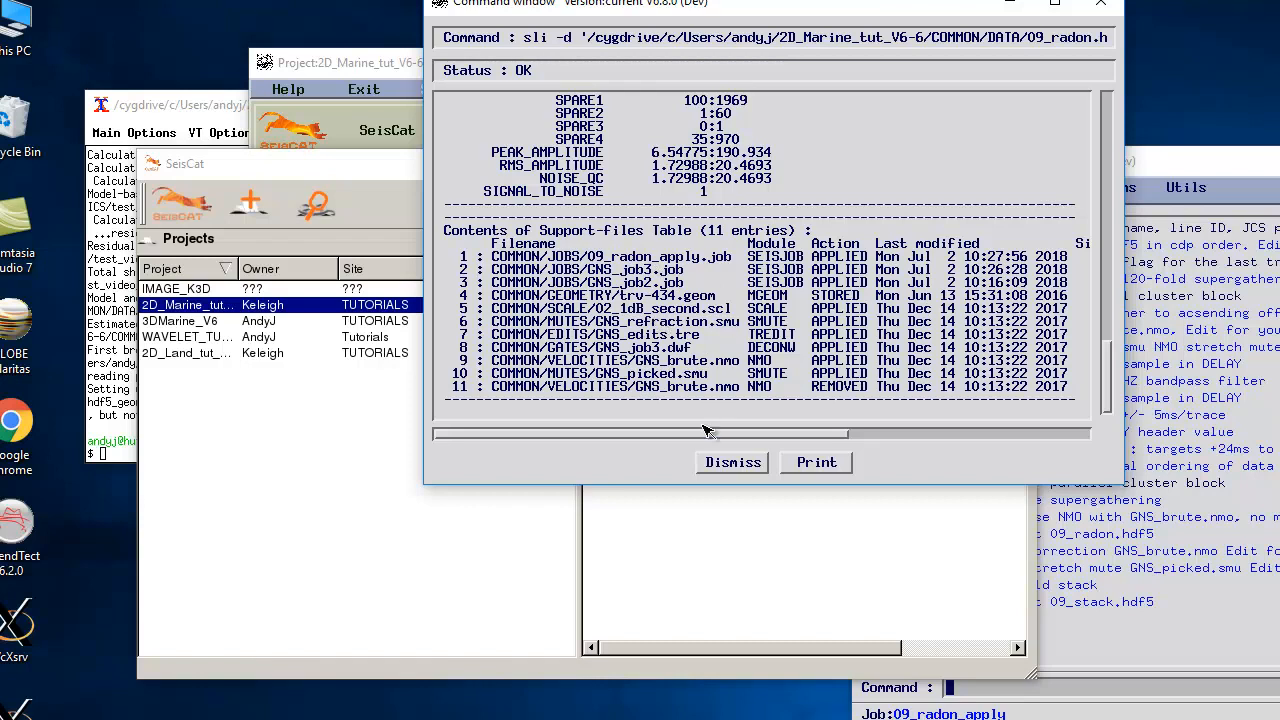
pyautogui.click(733, 463)
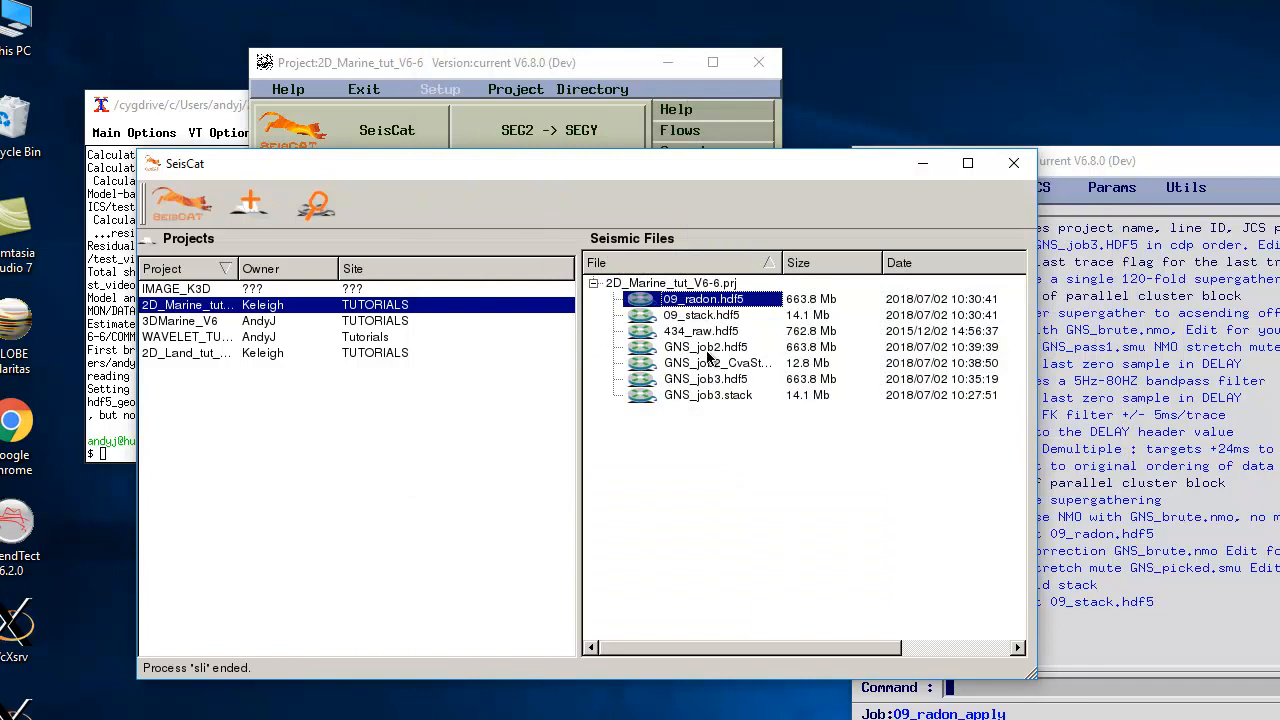
# Step: Open the support-files table of 09_radon.hdf5 for viewing and editing
pyautogui.rightClick(710, 304)
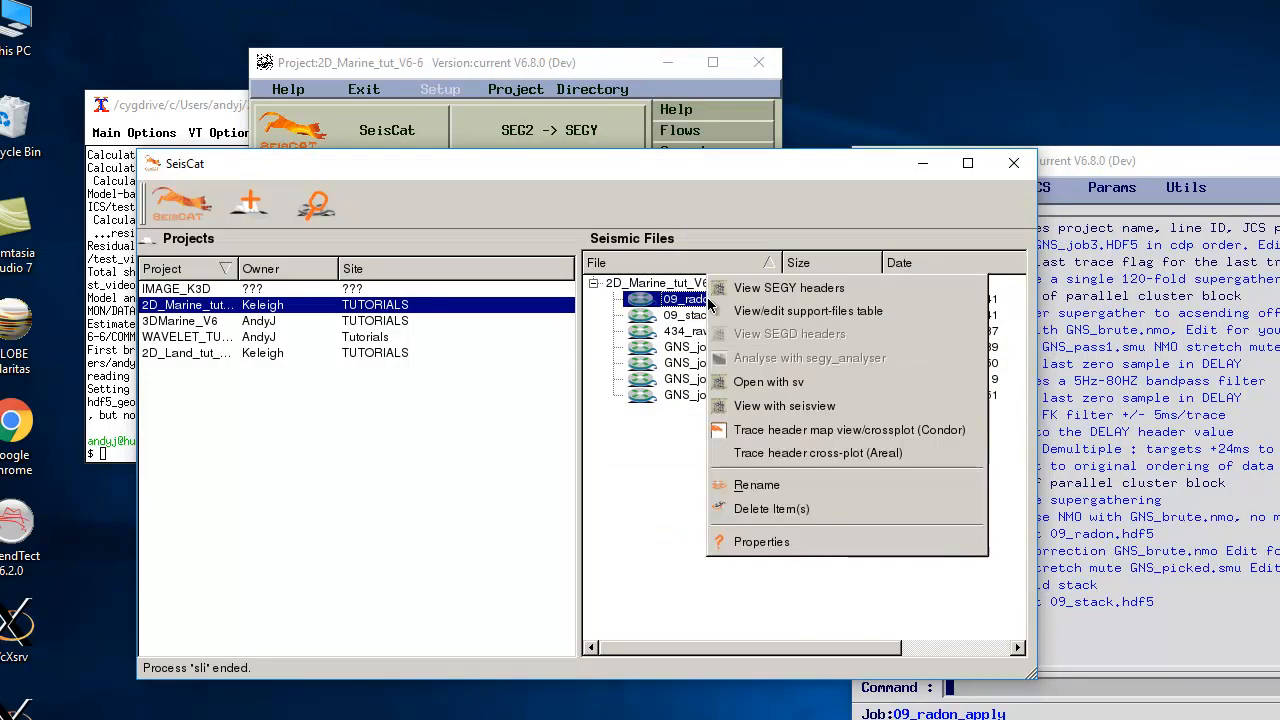
pyautogui.click(790, 318)
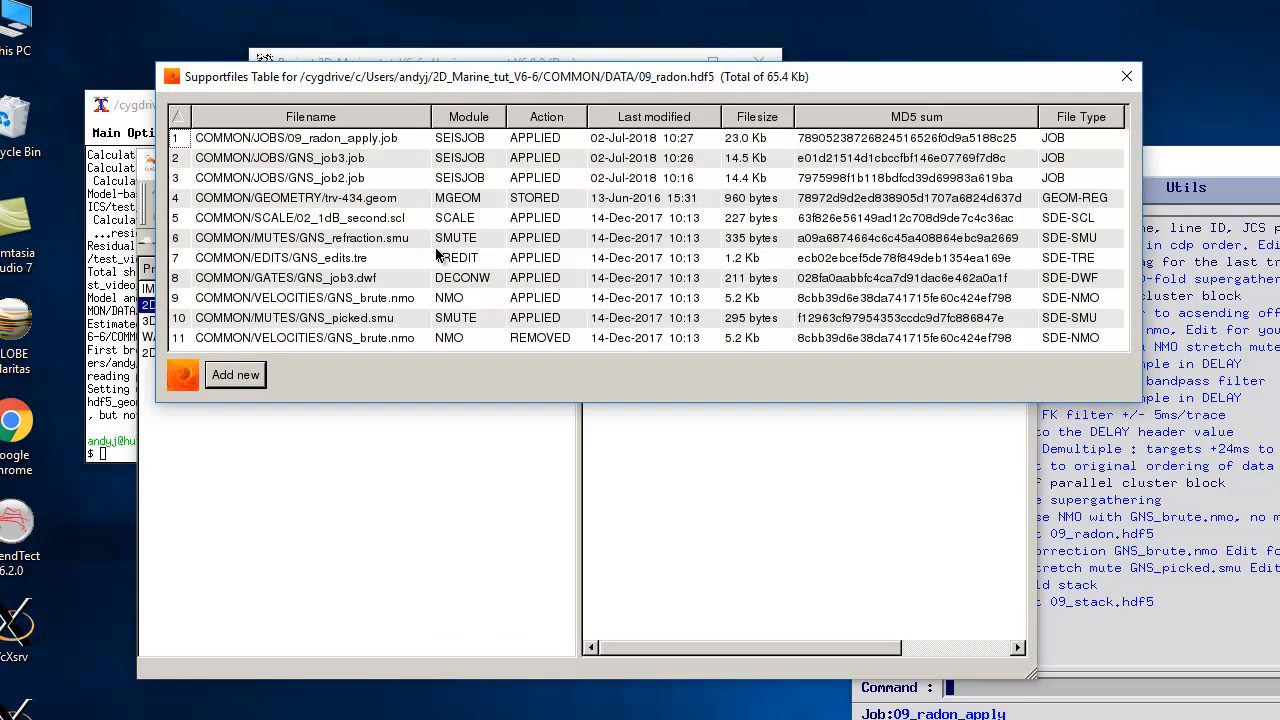
# Step: Give the support-files table a plain background and hide its MD5sum column
pyautogui.rightClick(355, 317)
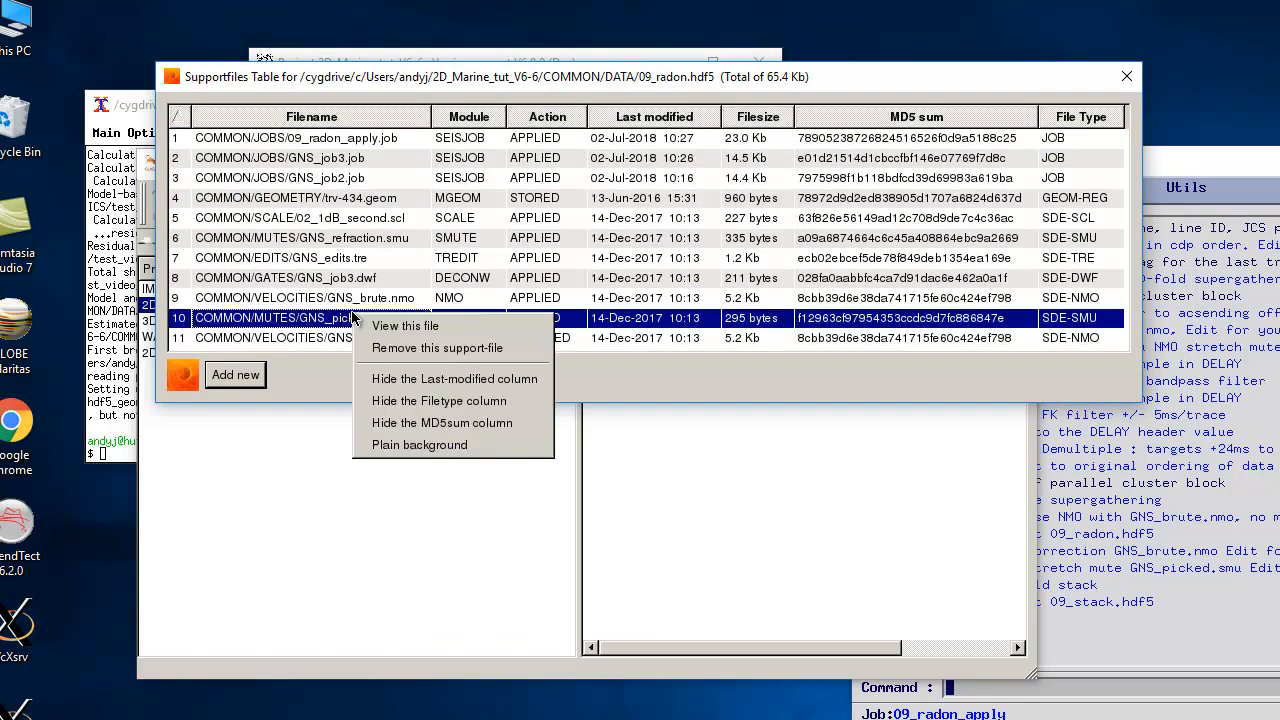
pyautogui.click(413, 447)
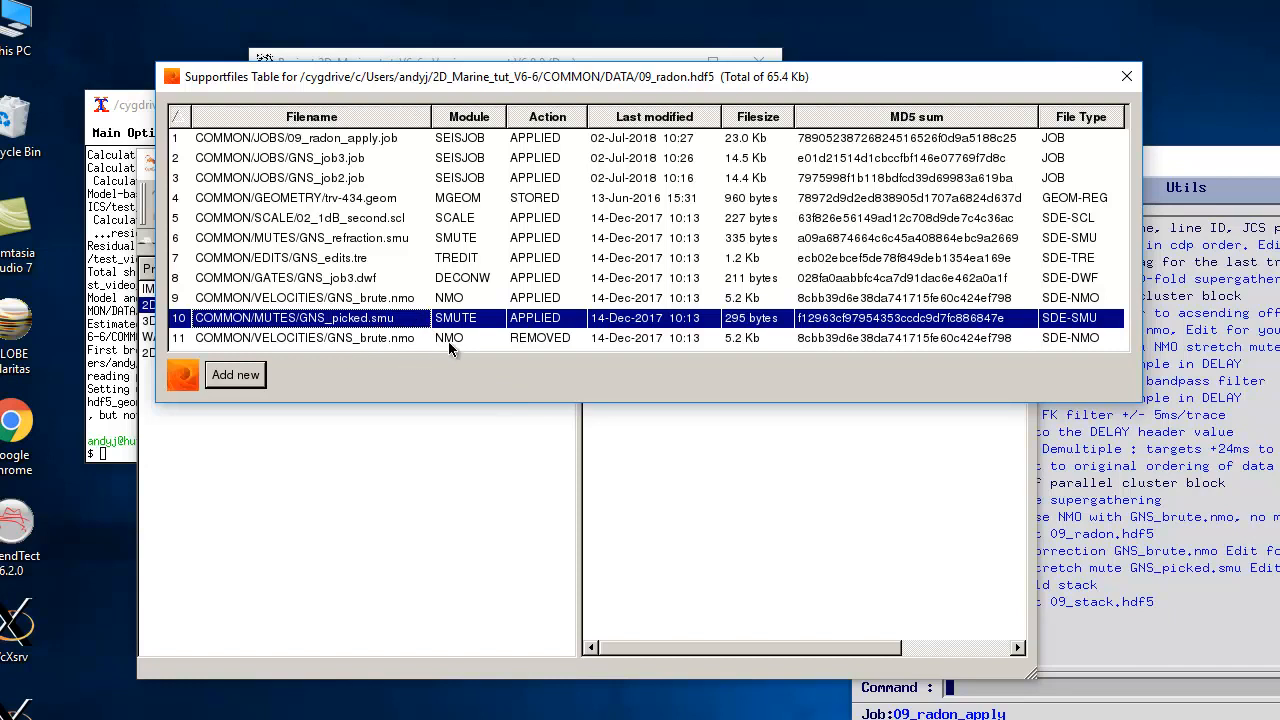
pyautogui.rightClick(340, 342)
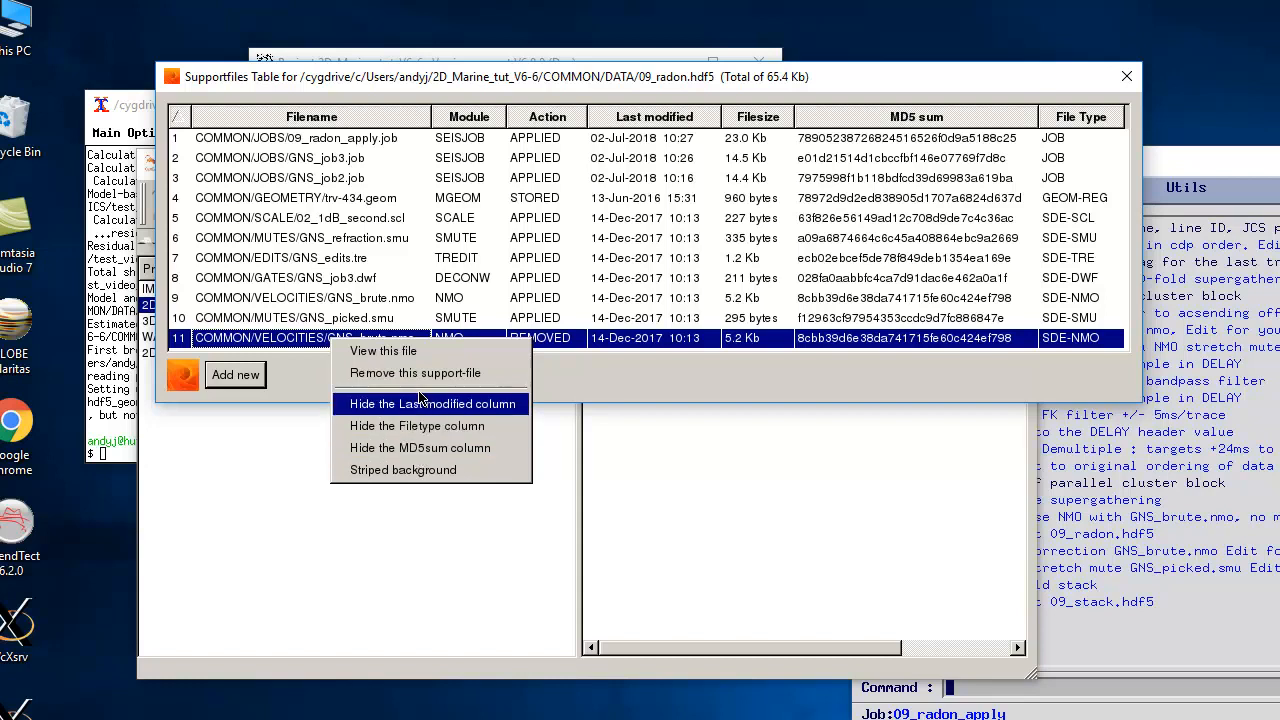
pyautogui.click(450, 455)
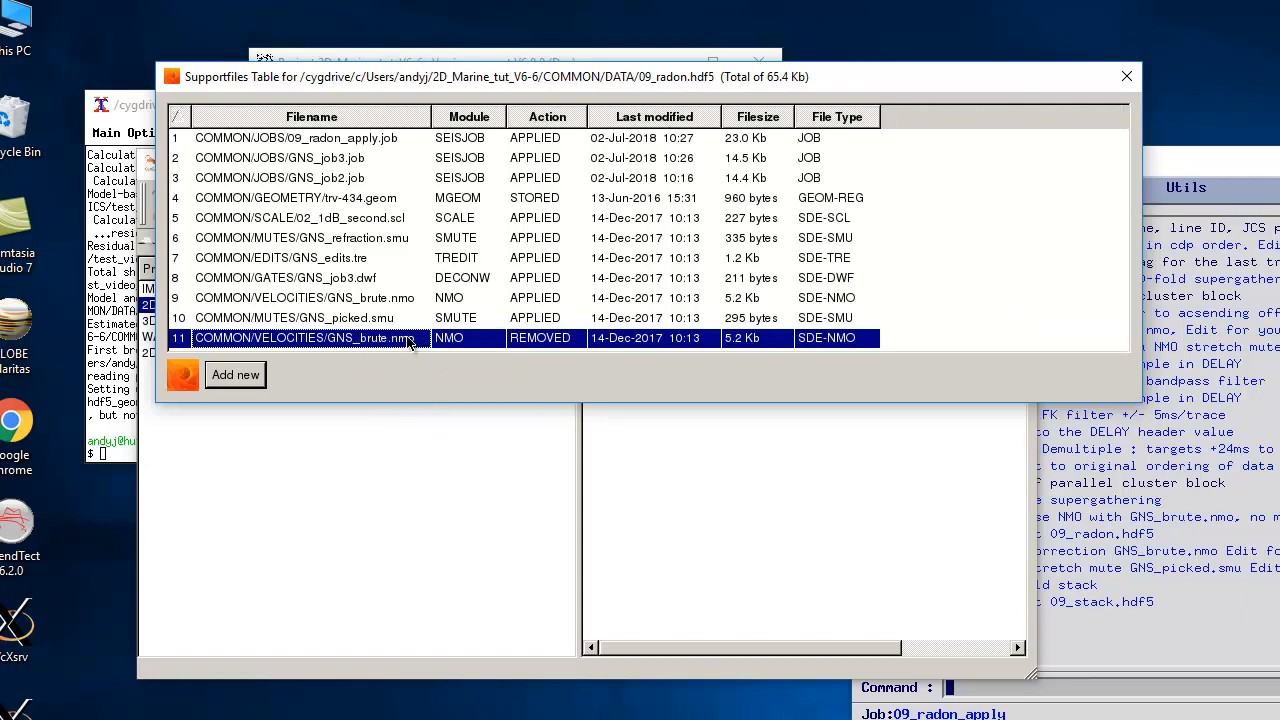
# Step: Add GNS_pass2.nmo from the project's VELOCITIES folder to the support-files table of 09_radon.hdf5, check its entry, and close the table
pyautogui.click(237, 376)
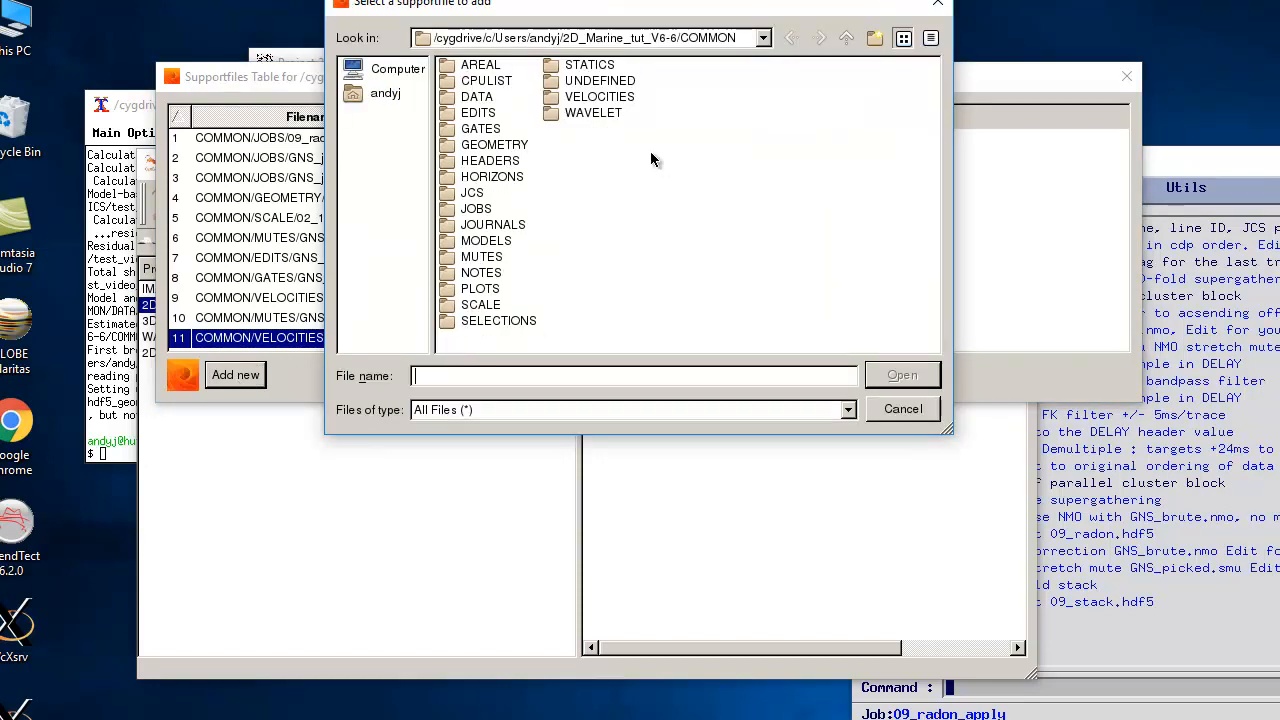
pyautogui.doubleClick(594, 100)
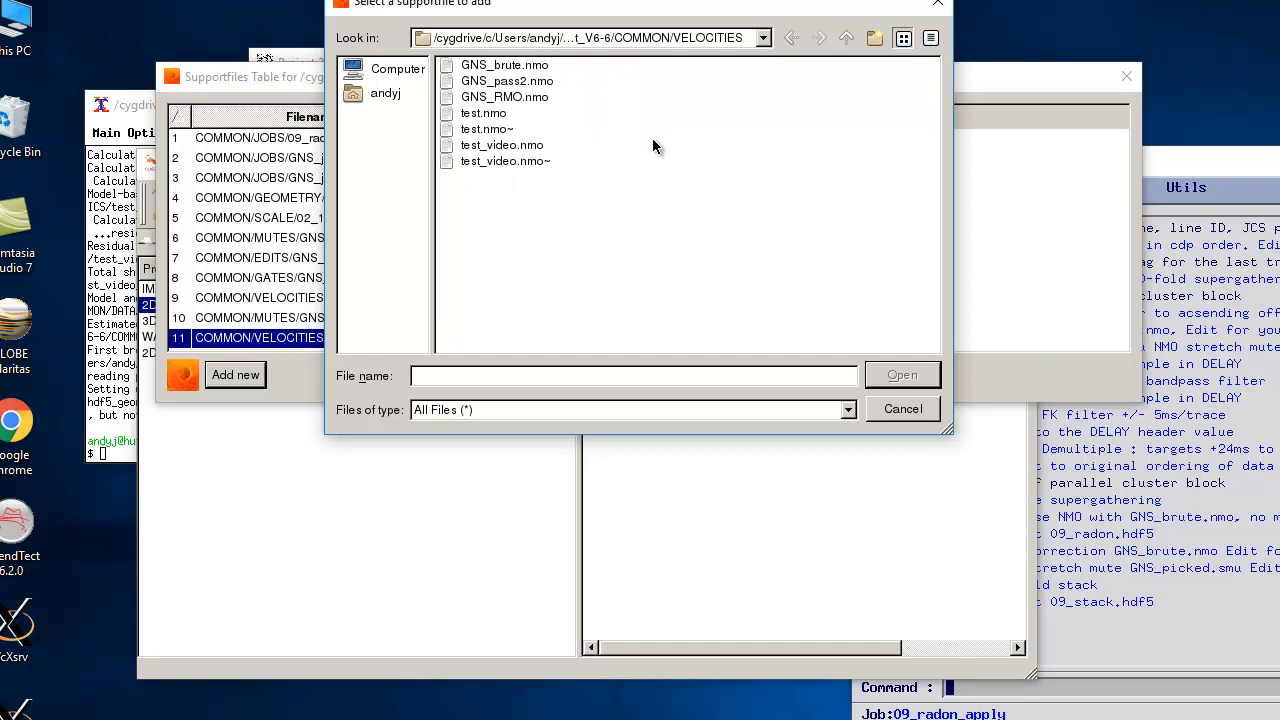
pyautogui.doubleClick(515, 84)
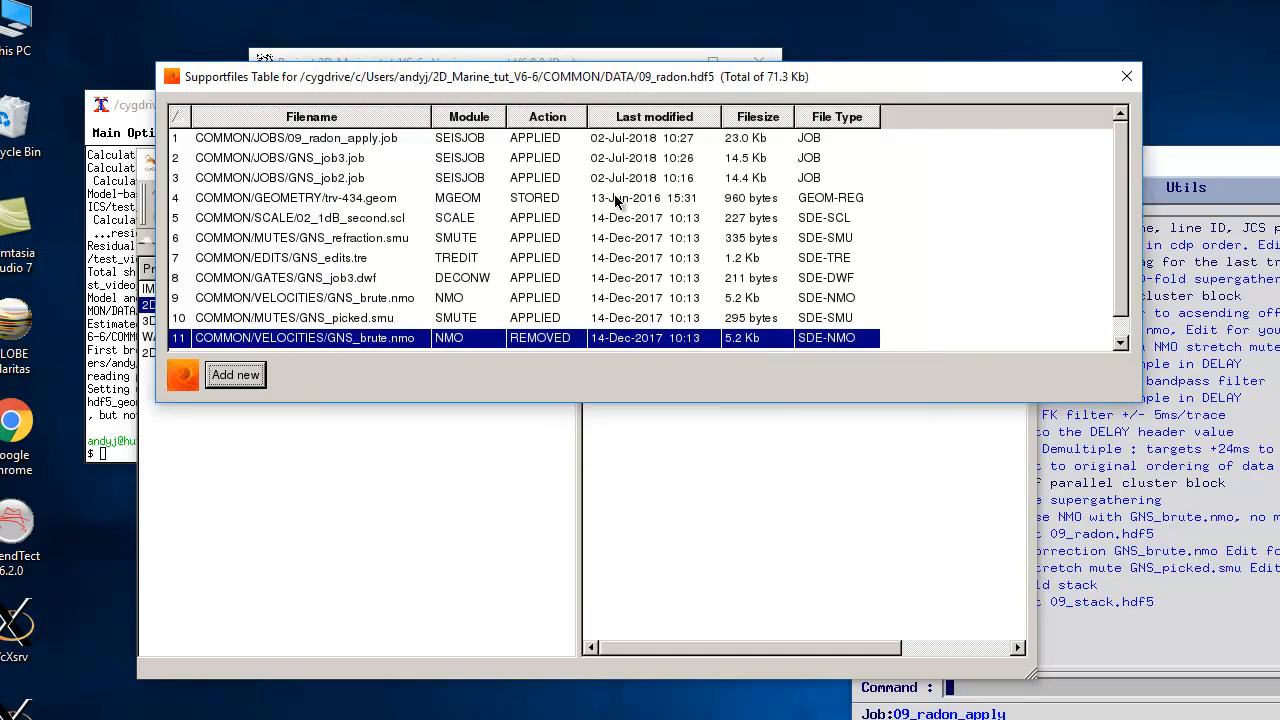
pyautogui.moveTo(1117, 272); pyautogui.dragTo(1119, 304)
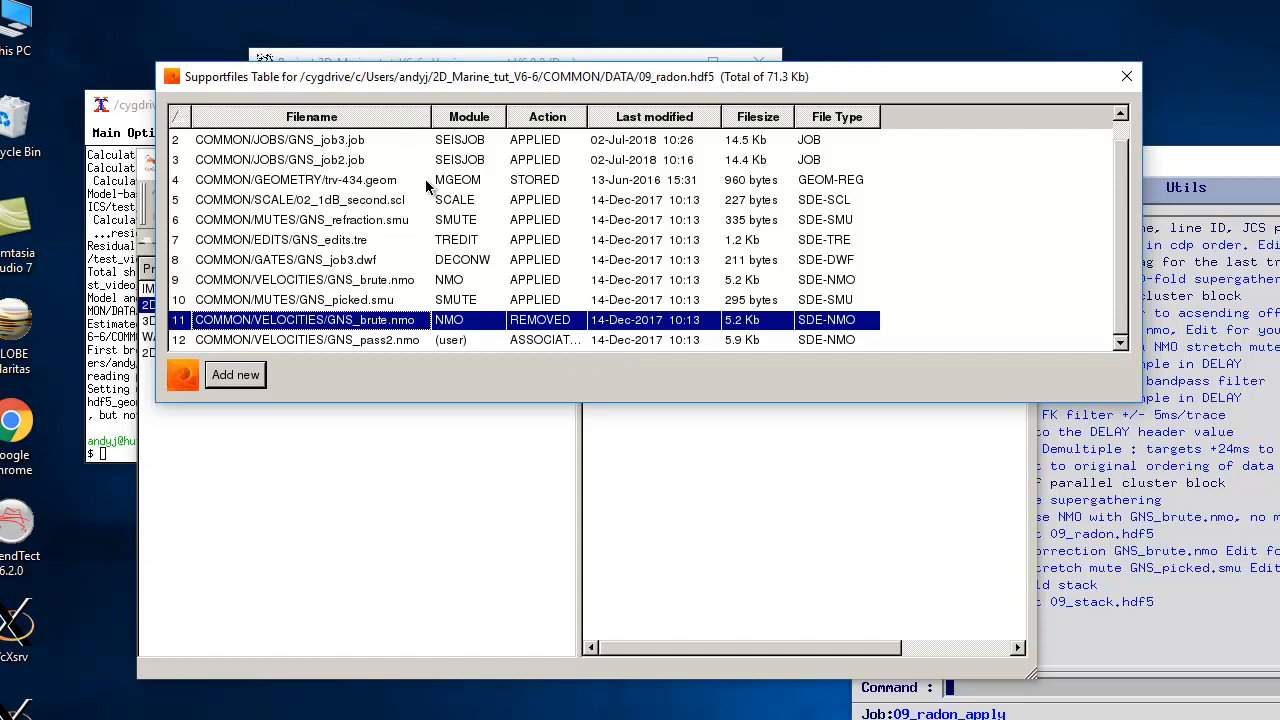
pyautogui.click(1126, 80)
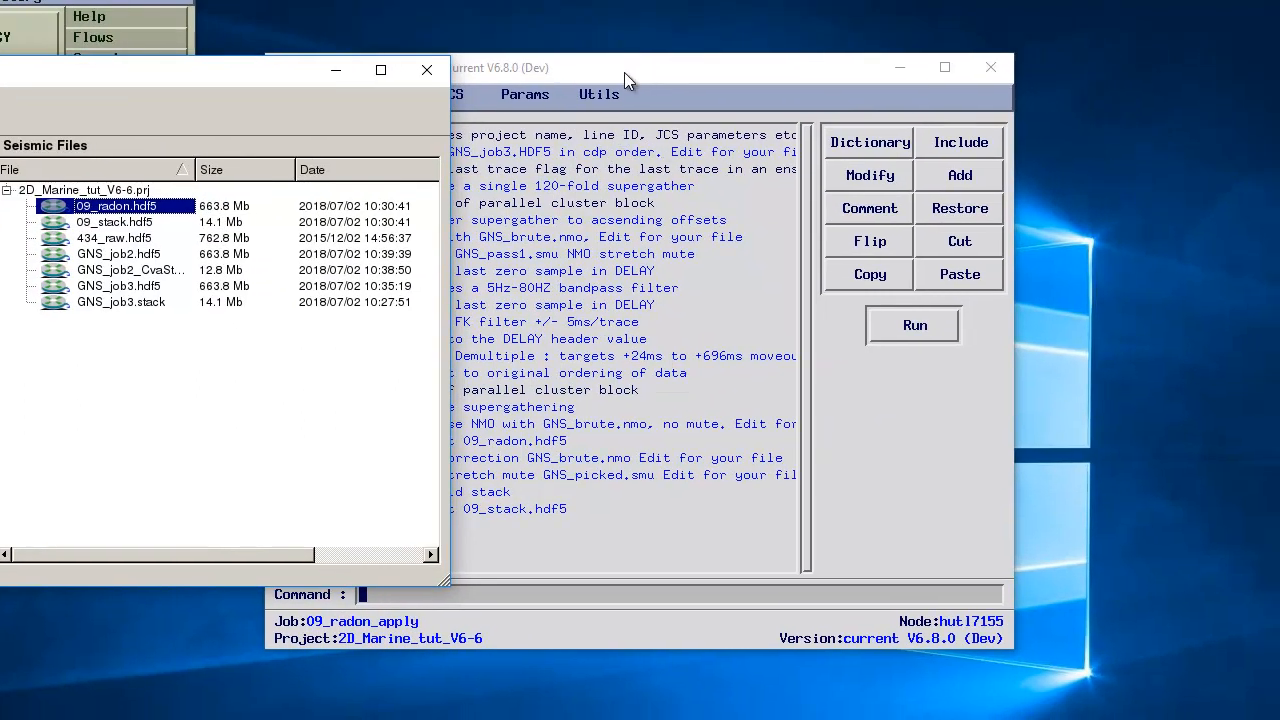
# Step: Start adding an NMO processor from the NMO and stack category to the 09_radon_apply job
pyautogui.click(624, 71)
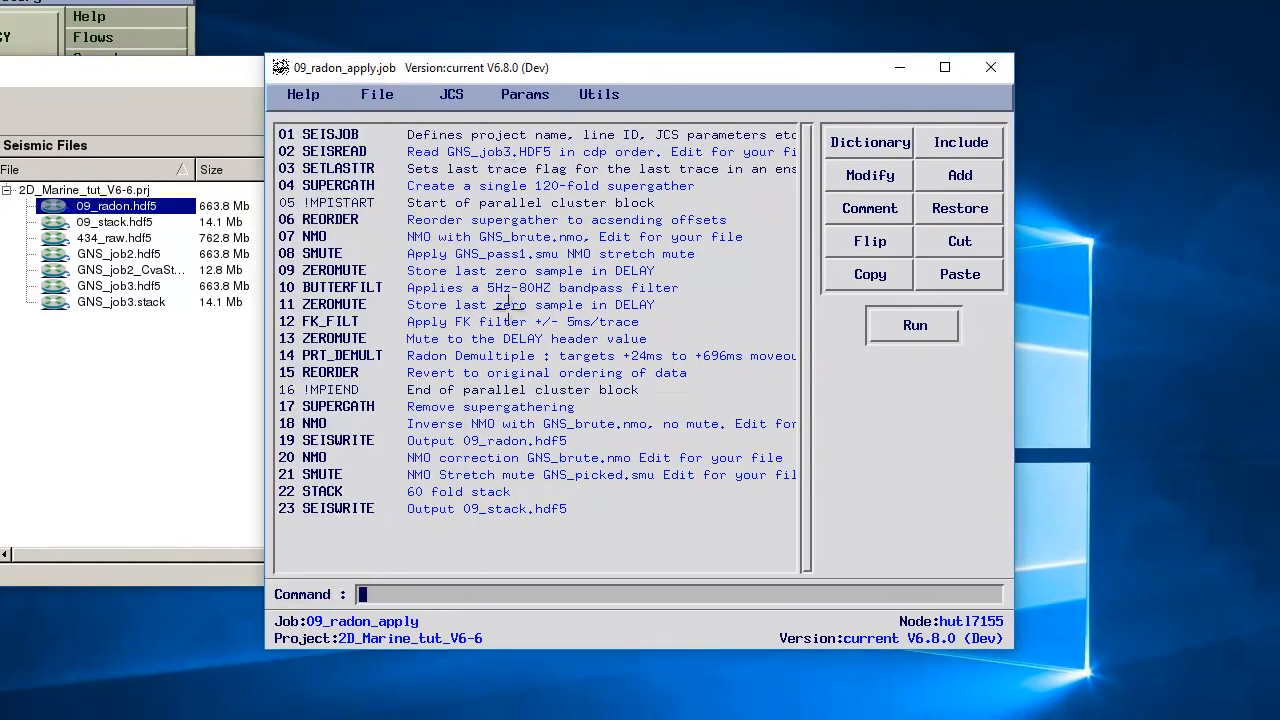
pyautogui.click(963, 176)
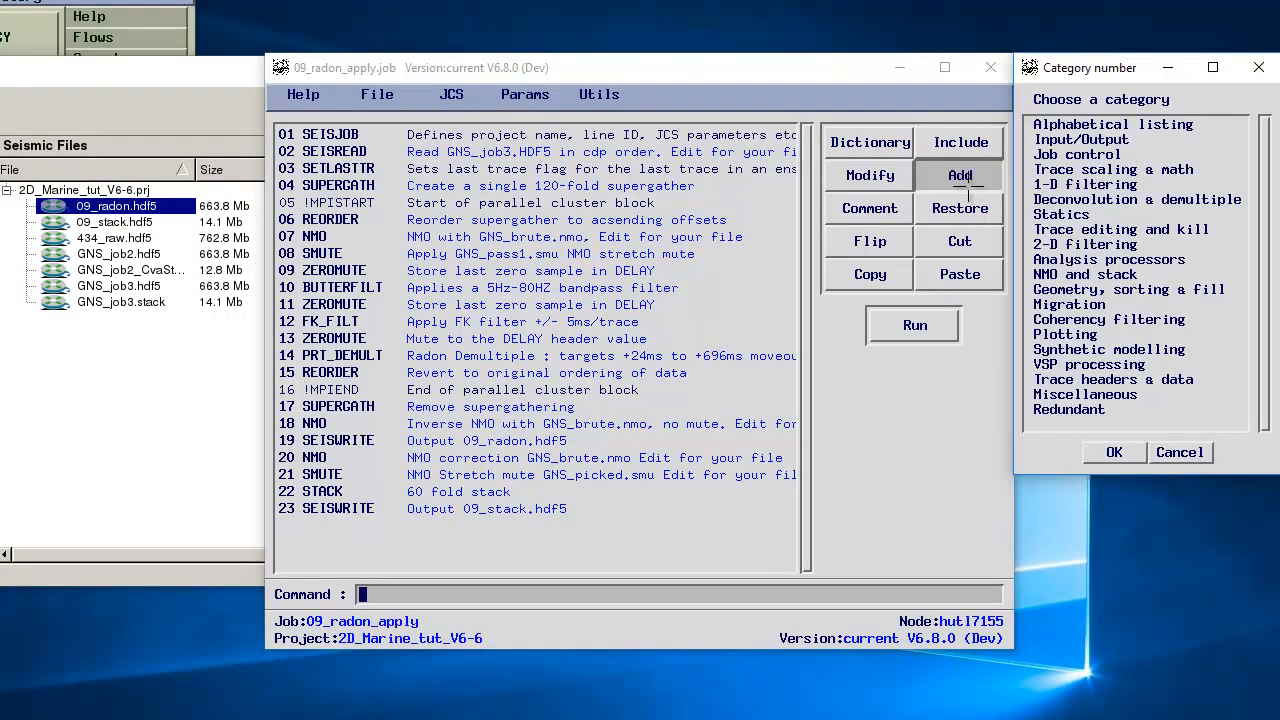
pyautogui.doubleClick(1080, 274)
pyautogui.click(685, 201)
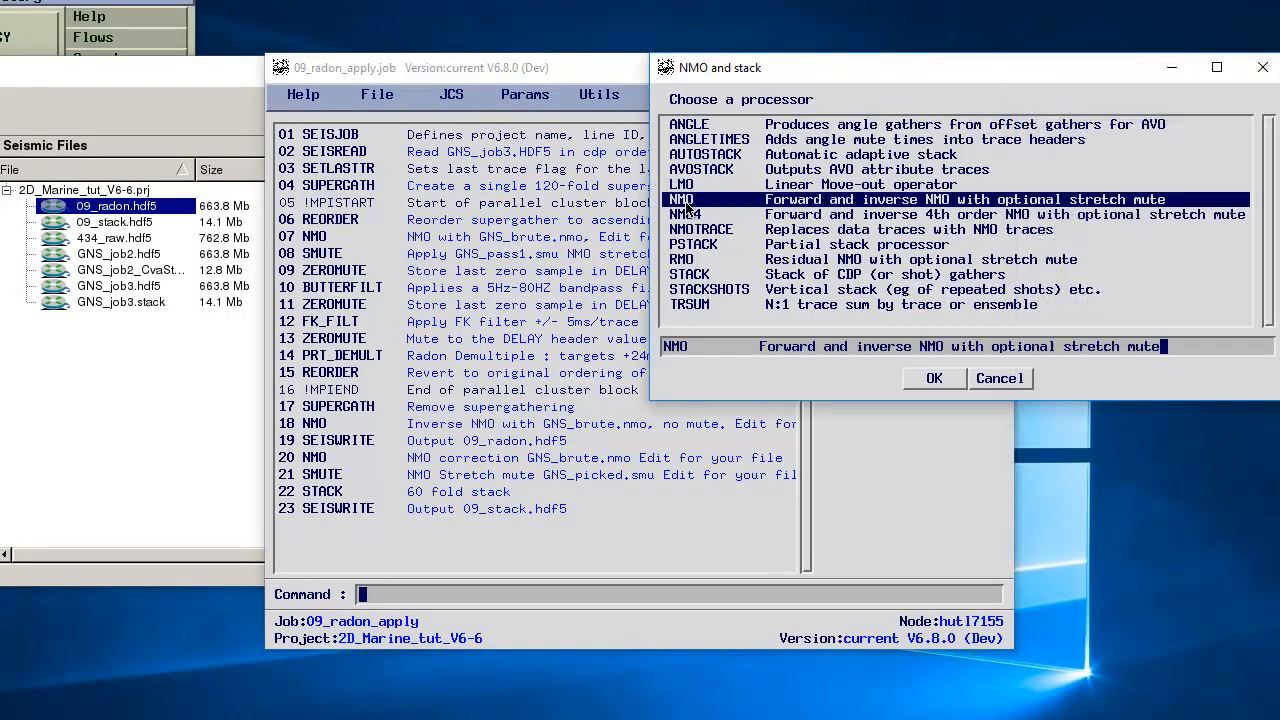
pyautogui.doubleClick(685, 201)
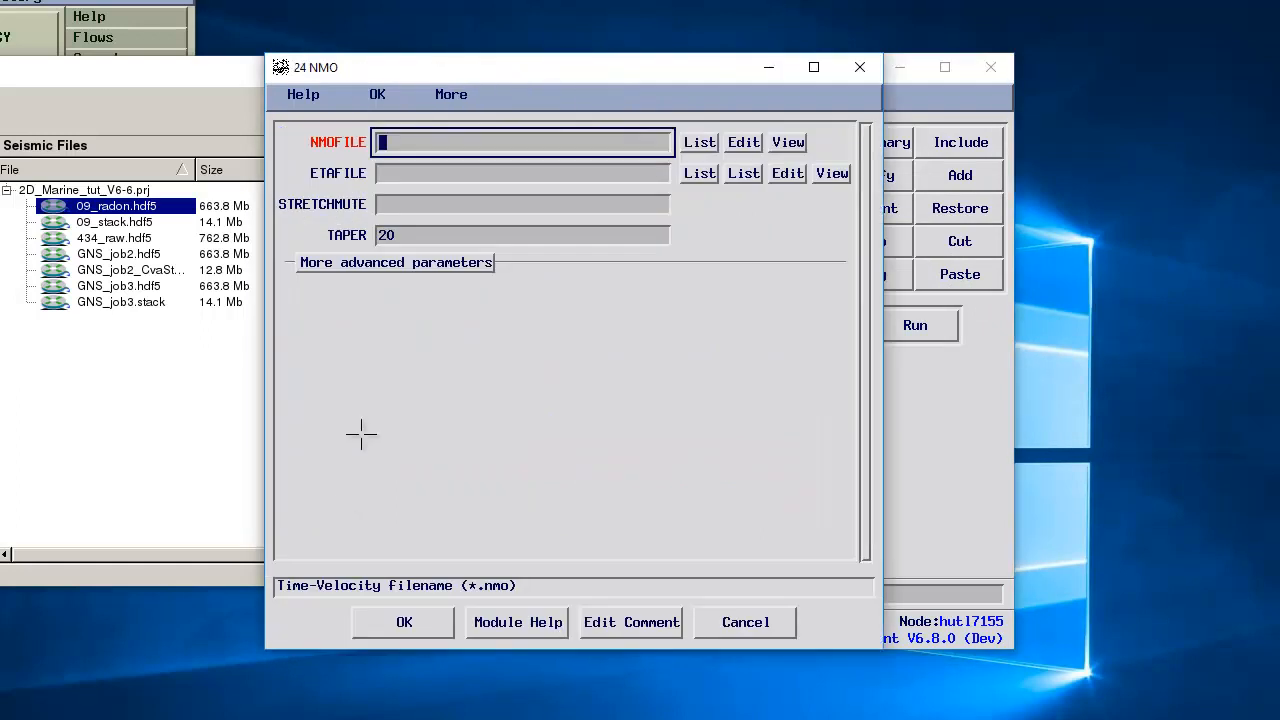
# Step: Choose the associated support file COMMON/VELOCITIES/GNS_pass2.nmo as the processor's NMOFILE, and cancel the NMO parameters
pyautogui.click(698, 142)
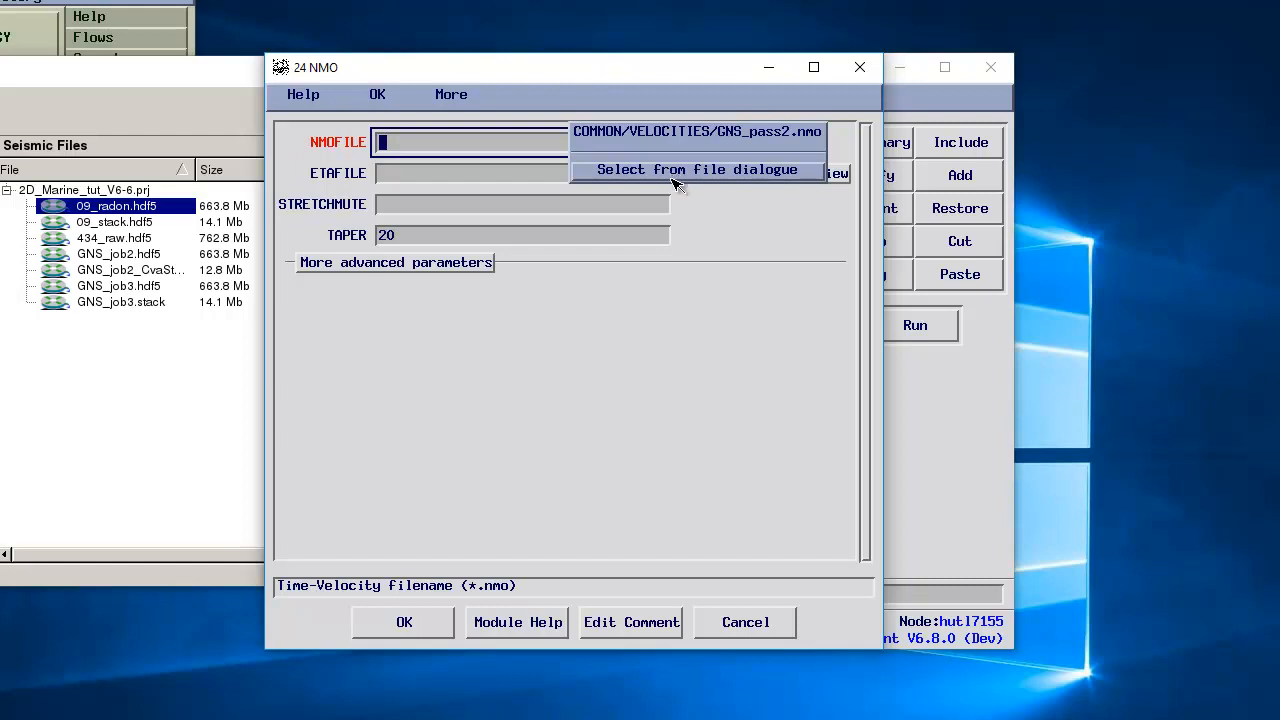
pyautogui.click(708, 137)
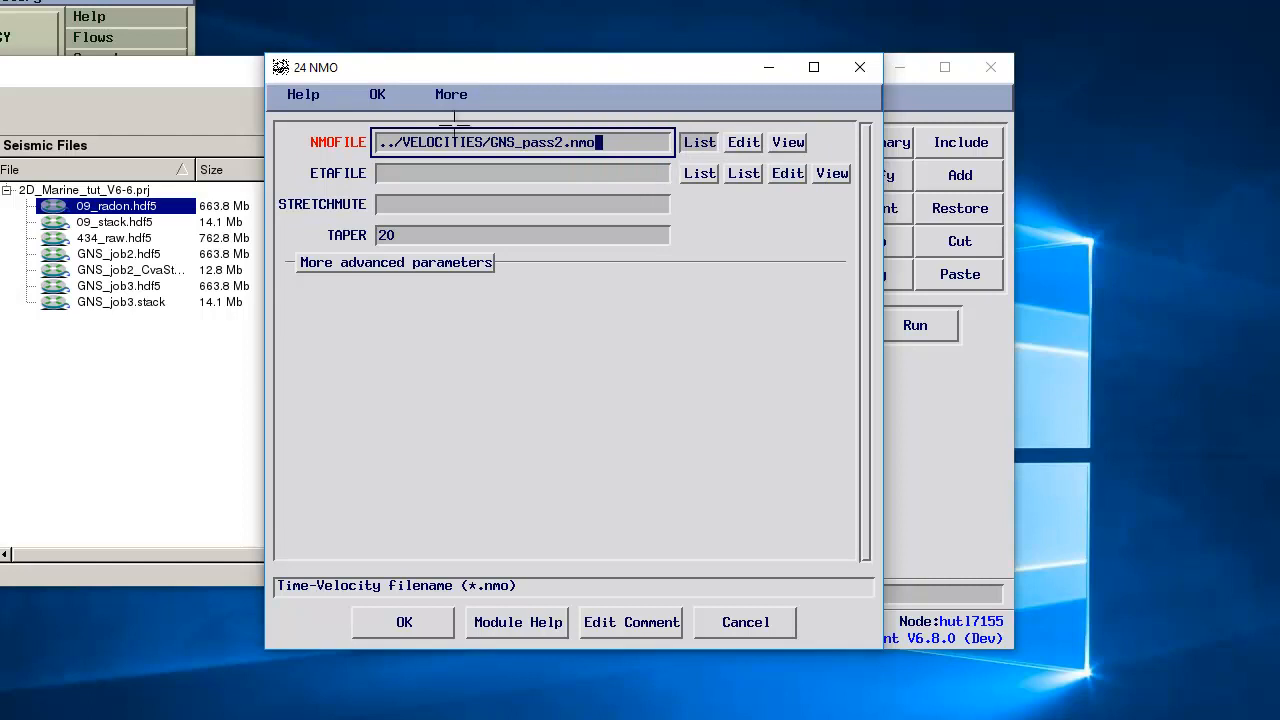
pyautogui.click(737, 621)
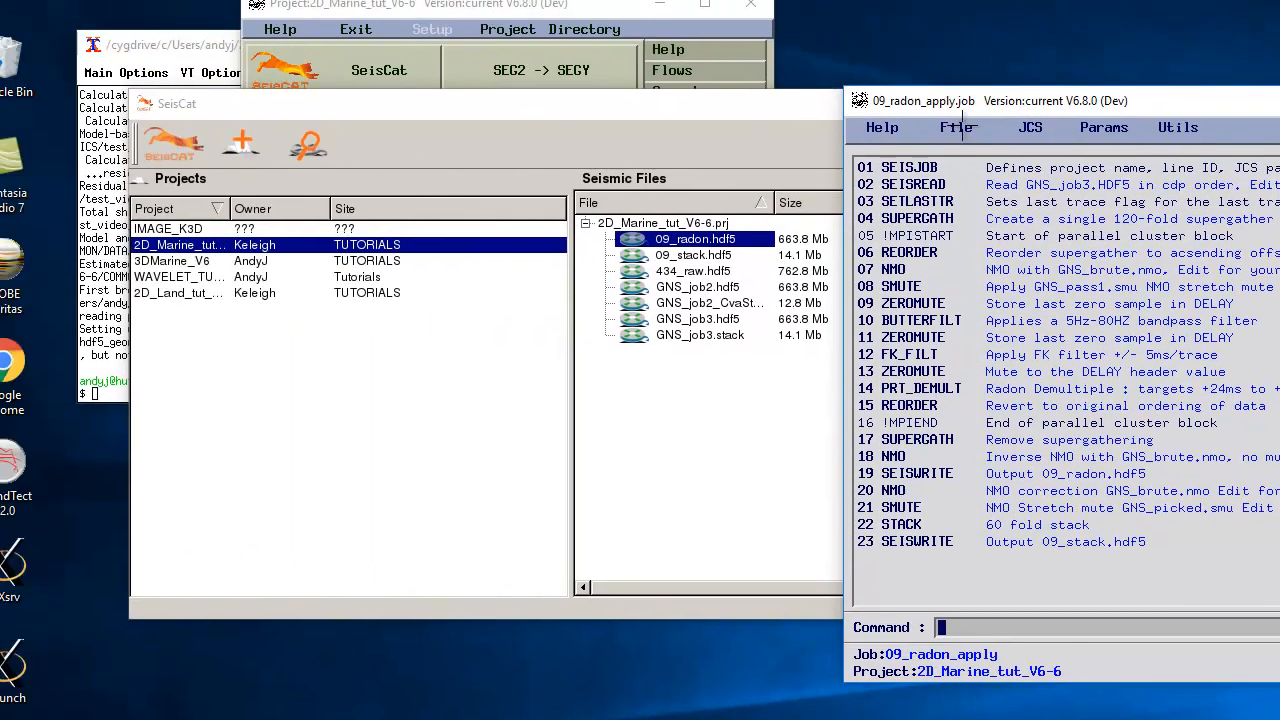
# Step: Close the 09_radon_apply job and SeisCat so that the 2D_Marine_tut_V6-6 project window is accessible
pyautogui.click(960, 127)
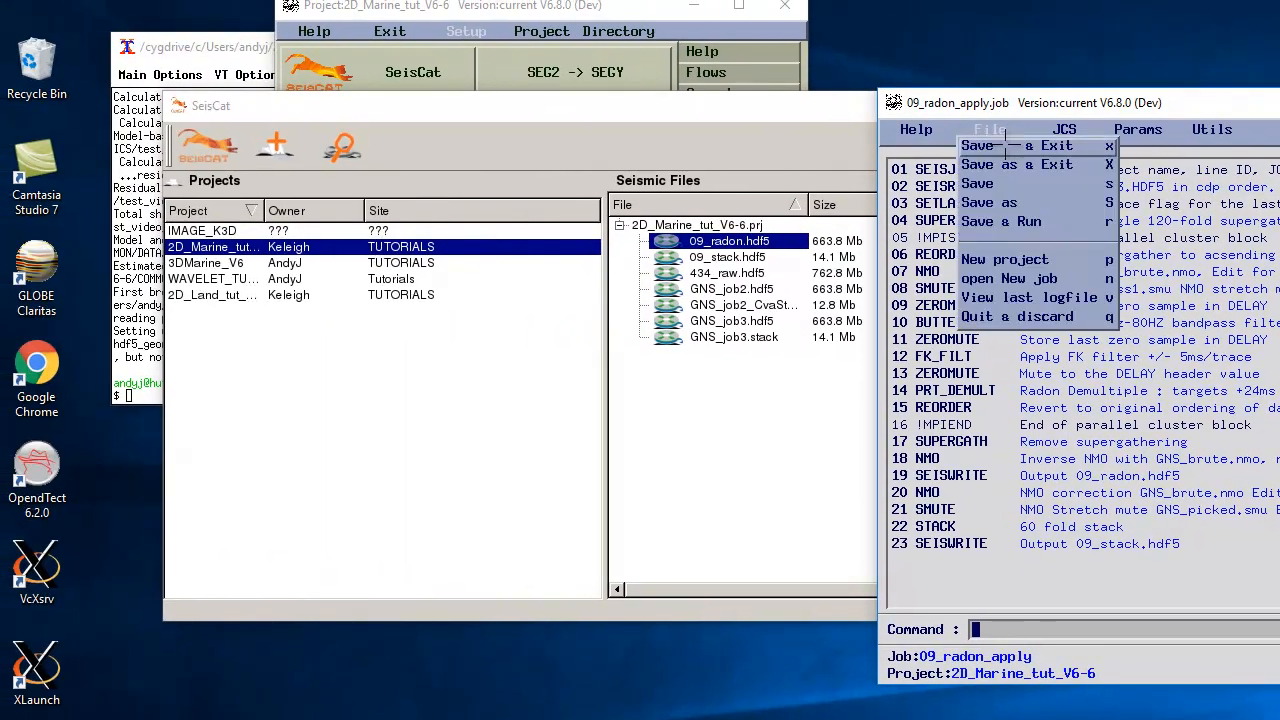
pyautogui.click(977, 189)
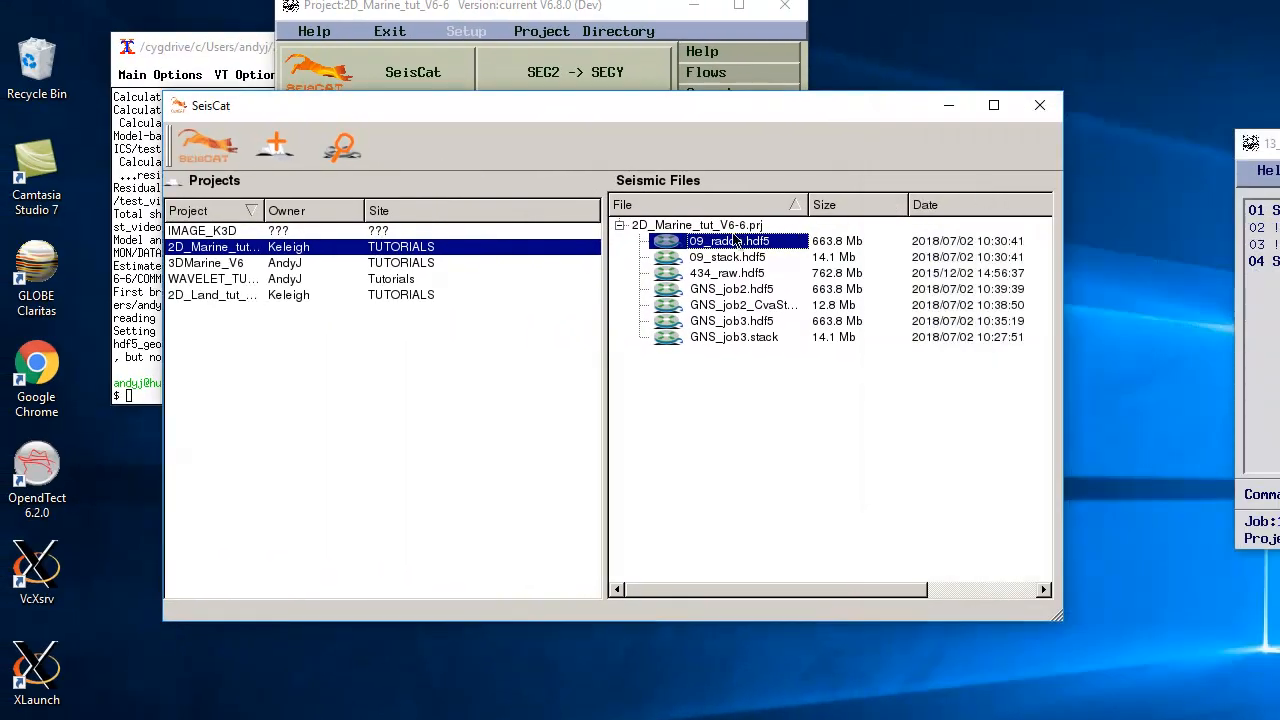
pyautogui.click(564, 8)
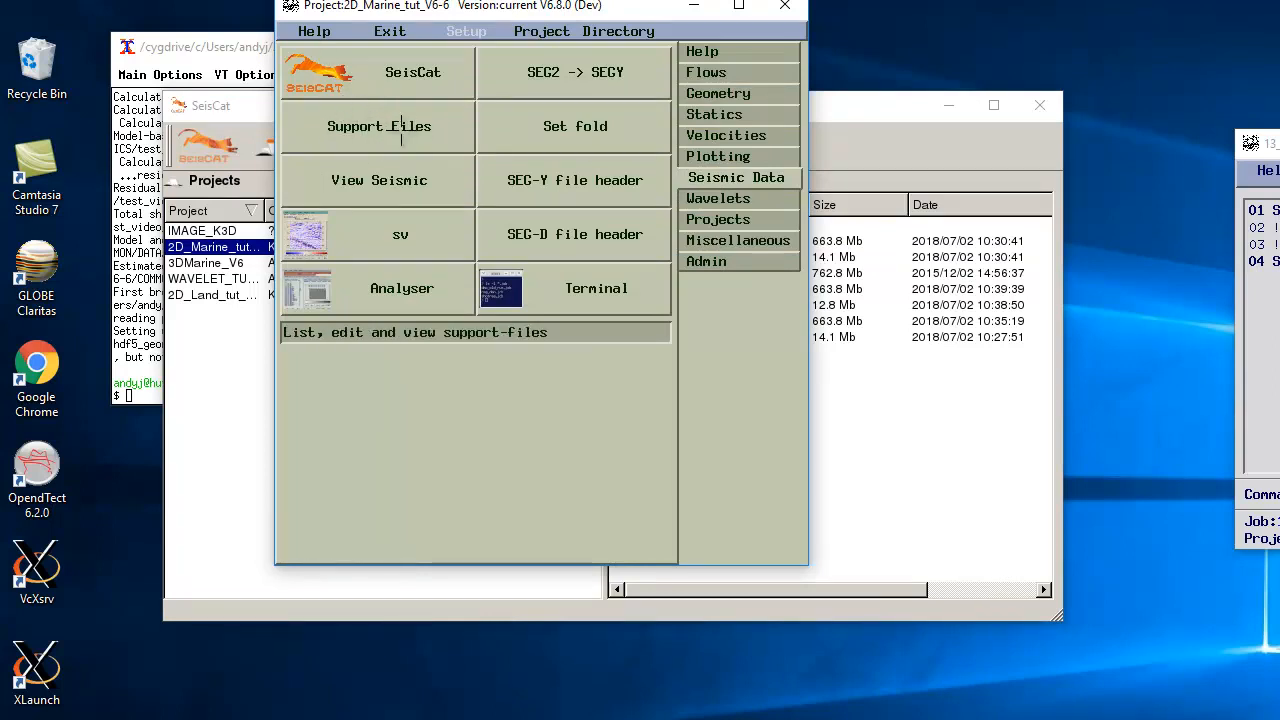
pyautogui.click(1047, 111)
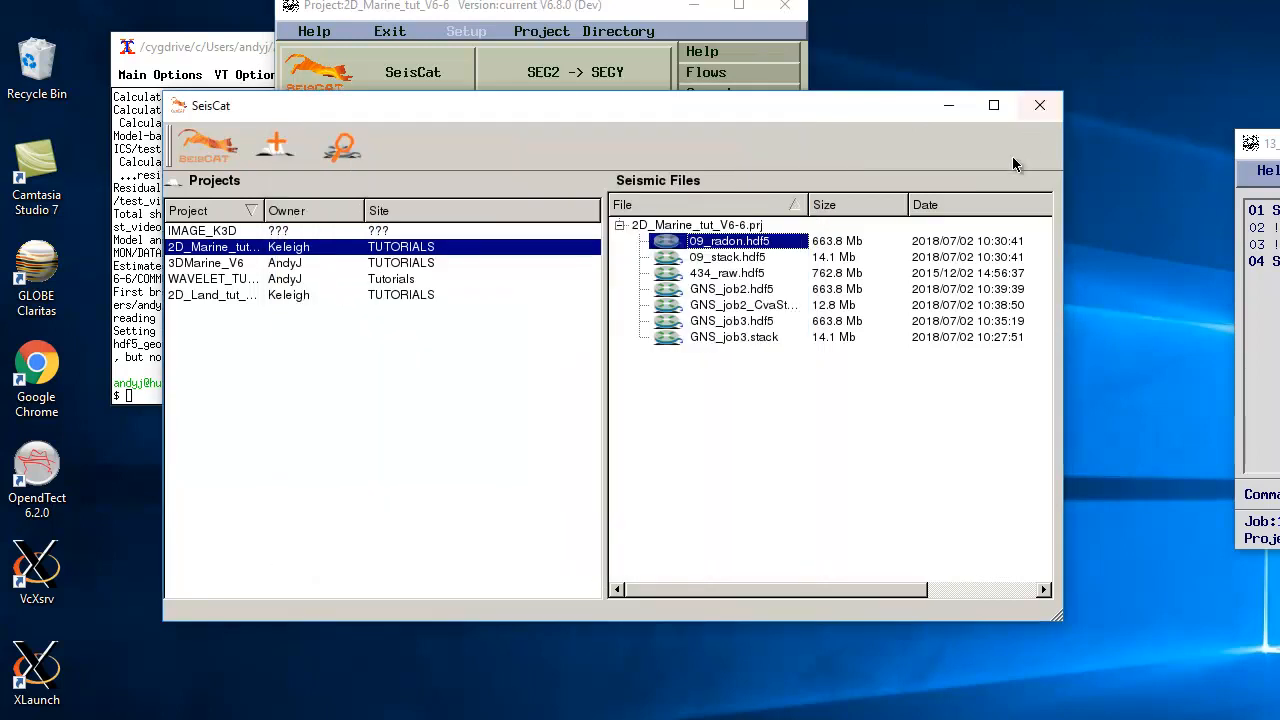
pyautogui.click(1038, 110)
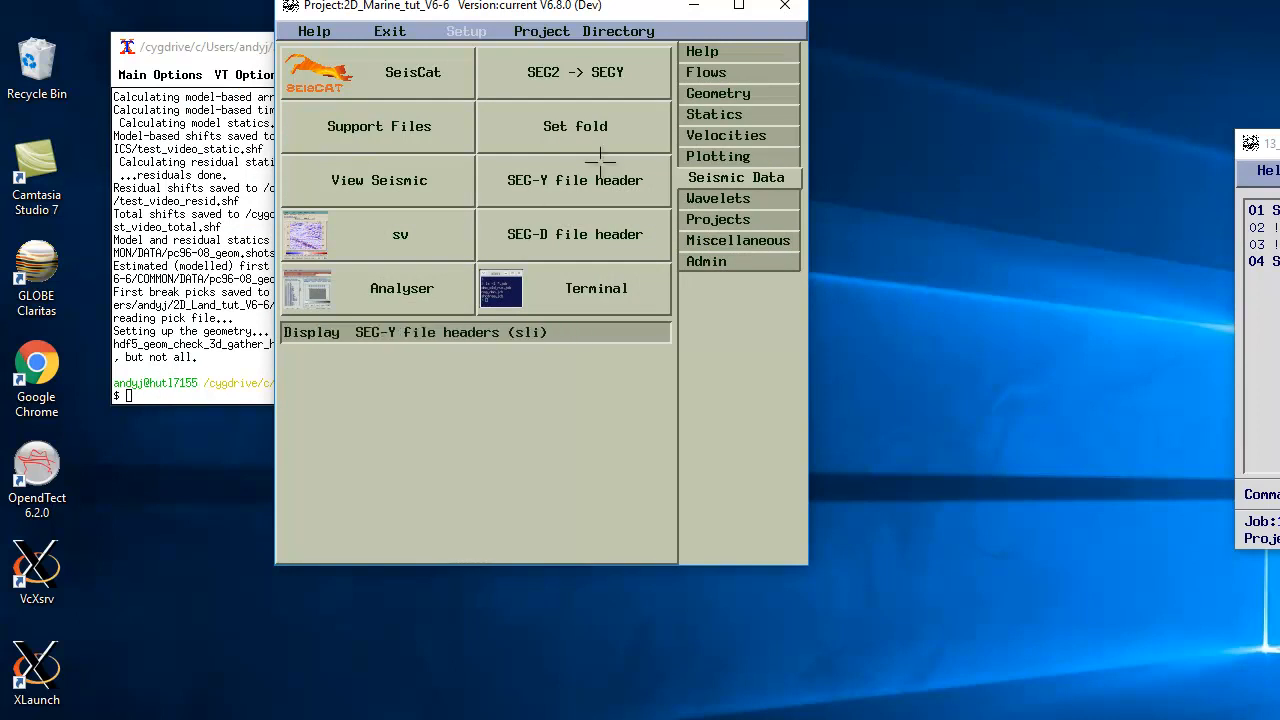
# Step: Launch the cva velocity analysis and choose GNS_job2_CvaStack.hdf5 as its stacked data file
pyautogui.click(724, 137)
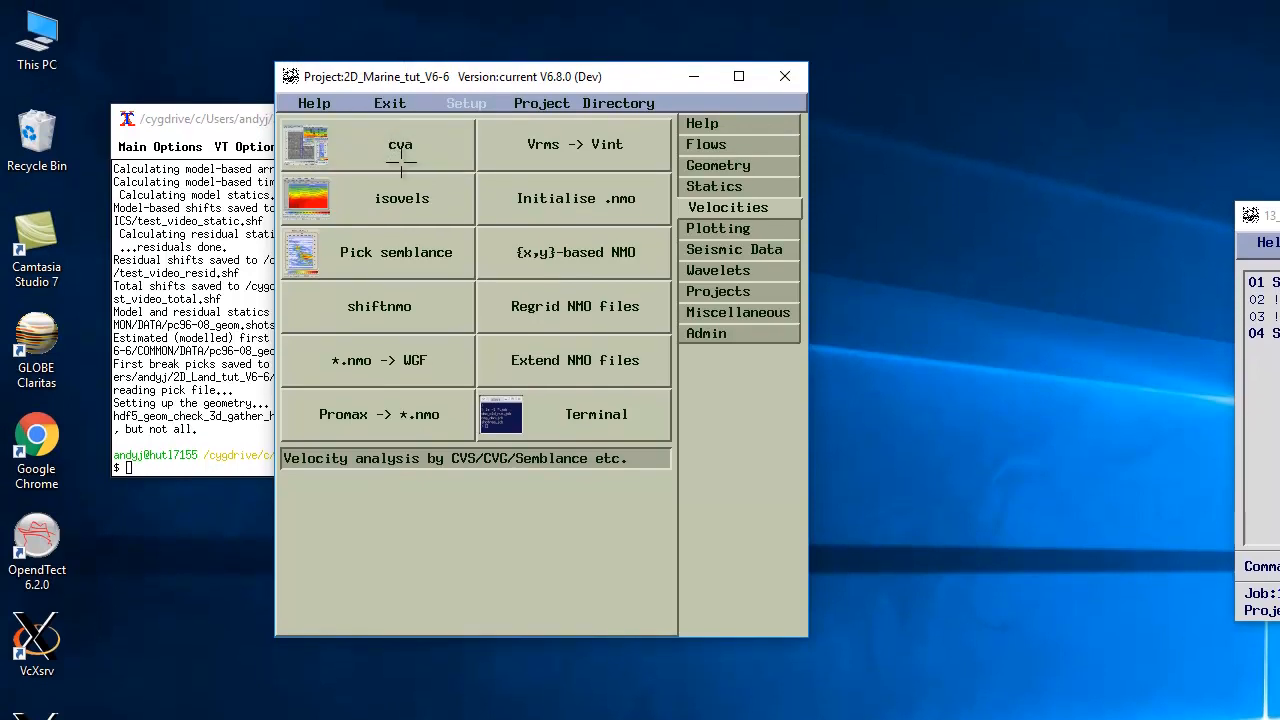
pyautogui.click(402, 166)
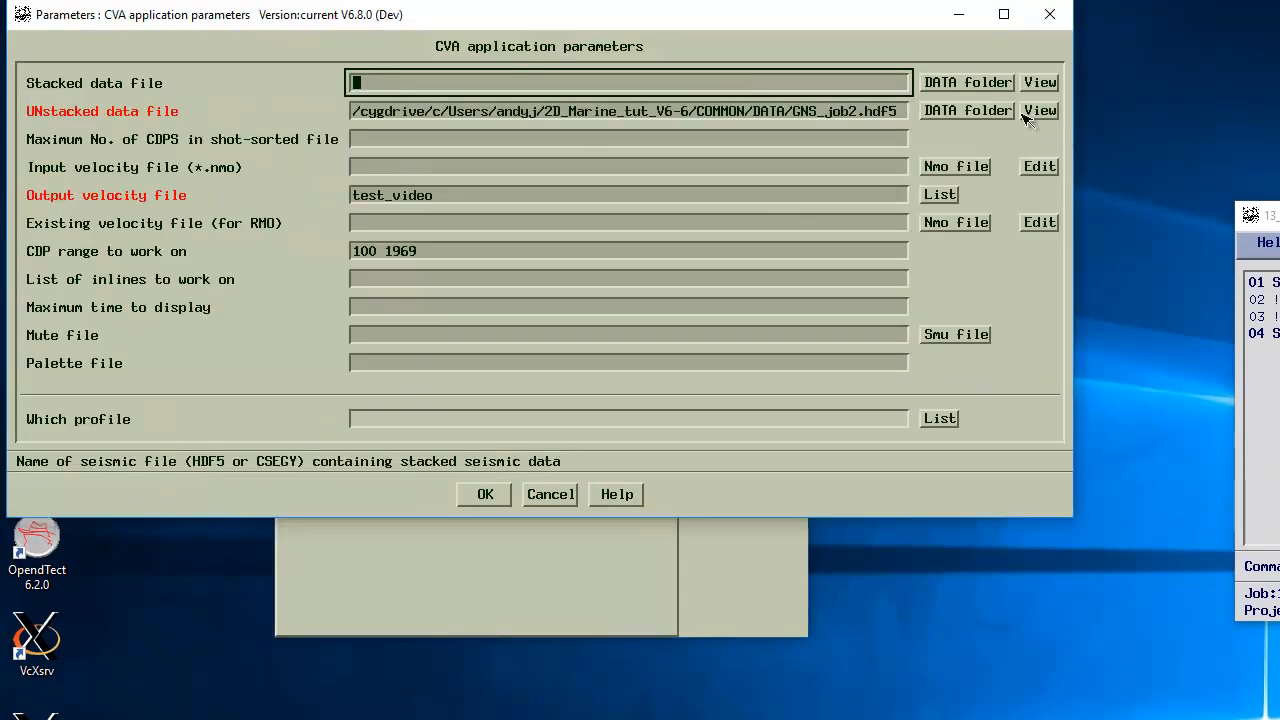
pyautogui.click(979, 84)
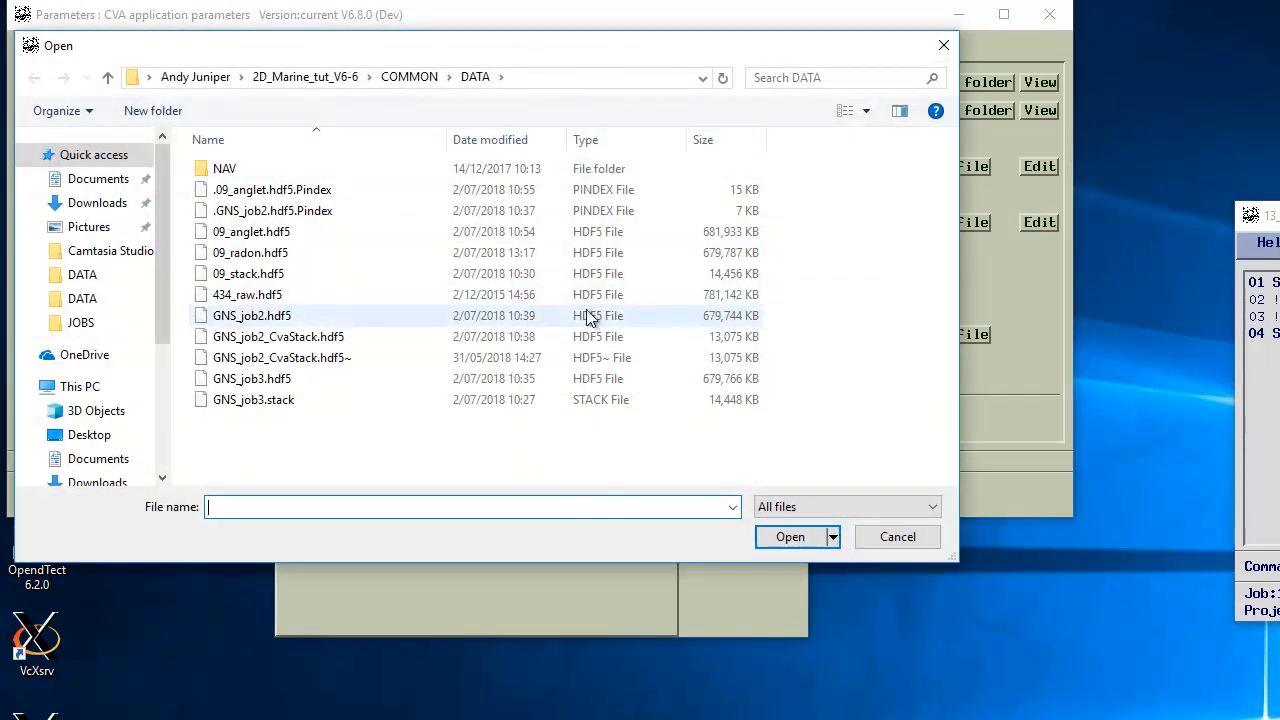
pyautogui.doubleClick(380, 337)
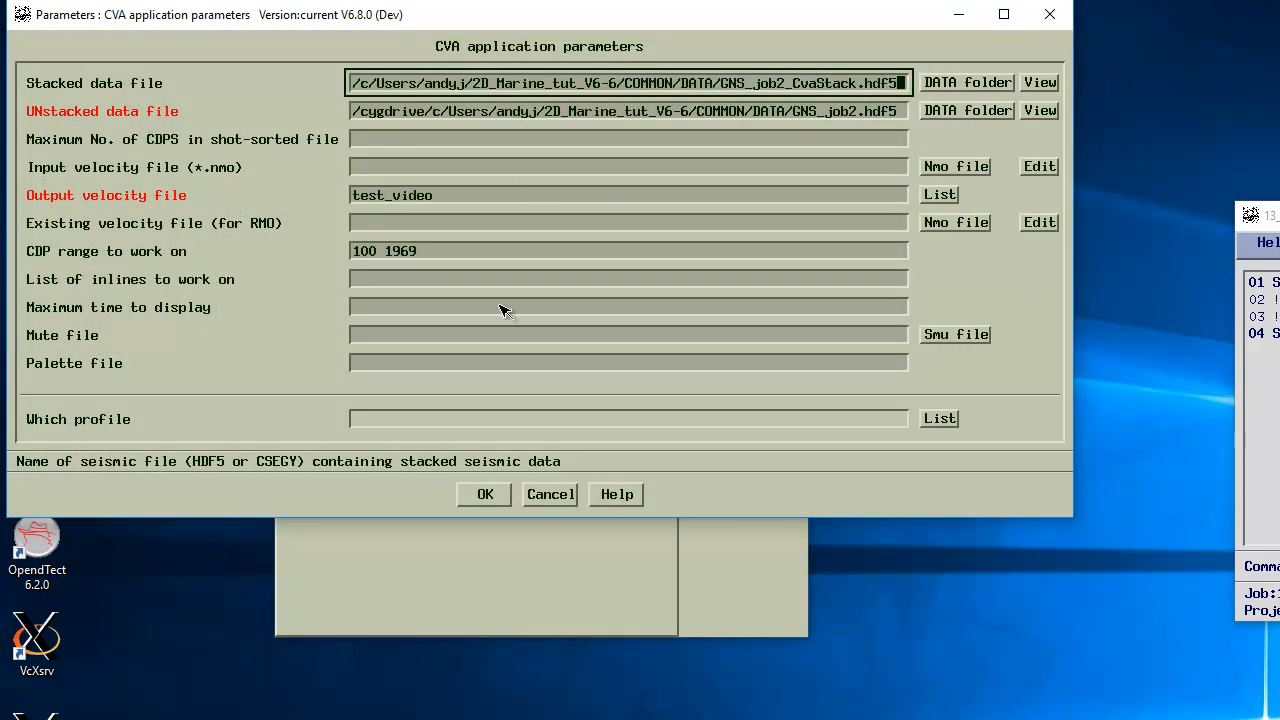
# Step: Set the output velocity file to test_video2 and start the analysis with GNS_pass2.nmo as the velocity trend file
pyautogui.click(474, 193)
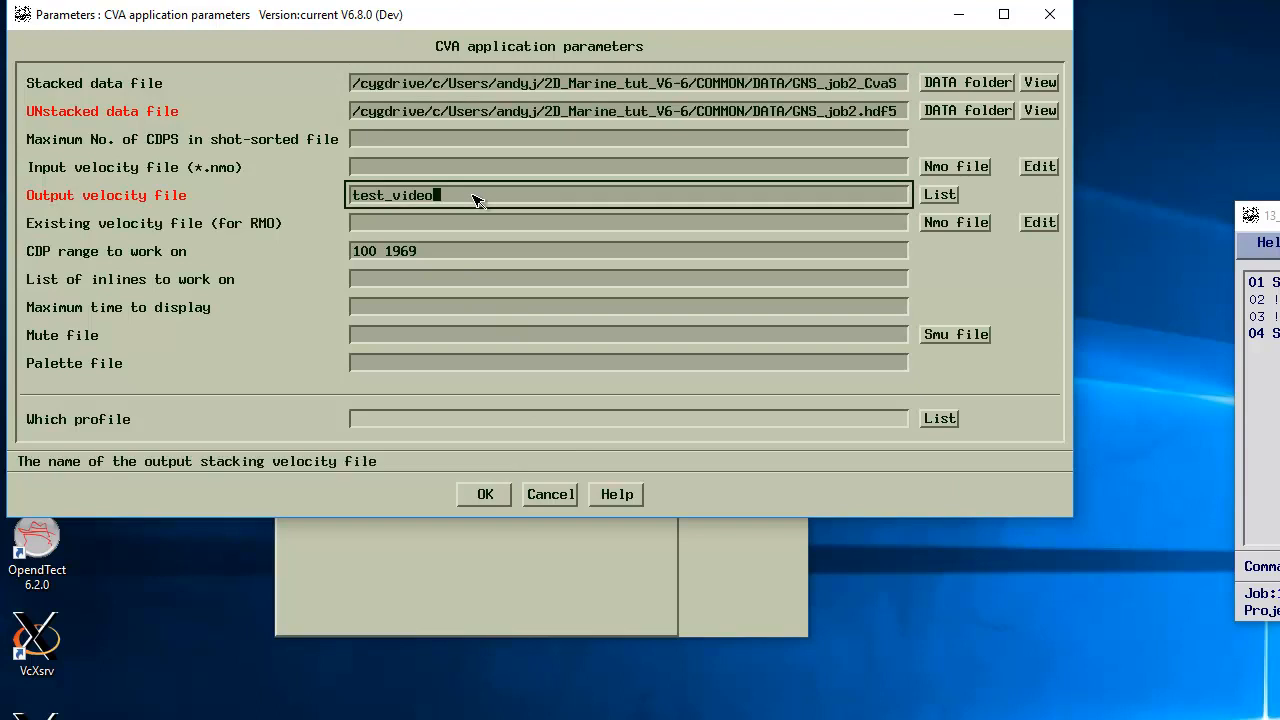
pyautogui.write('2')
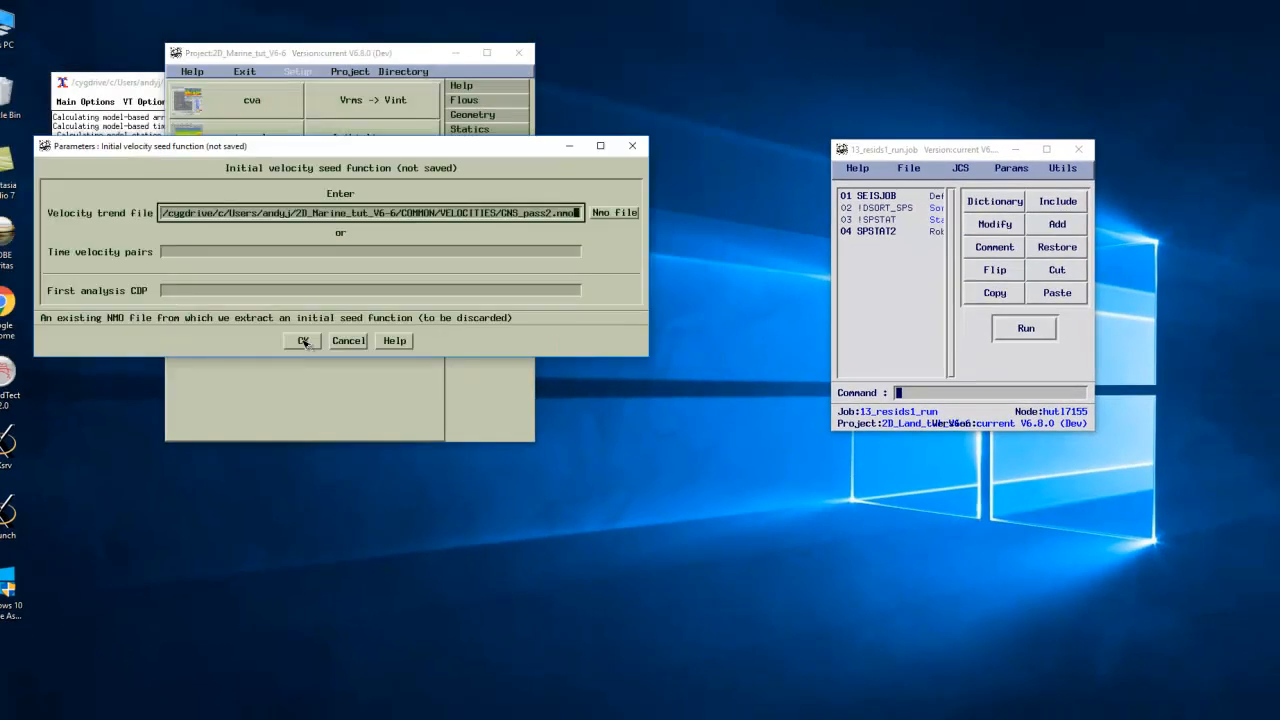
pyautogui.click(303, 341)
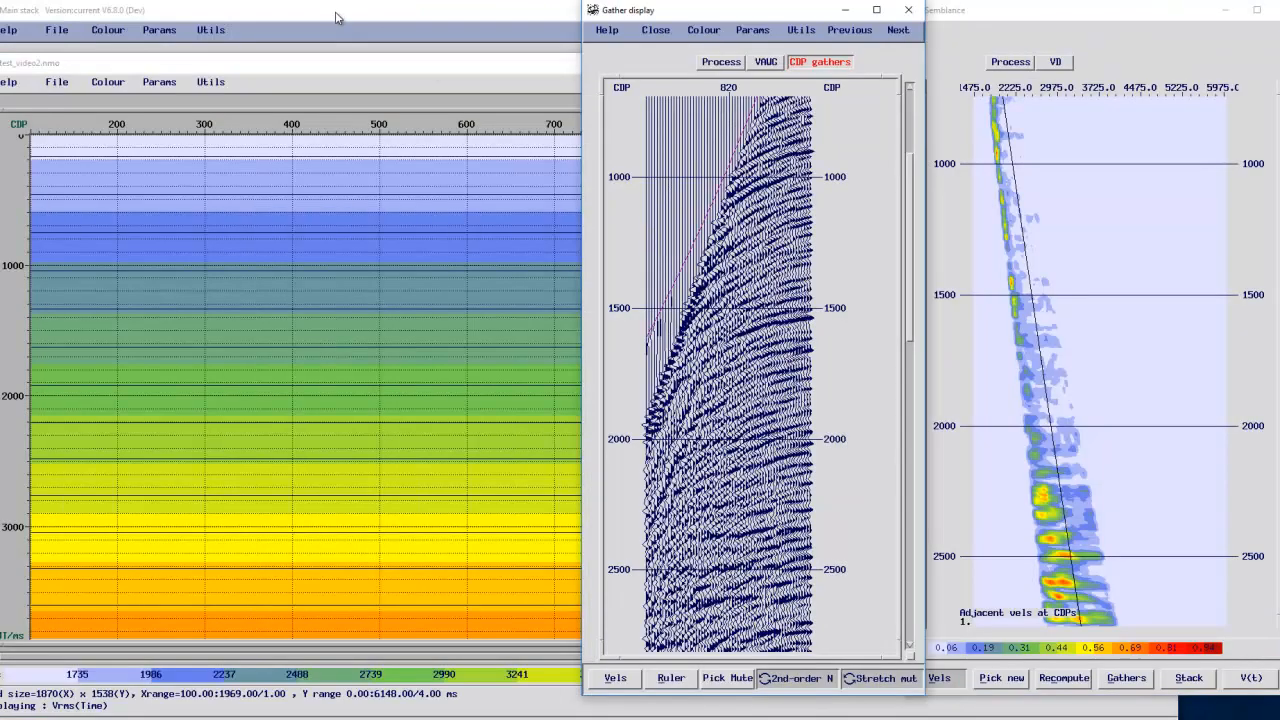
# Step: Bring up the main stack and semblance displays and pick a new five-point velocity function along the semblance trend at CDP 820
pyautogui.click(335, 13)
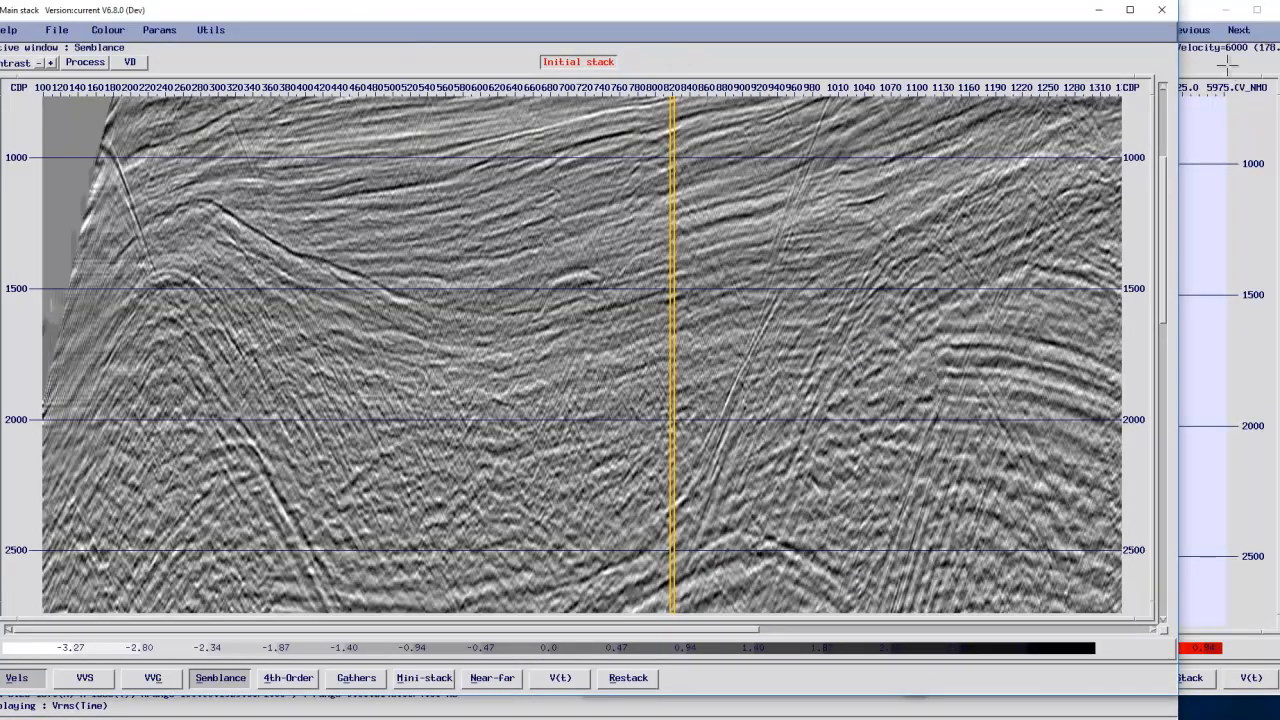
pyautogui.click(1187, 10)
pyautogui.click(1001, 677)
pyautogui.click(995, 121)
pyautogui.click(1012, 226)
pyautogui.click(1026, 364)
pyautogui.click(1062, 538)
pyautogui.click(1073, 603)
pyautogui.rightClick(1075, 614)
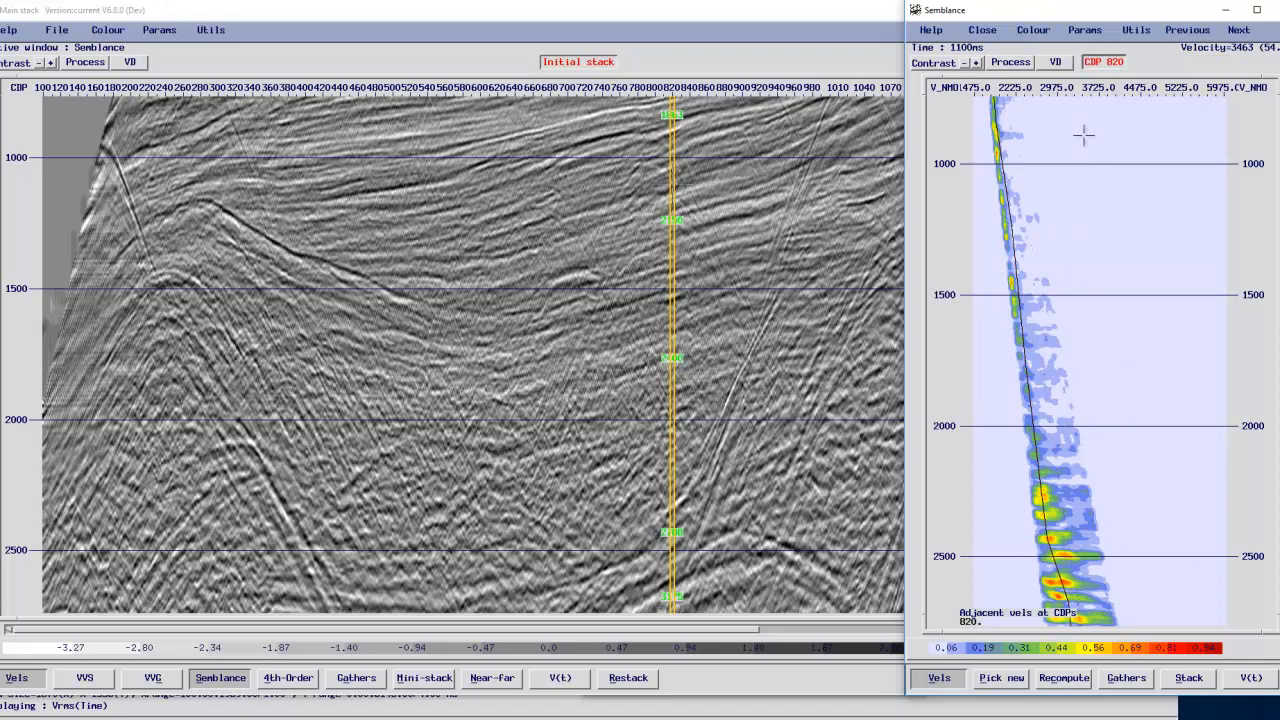
# Step: Carry the picked velocity function forward to CDP 920, CDP 1020 and the following analysis location
pyautogui.click(1238, 30)
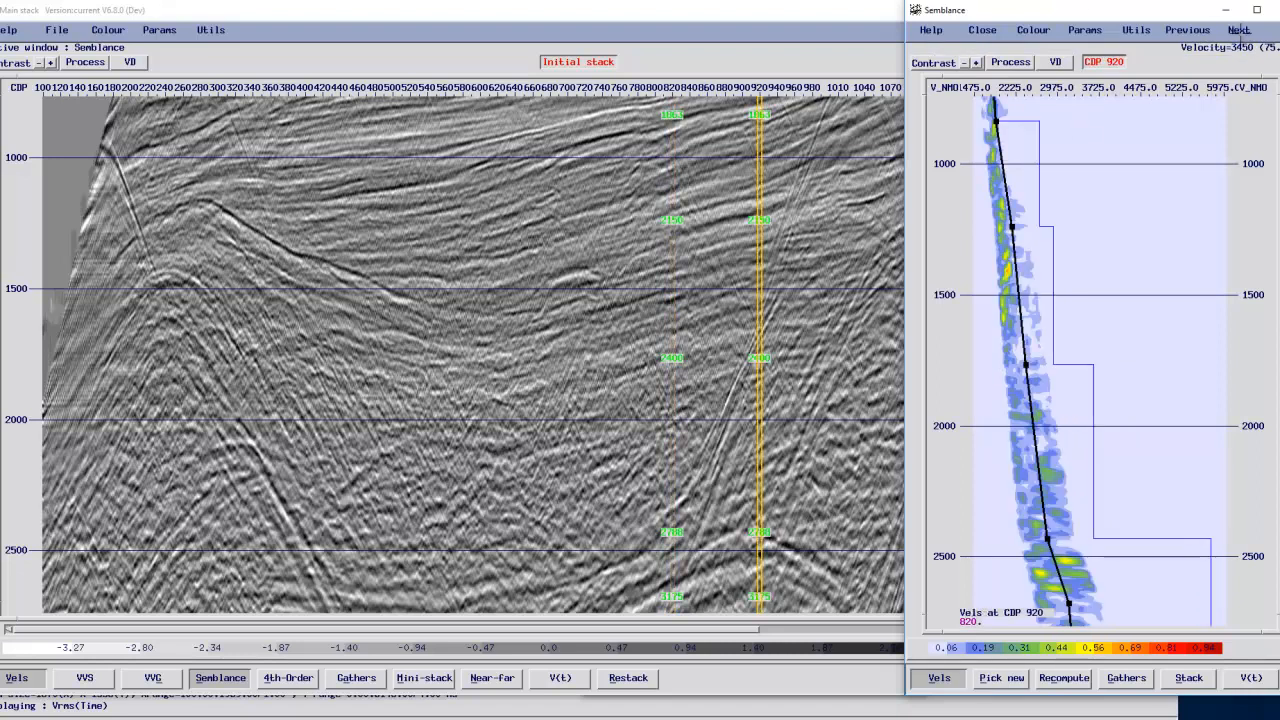
pyautogui.click(1238, 30)
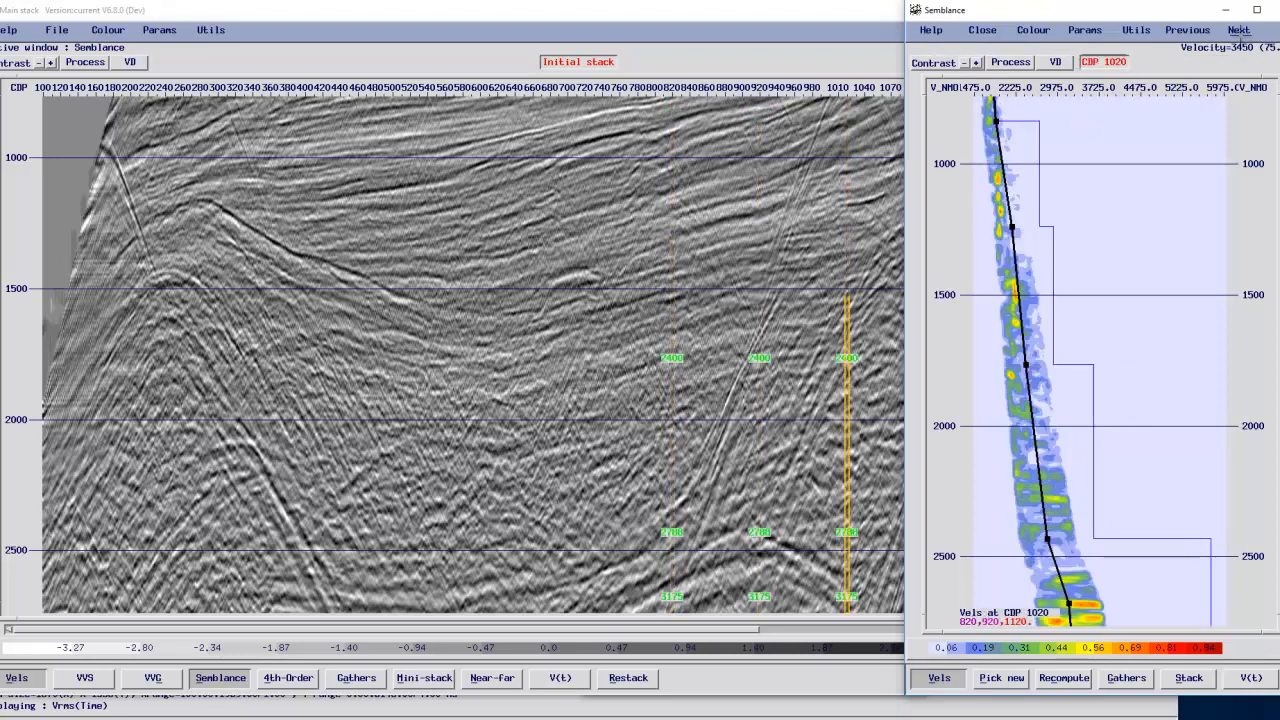
pyautogui.click(1238, 30)
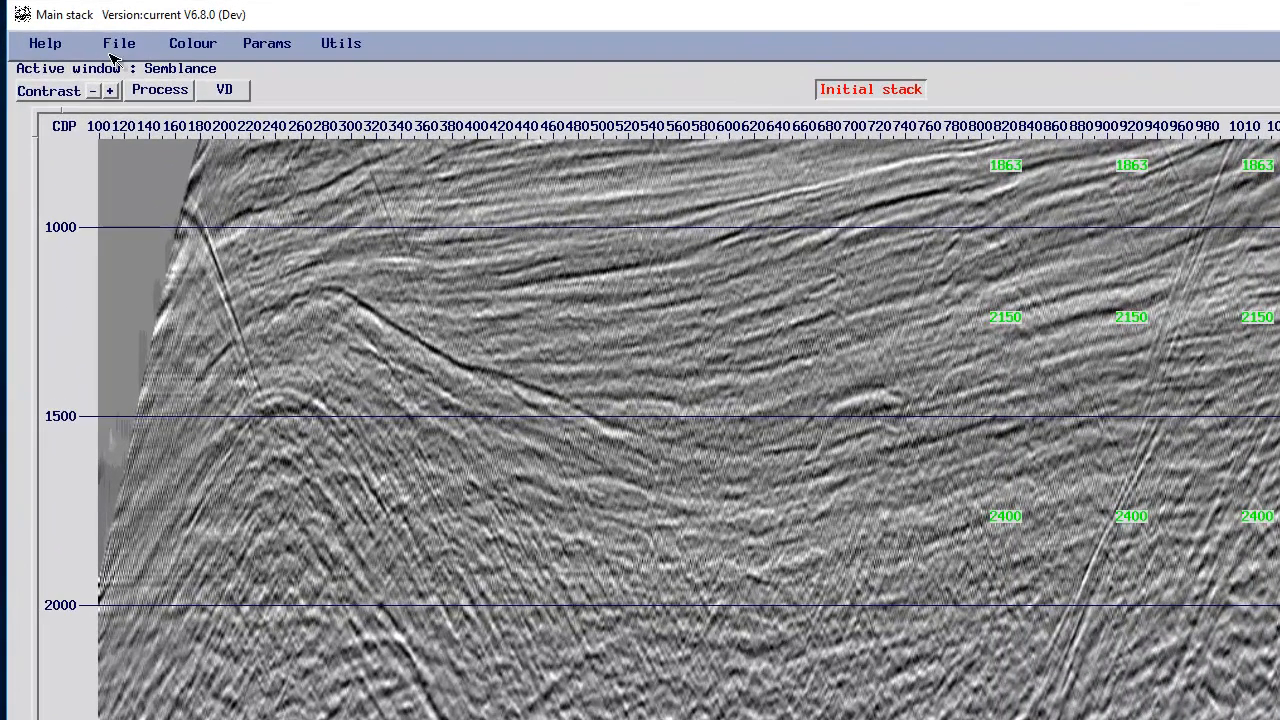
# Step: Save the picked velocities to test_video2.nmo, overwriting the existing file, and exit the velocity analysis
pyautogui.click(54, 34)
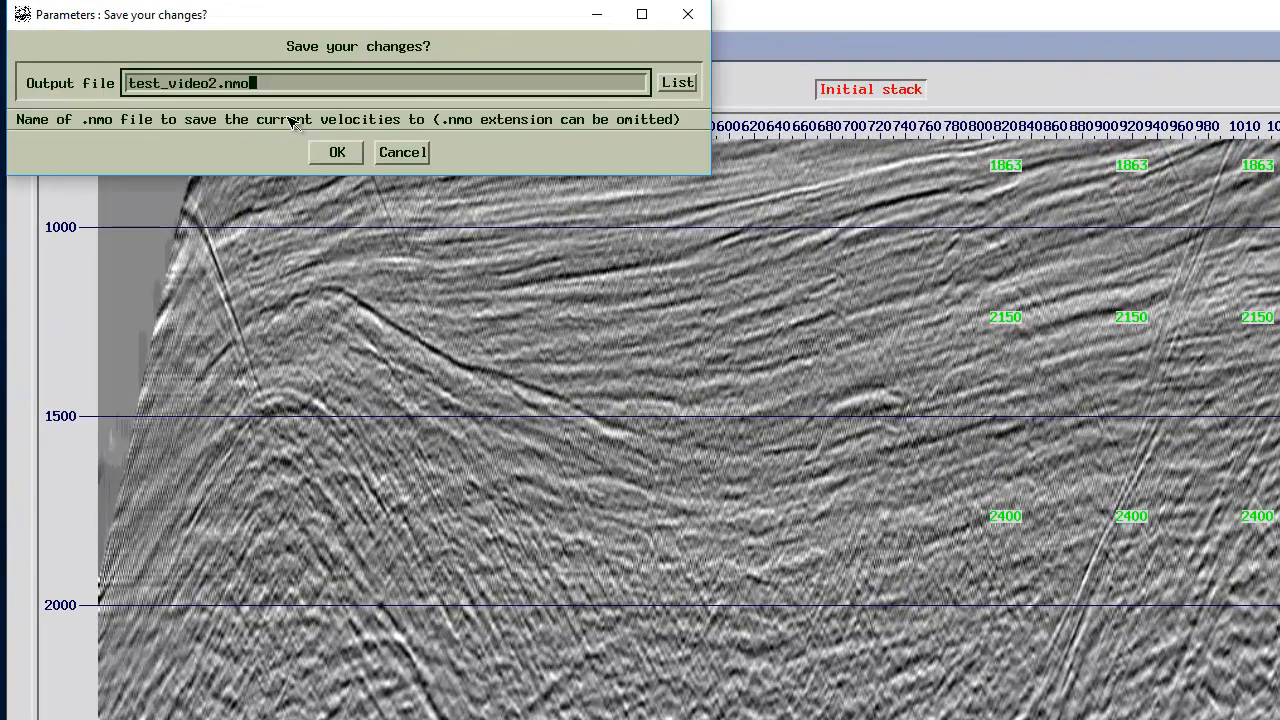
pyautogui.click(337, 158)
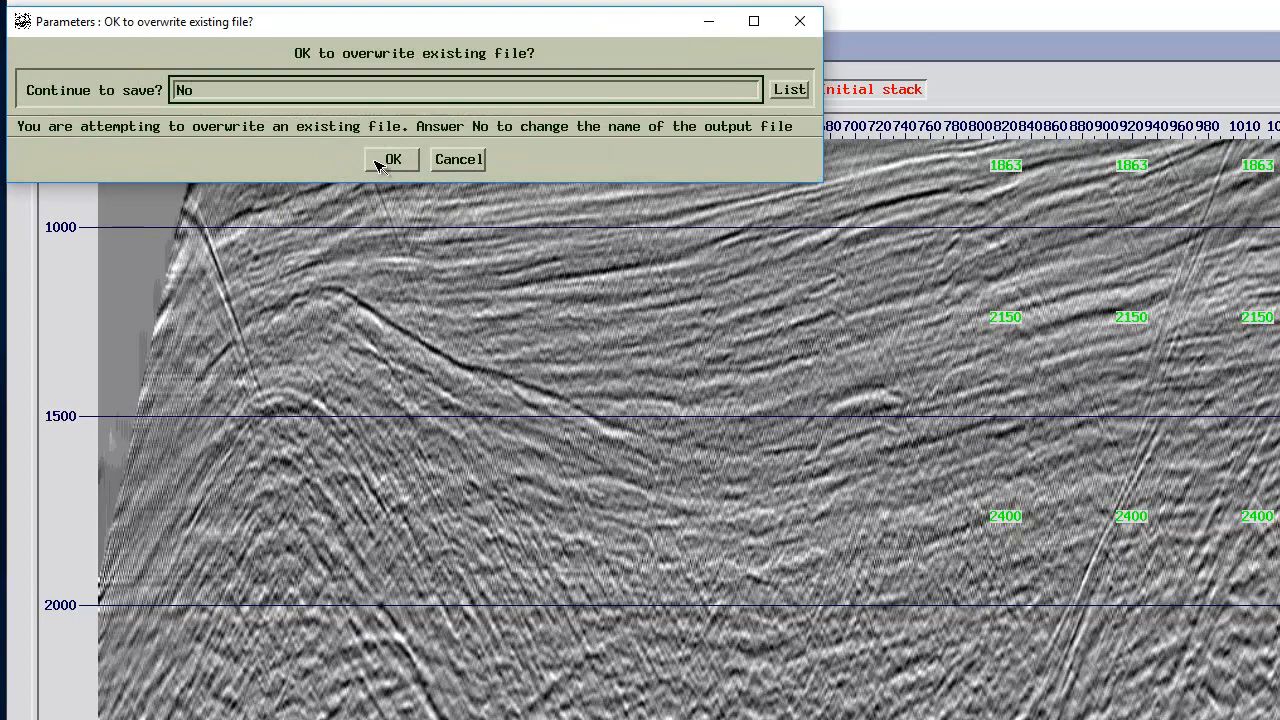
pyautogui.click(391, 161)
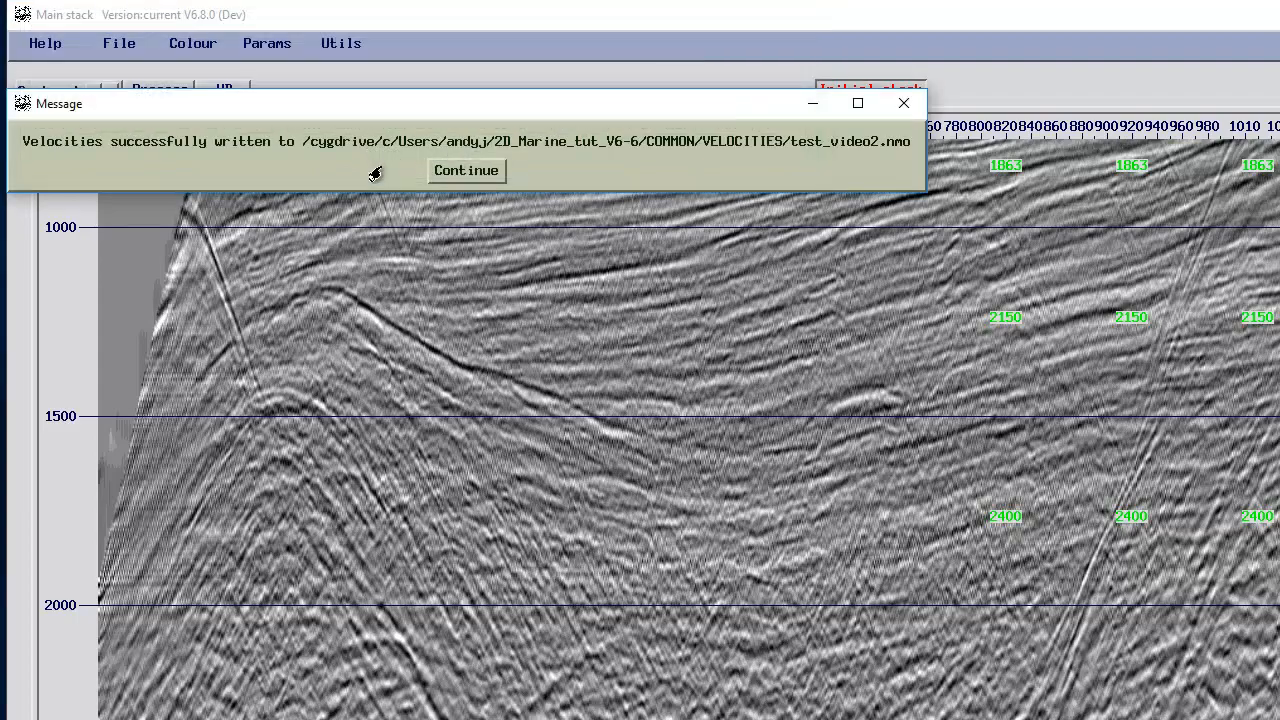
pyautogui.click(455, 178)
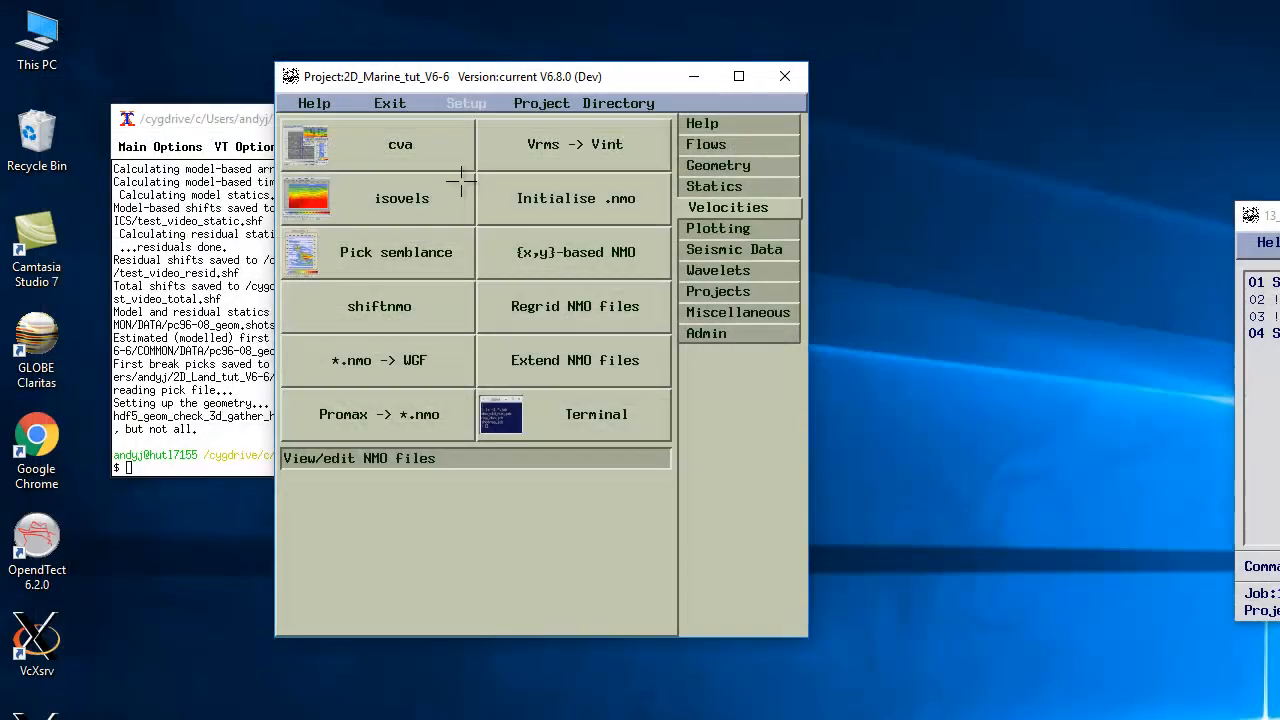
# Step: Review the support files recorded for GNS_job2.hdf5, checking for the velocity files derived in cva, and close the table
pyautogui.click(718, 250)
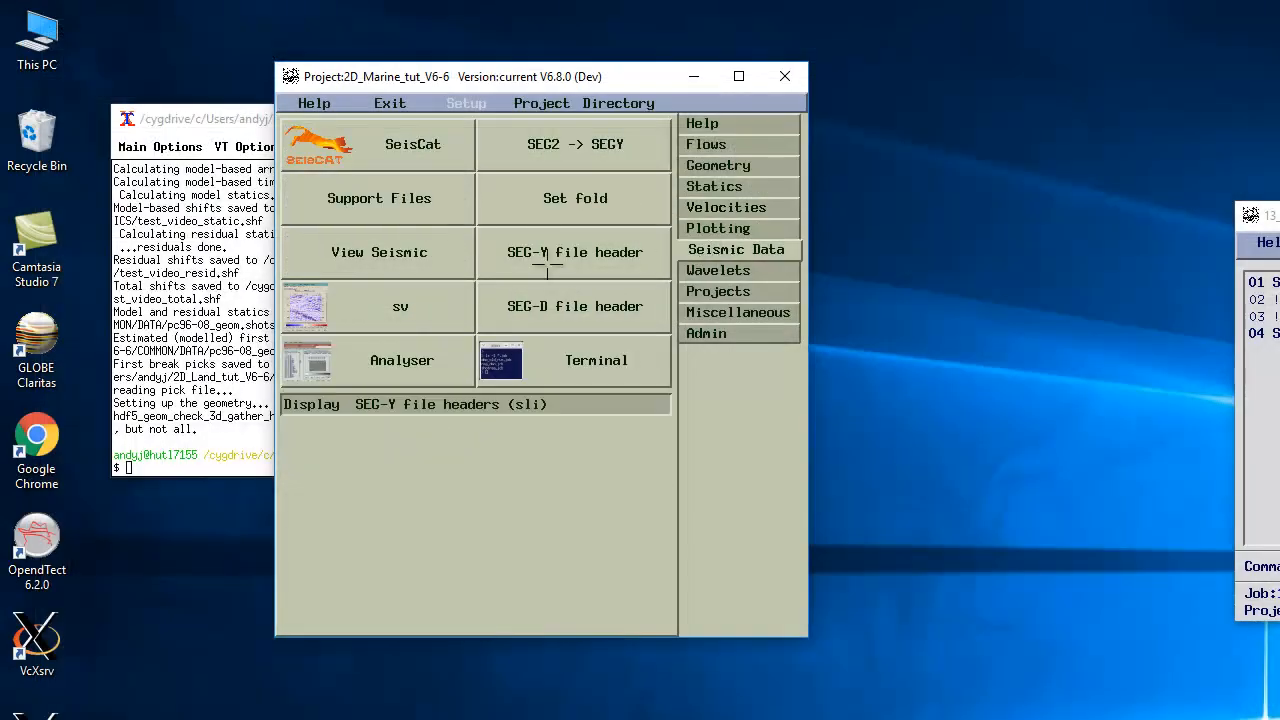
pyautogui.click(363, 198)
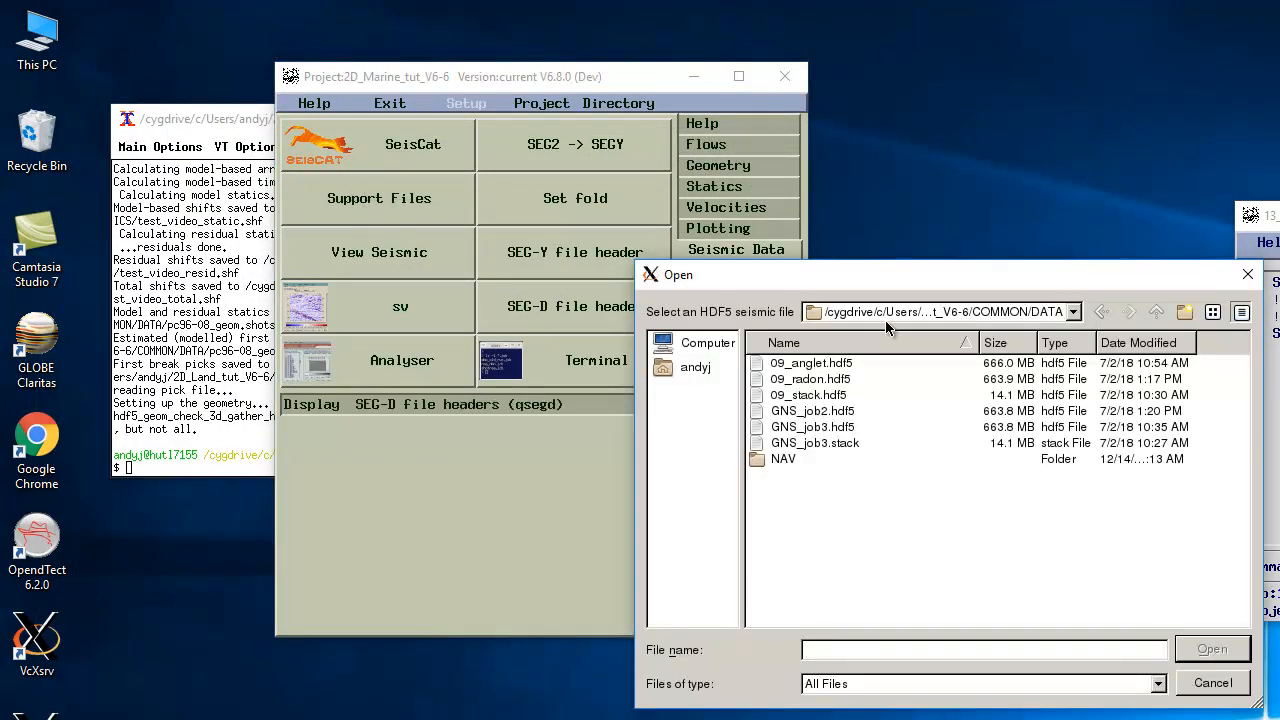
pyautogui.doubleClick(832, 411)
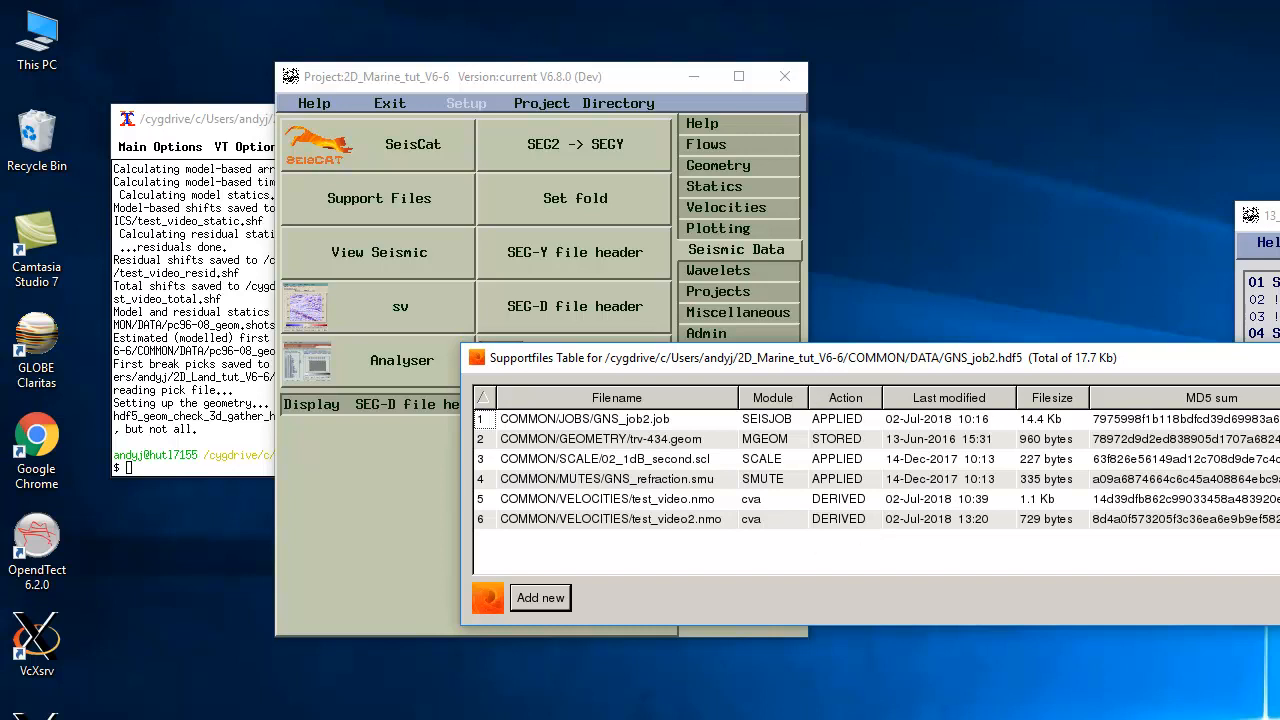
pyautogui.click(1279, 358)
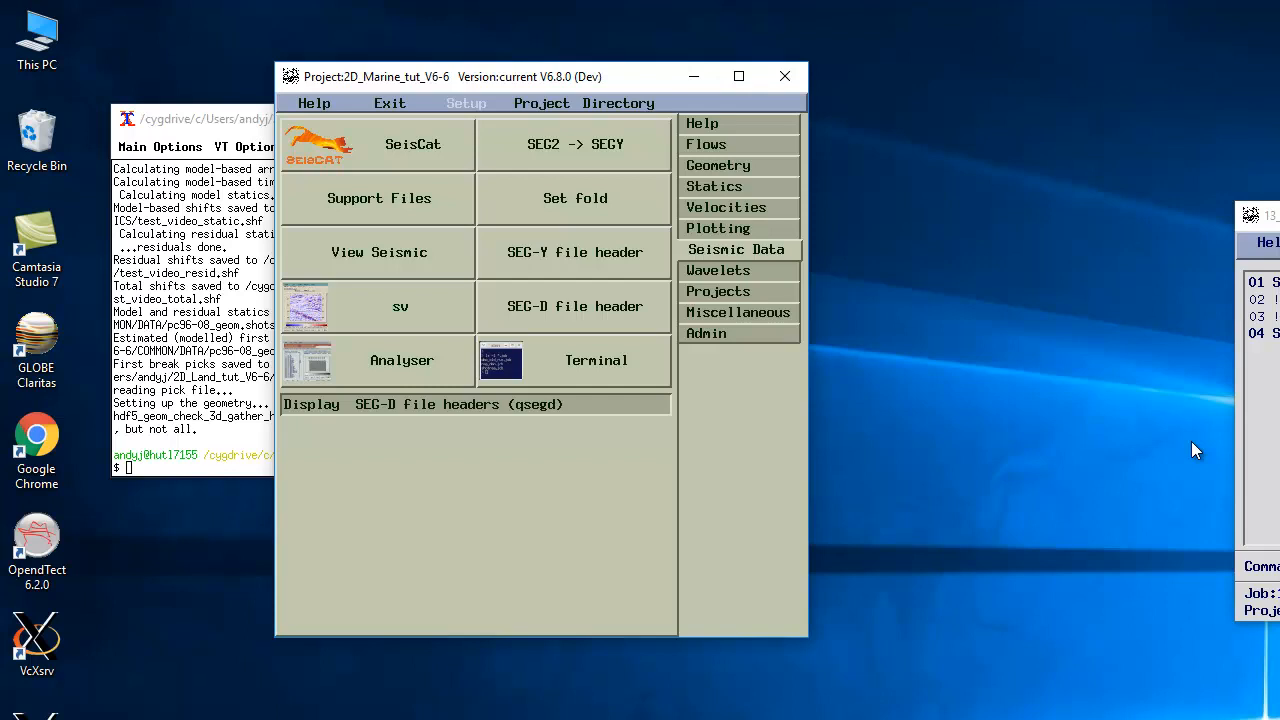
# Step: Create a new processing job named IMAGE_K2D and append the image_k2d module to it
pyautogui.click(706, 146)
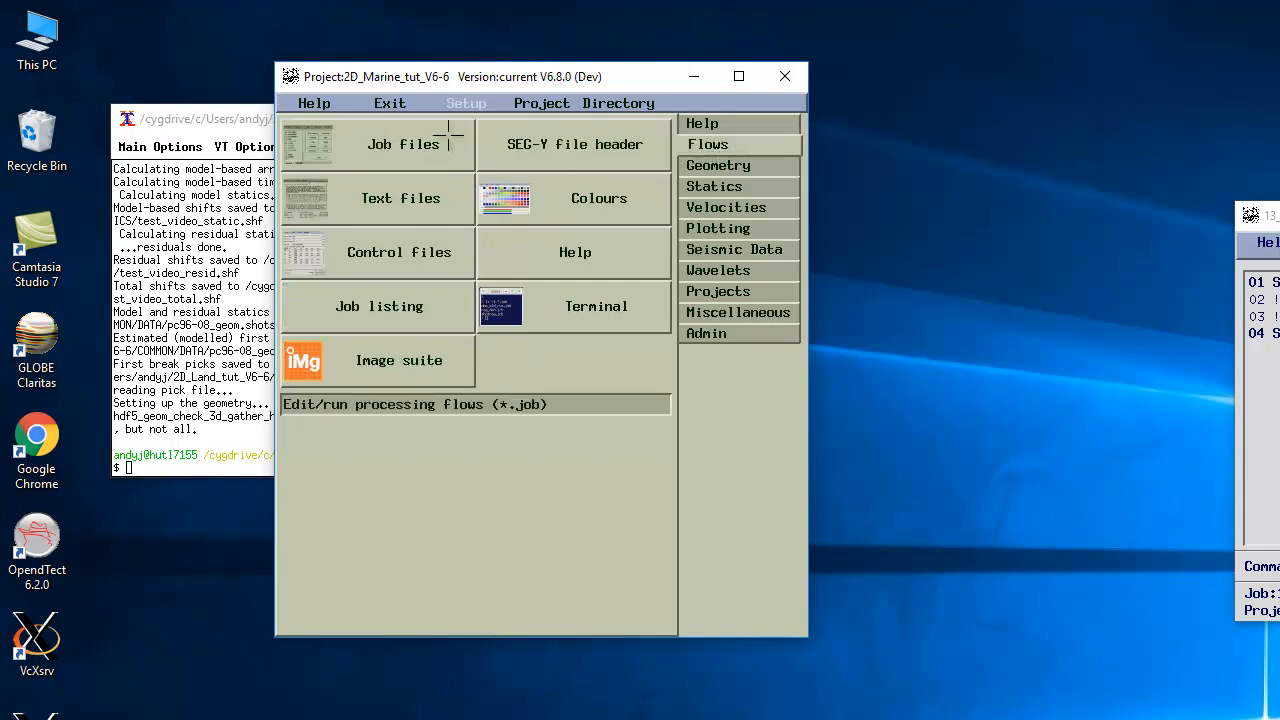
pyautogui.click(455, 140)
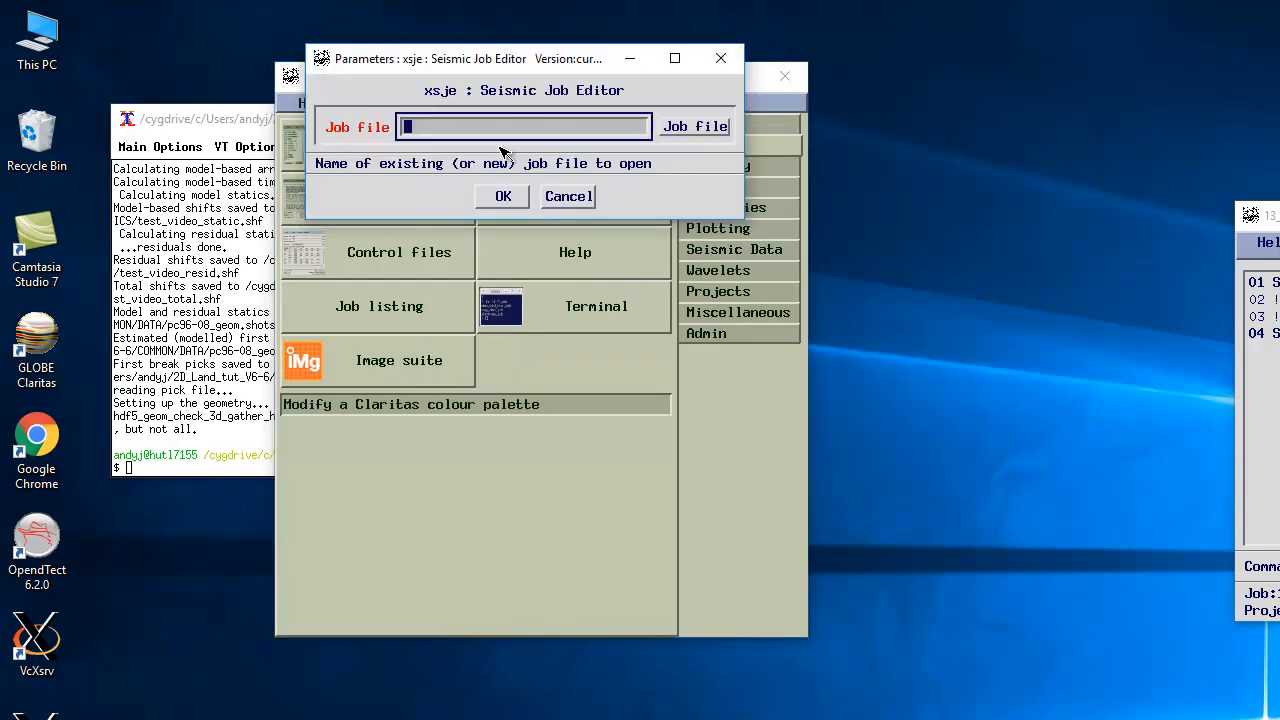
pyautogui.write('IMAGE_K2D')
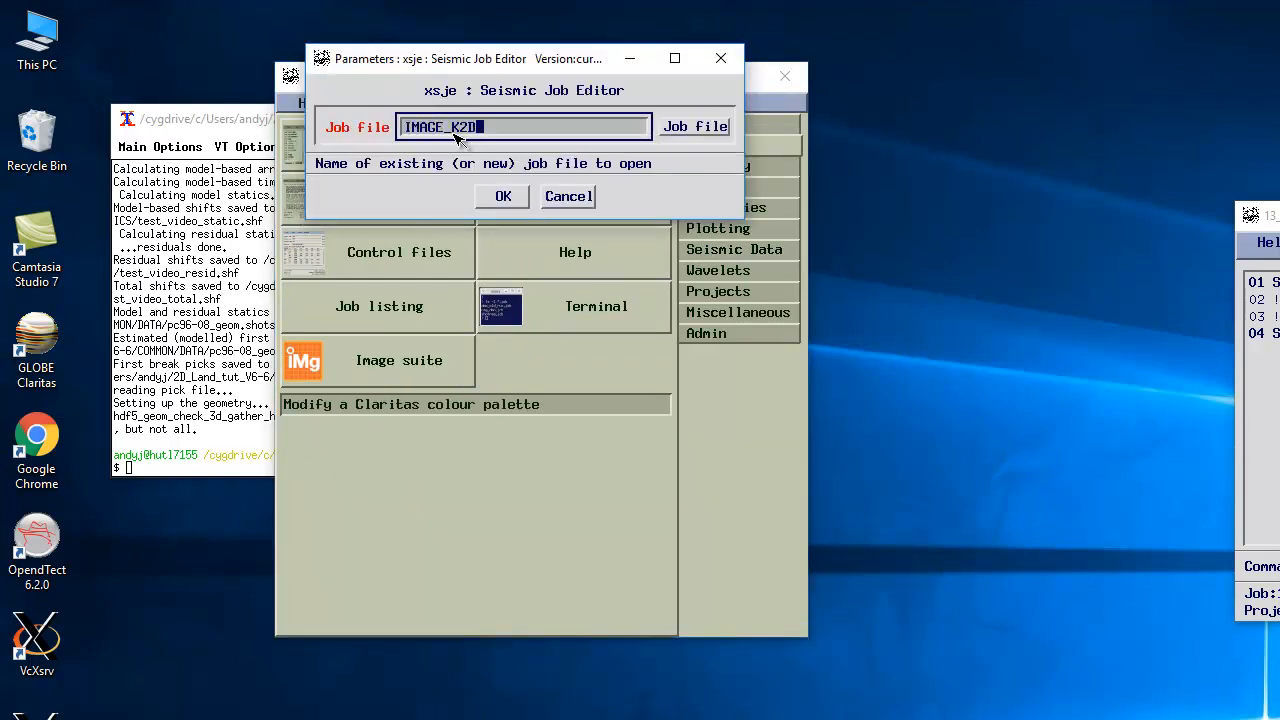
pyautogui.press('Return')
pyautogui.write('app image_')
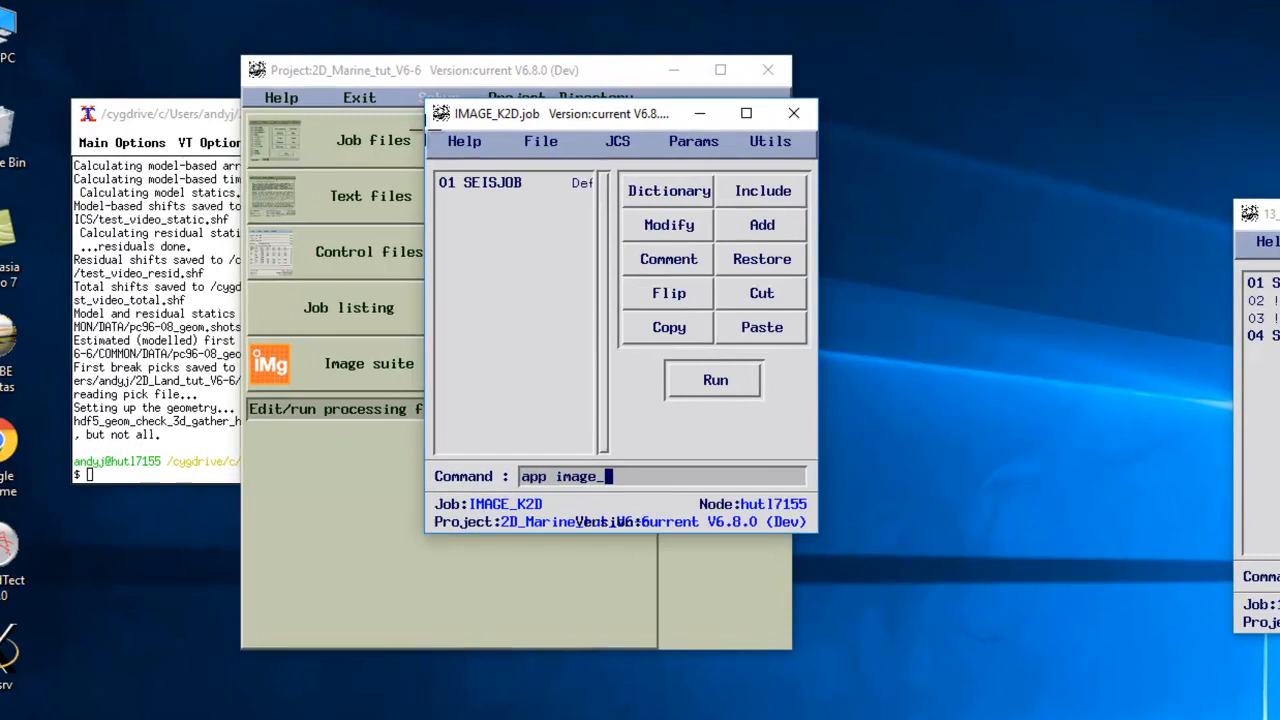
pyautogui.write('k2d')
pyautogui.press('Return')
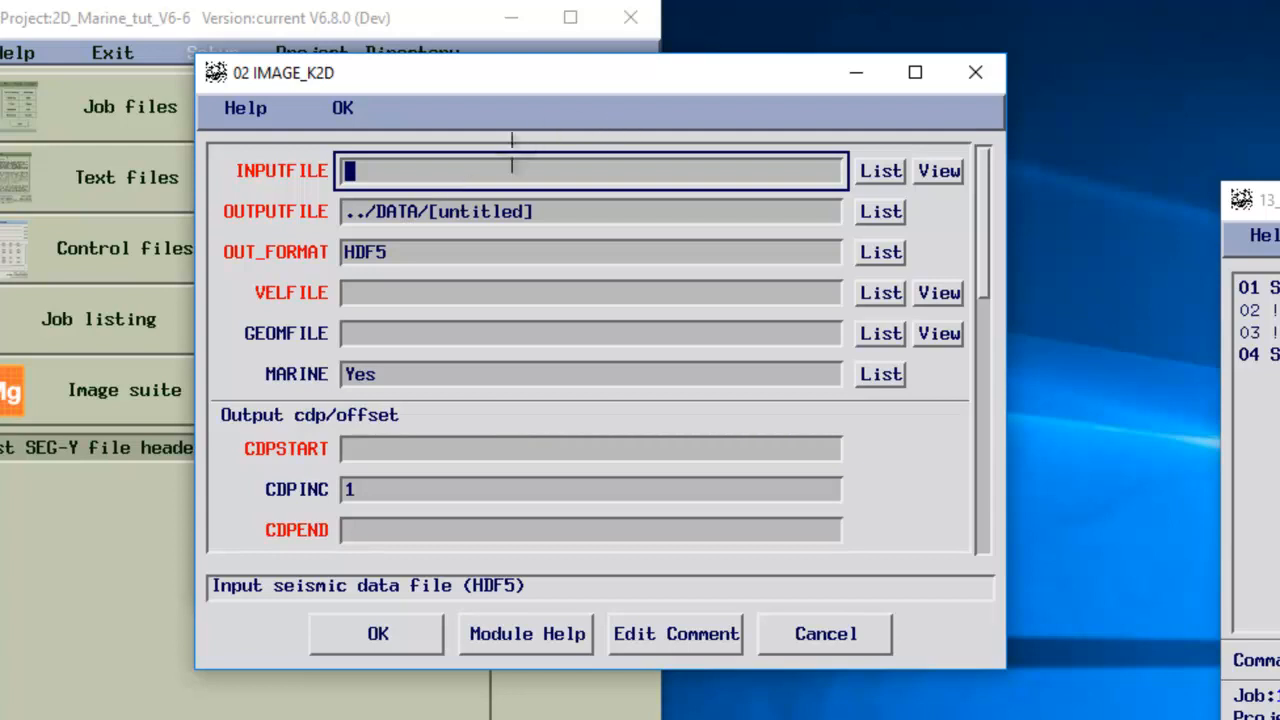
# Step: Set the migration's input file to 09_radon.hdf5 and its output file to ../DATA/test
pyautogui.click(873, 170)
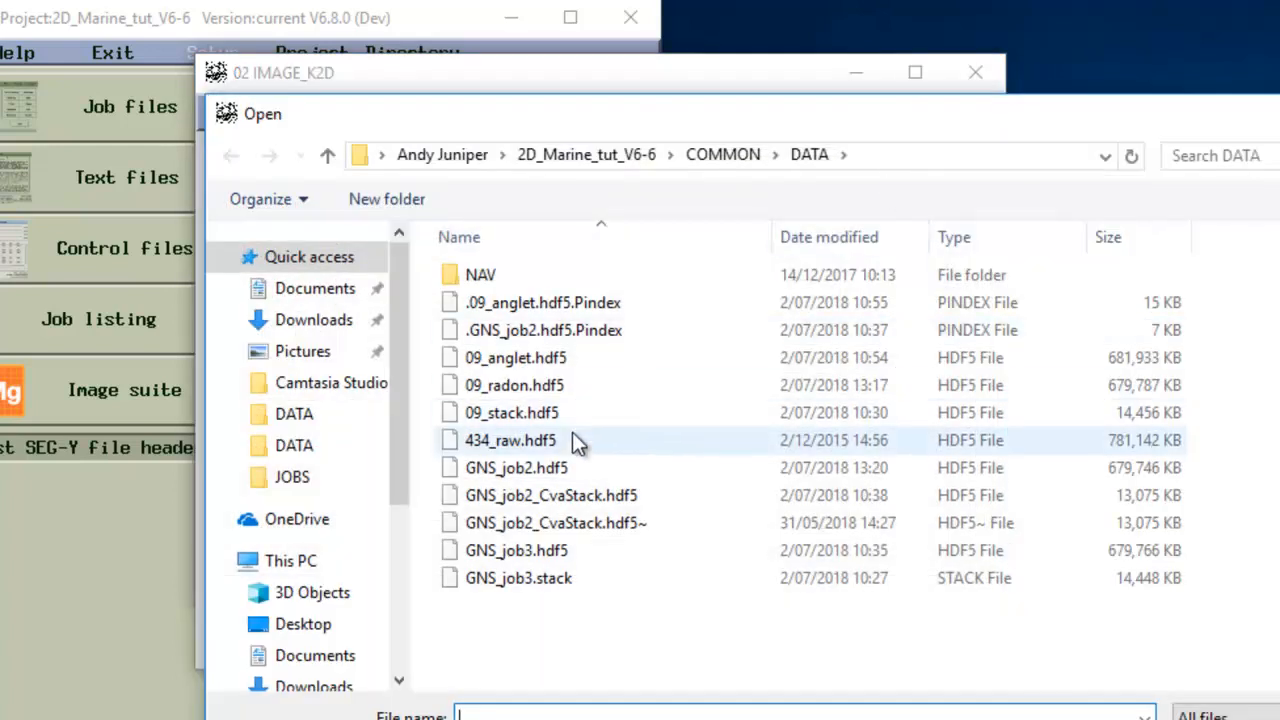
pyautogui.doubleClick(552, 382)
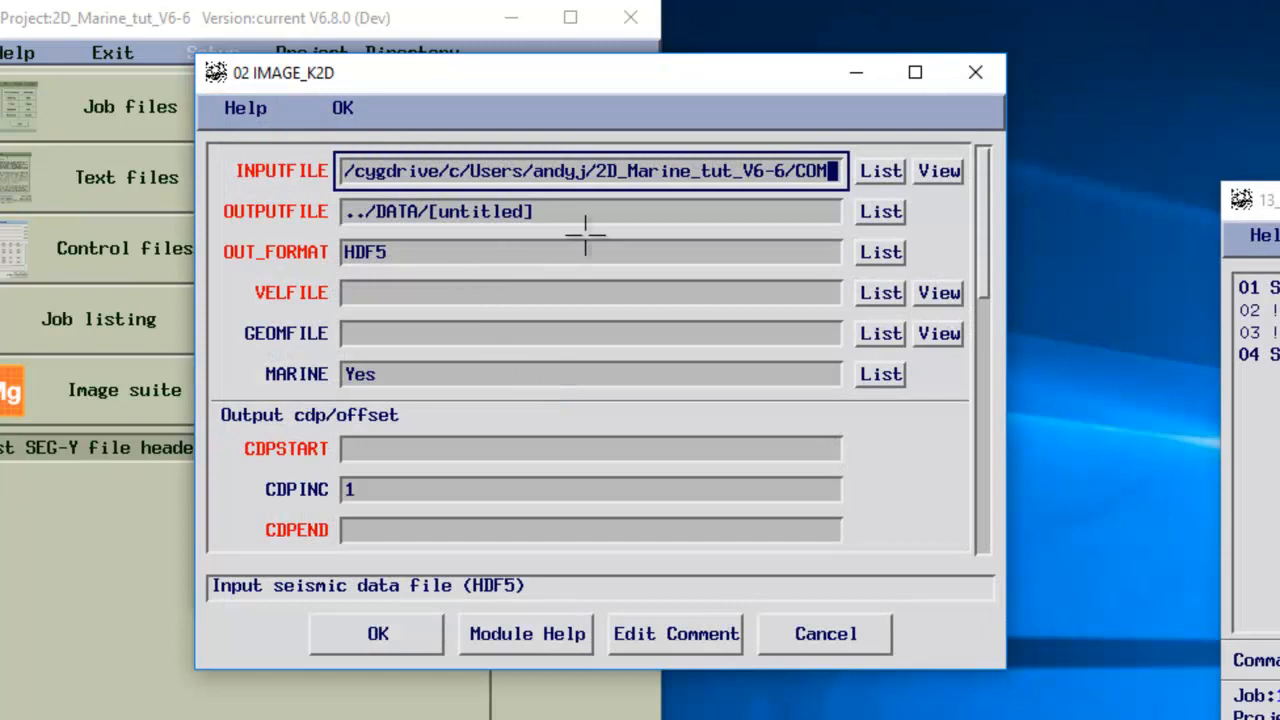
pyautogui.click(585, 213)
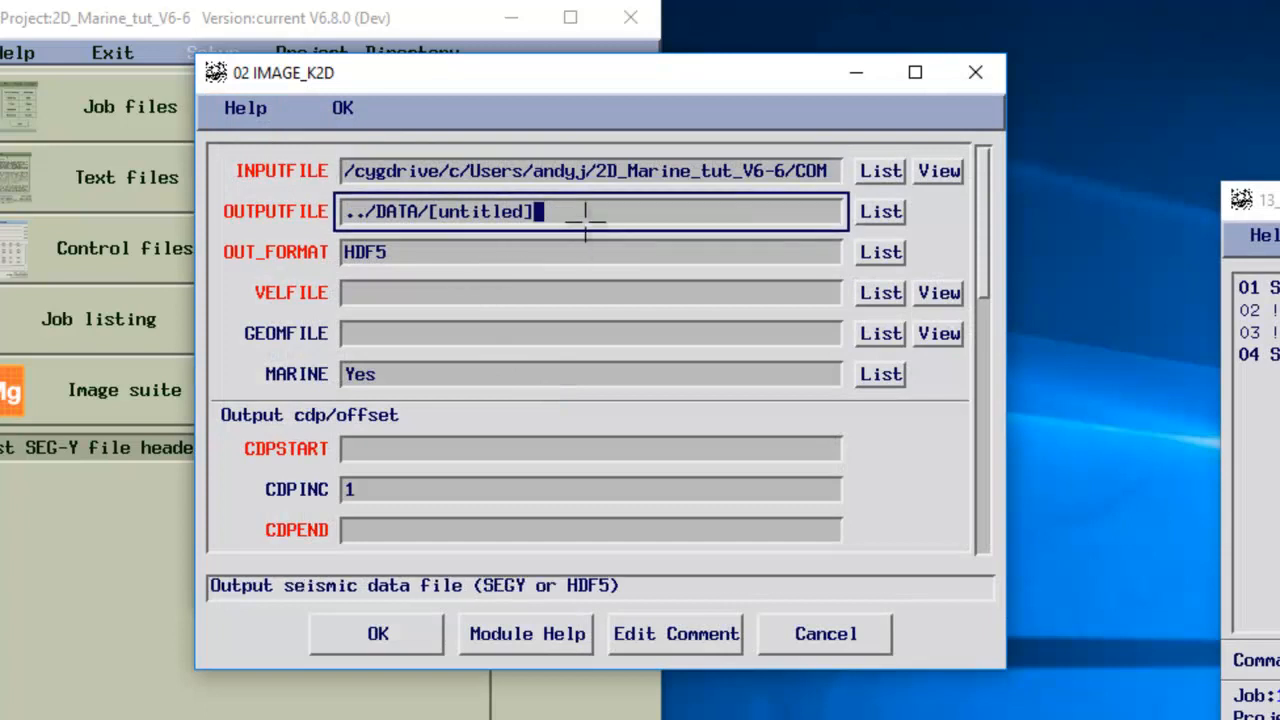
pyautogui.press('BackSpace')
pyautogui.press('BackSpace')
pyautogui.press('BackSpace')
pyautogui.press('BackSpace')
pyautogui.press('BackSpace')
pyautogui.press('BackSpace')
pyautogui.press('BackSpace')
pyautogui.press('BackSpace')
pyautogui.press('BackSpace')
pyautogui.press('BackSpace')
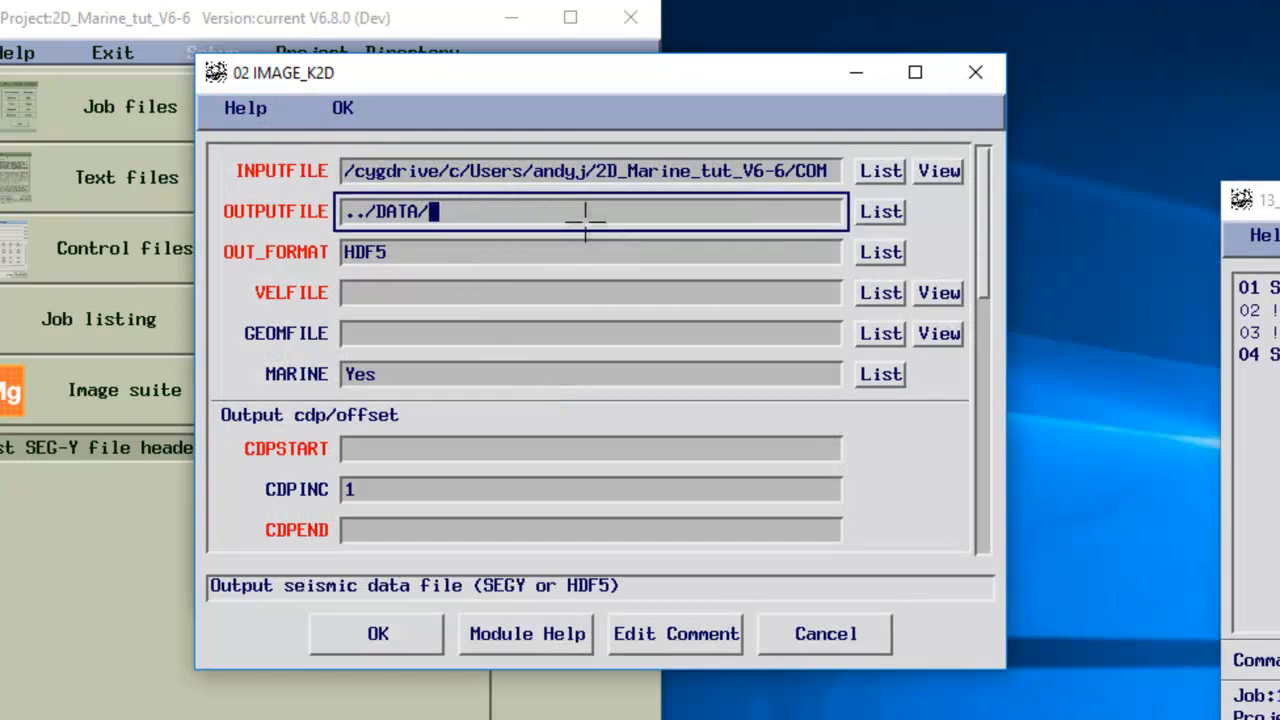
pyautogui.write('test')
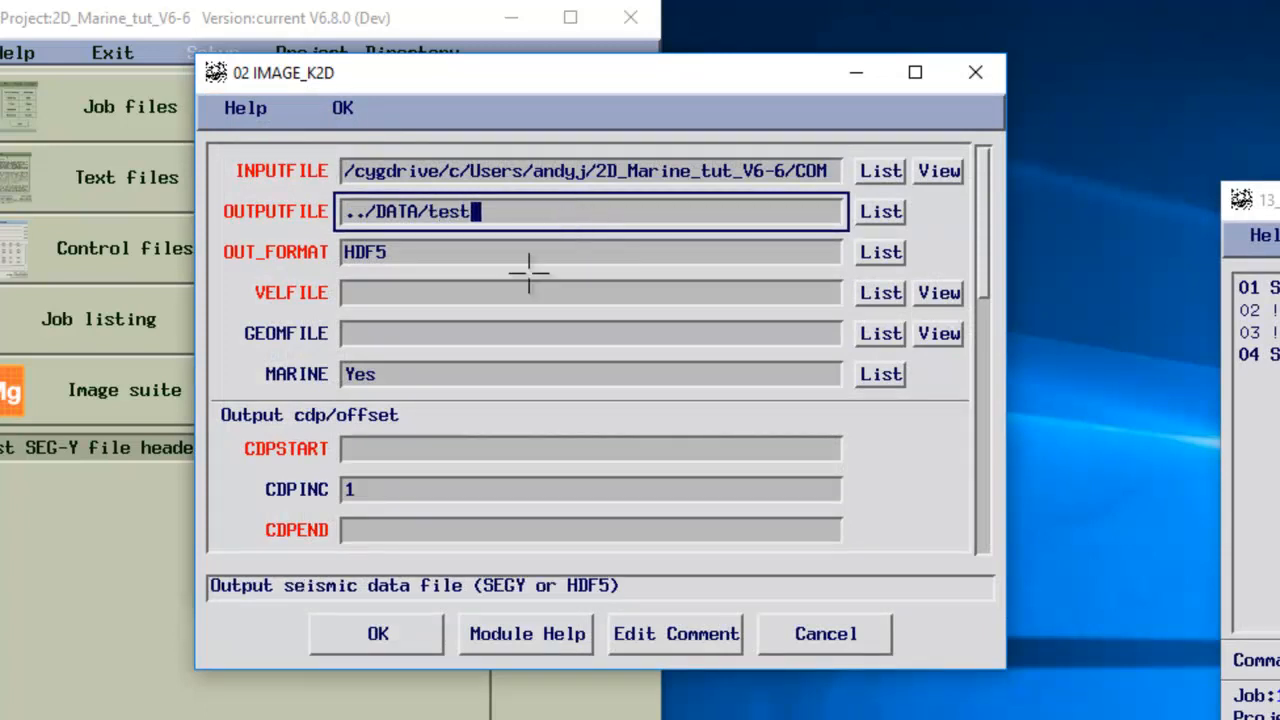
# Step: Set the velocity file to test and go over the geometry file and marine geometry options
pyautogui.click(506, 293)
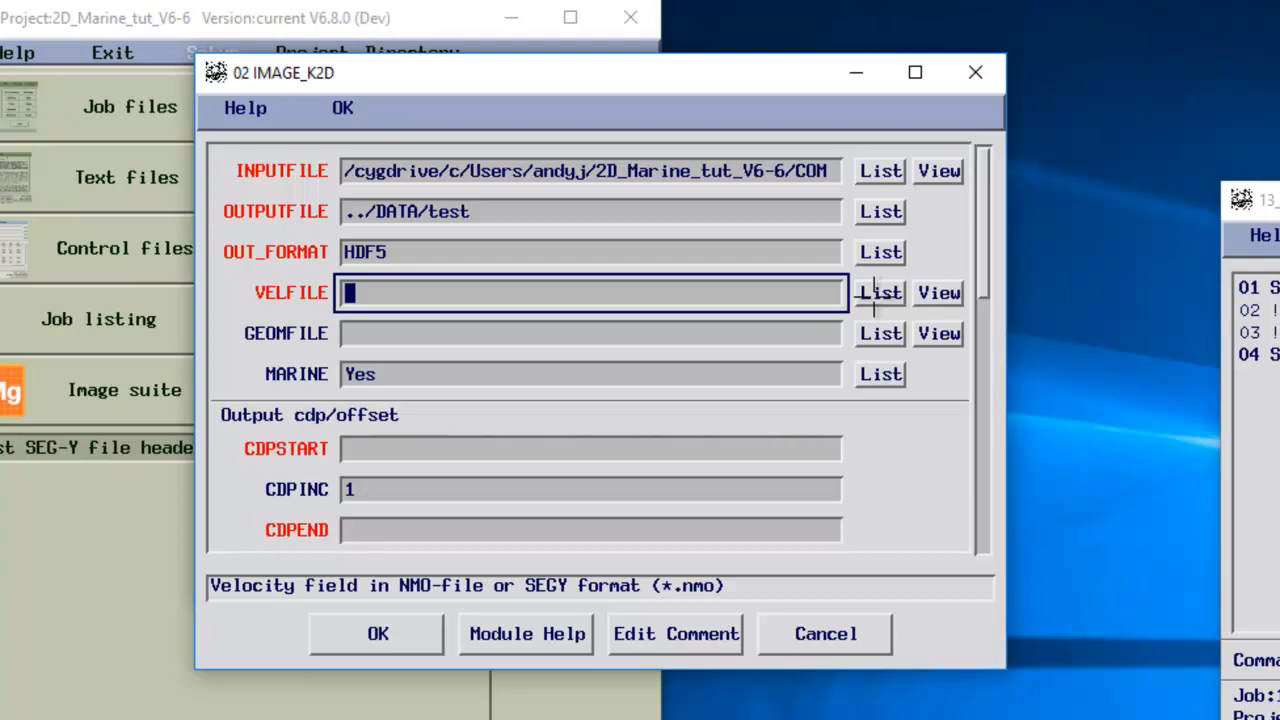
pyautogui.write('test')
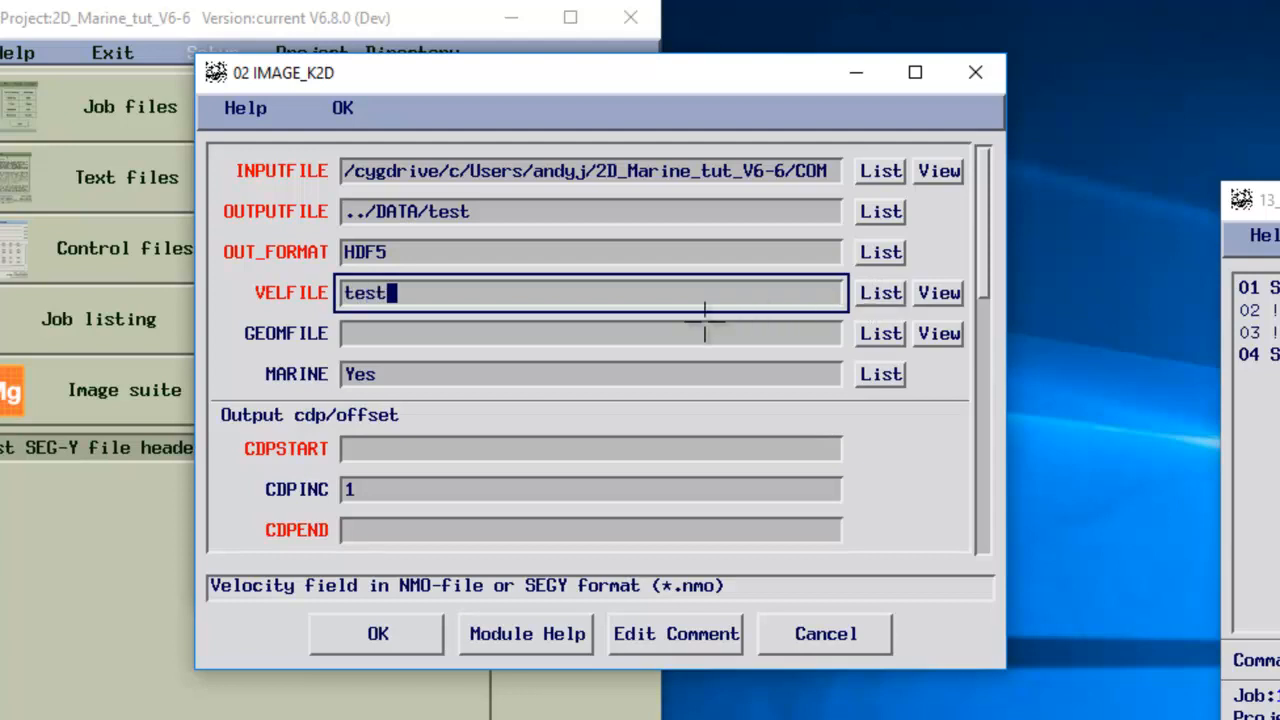
pyautogui.click(440, 333)
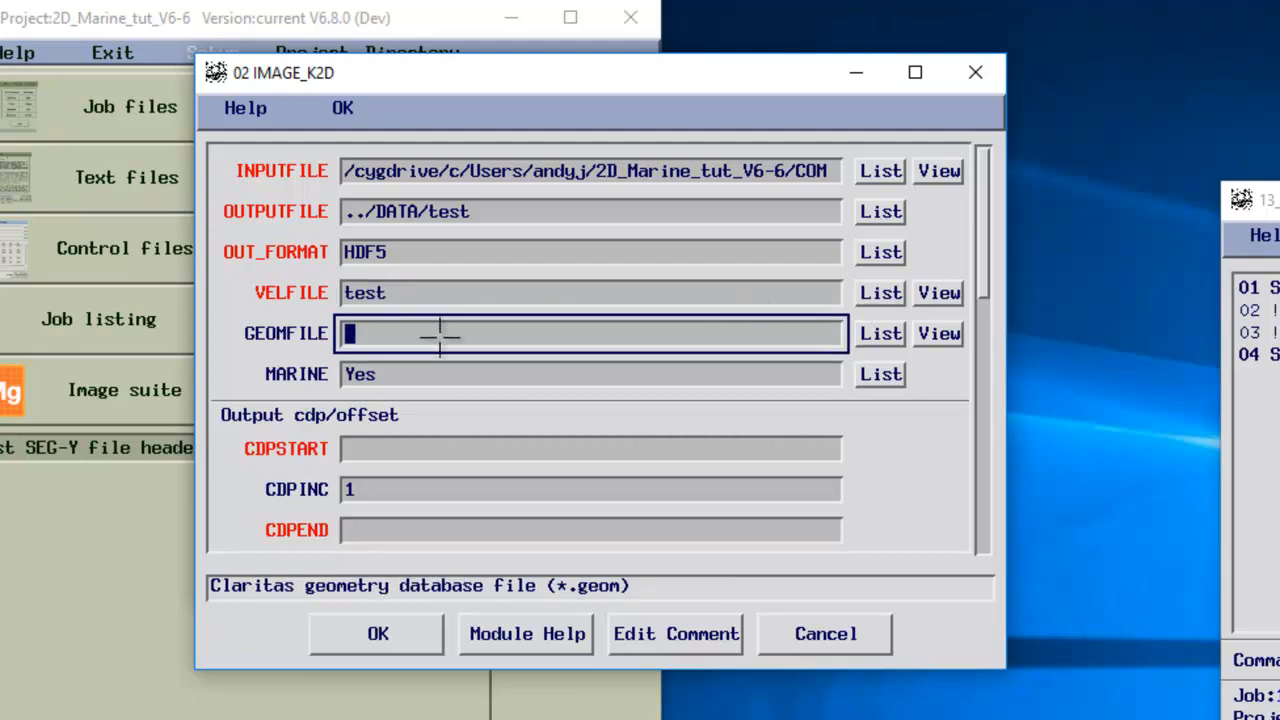
pyautogui.click(424, 373)
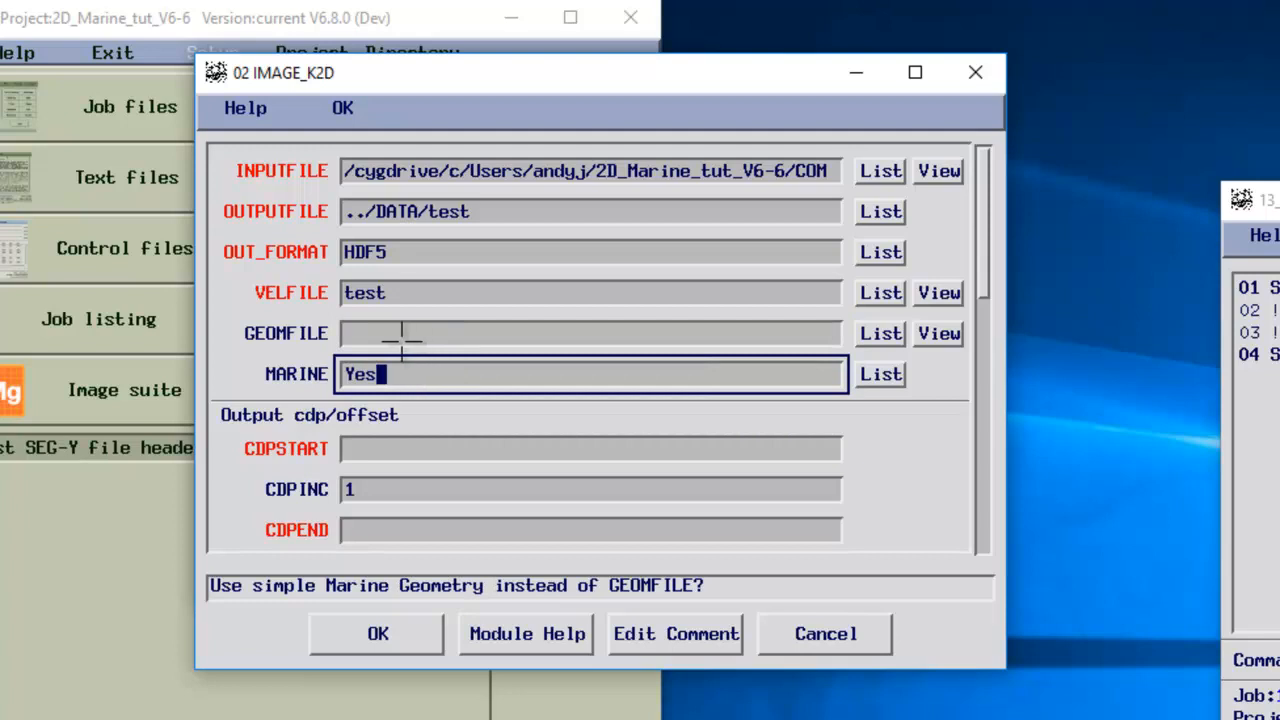
pyautogui.click(399, 337)
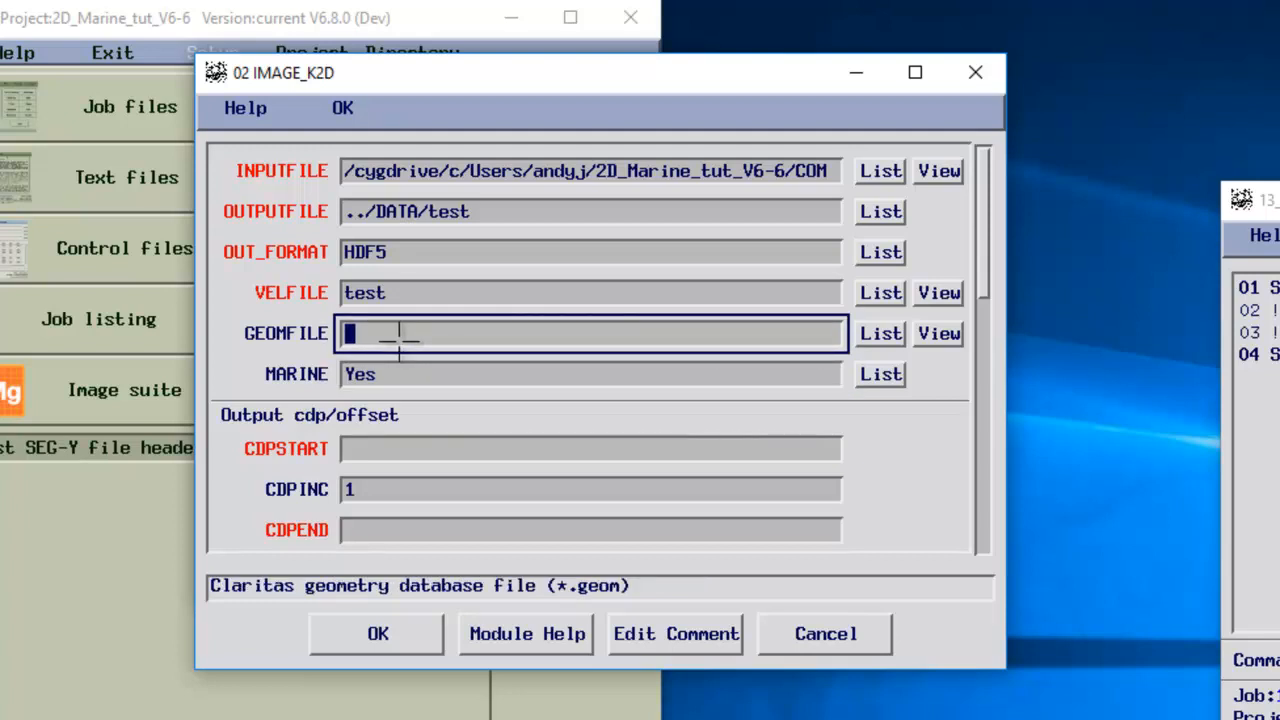
# Step: Set the output CDP range to start at 1 and end at 1000
pyautogui.click(364, 447)
pyautogui.write('1')
pyautogui.click(362, 527)
pyautogui.write('1000')
# Step: Go over the output offset parameters and set the distance between CDPs to 12.5 m
pyautogui.press('Tab')
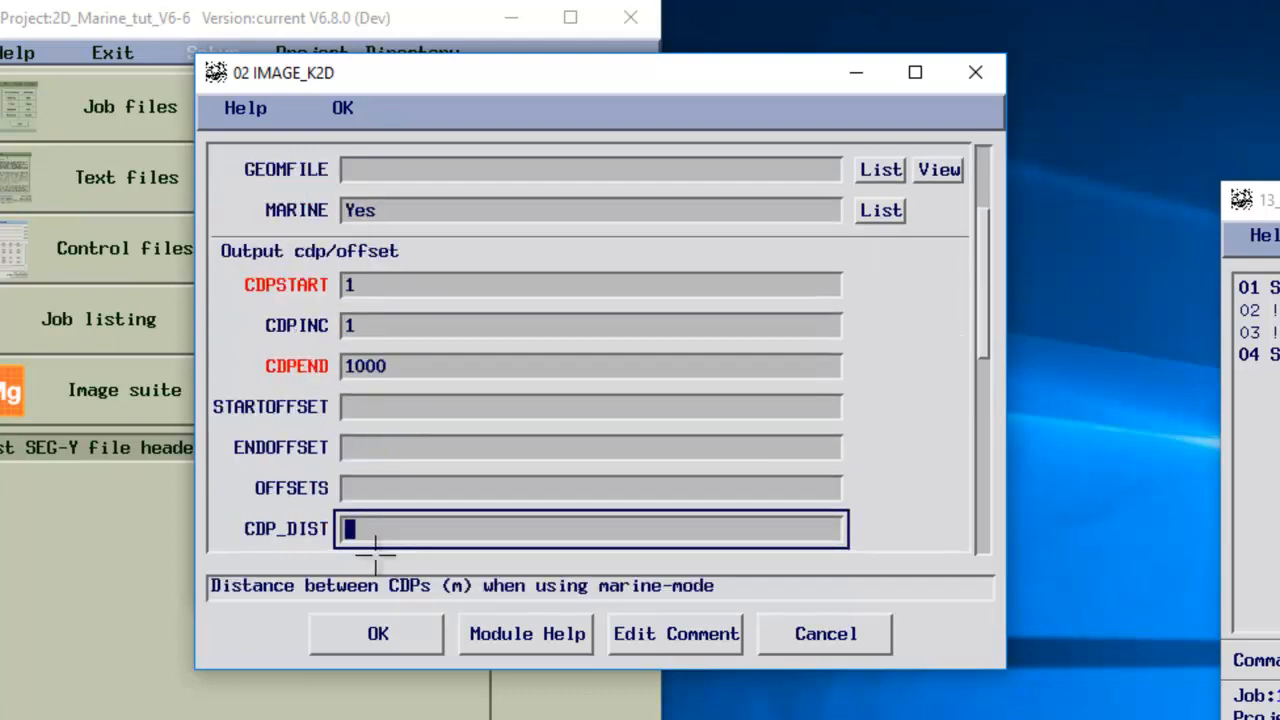
pyautogui.press('Tab')
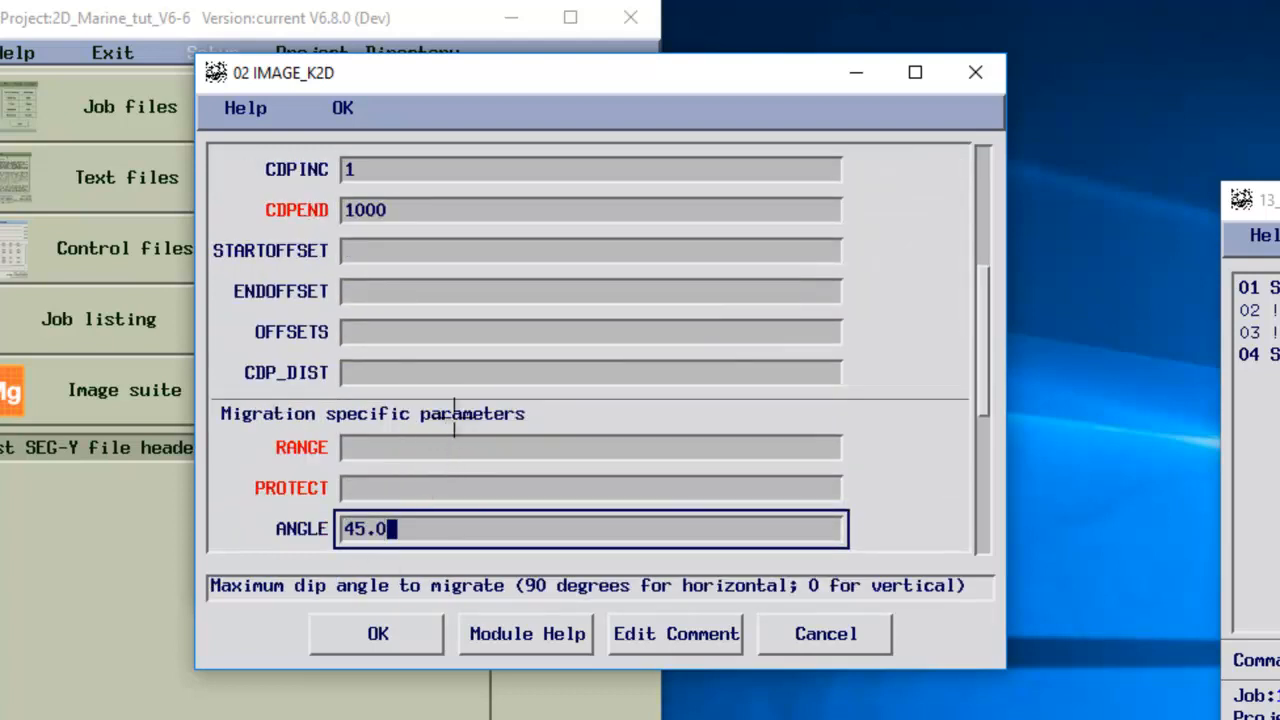
pyautogui.hotkey('shift', 'Tab')
pyautogui.hotkey('shift', 'Tab')
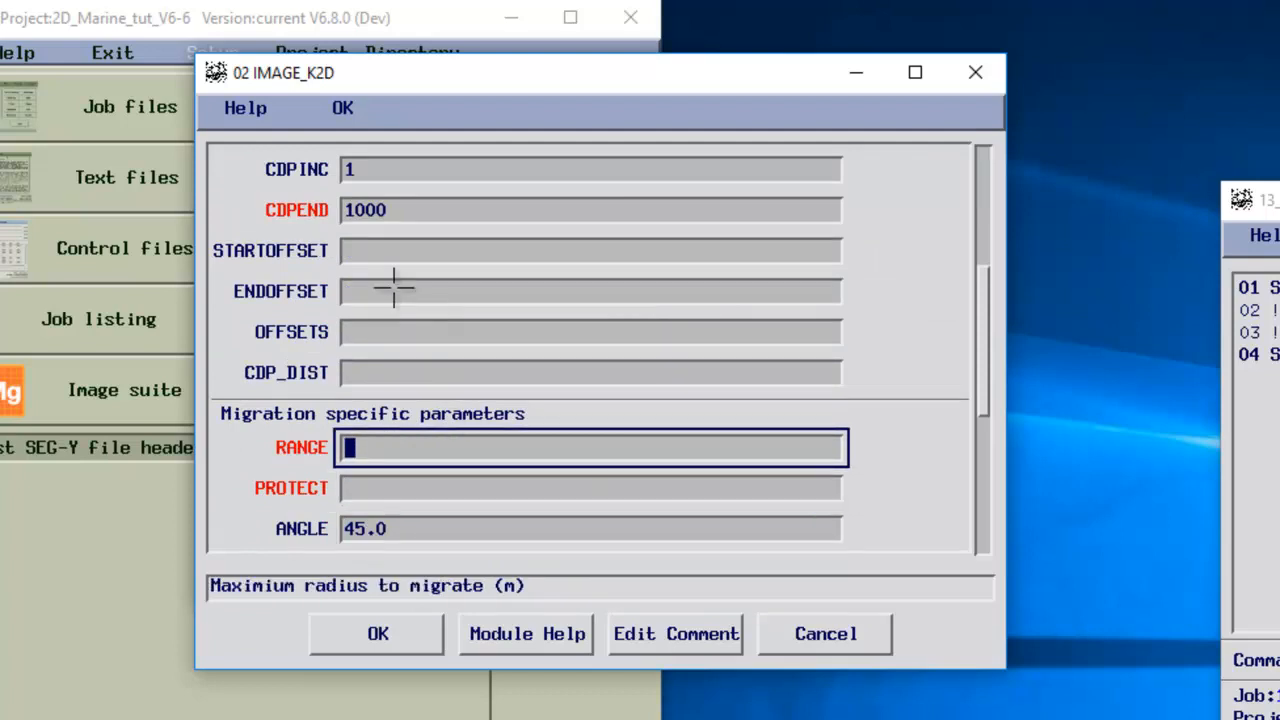
pyautogui.click(358, 251)
pyautogui.click(364, 293)
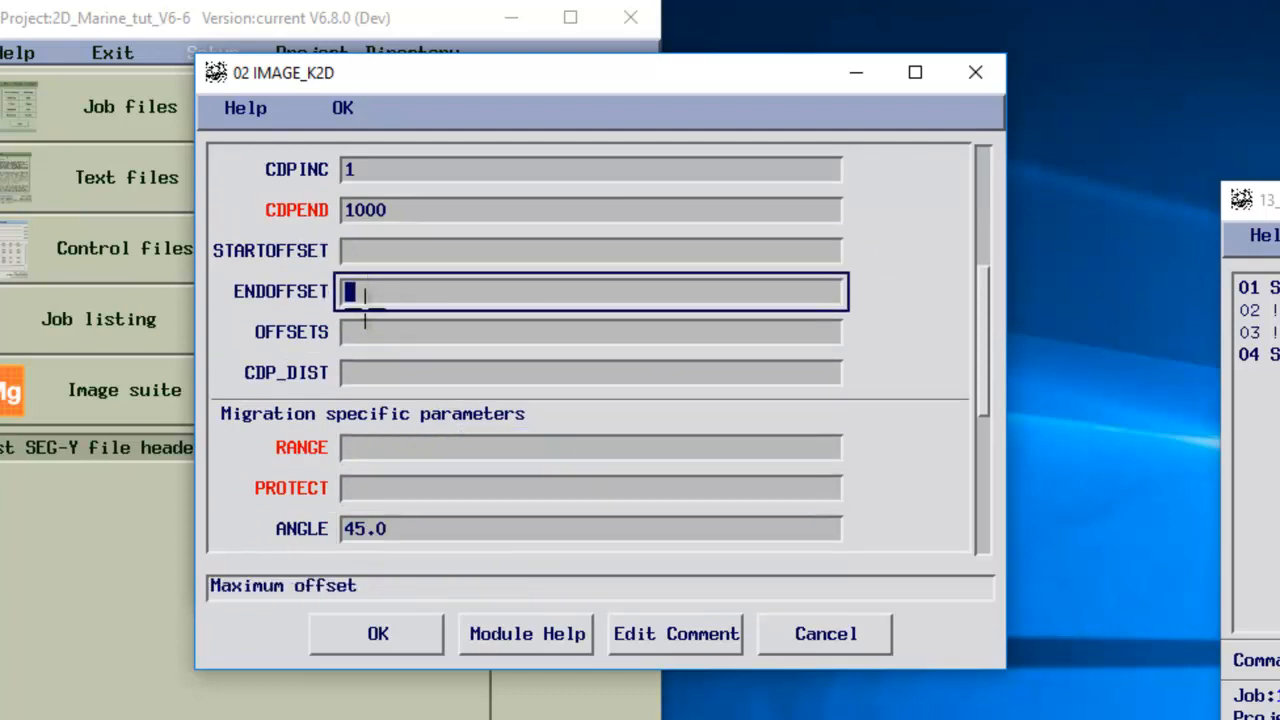
pyautogui.click(371, 245)
pyautogui.click(365, 290)
pyautogui.click(358, 336)
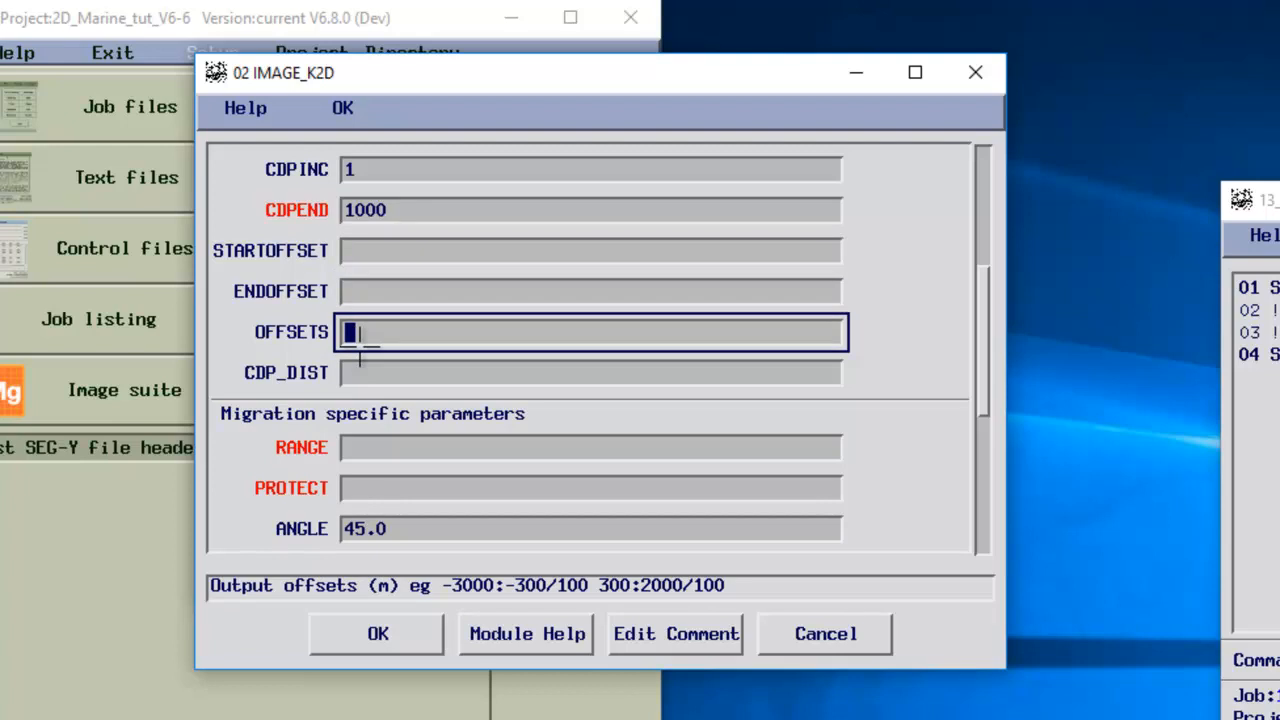
pyautogui.click(364, 374)
pyautogui.write('12.5')
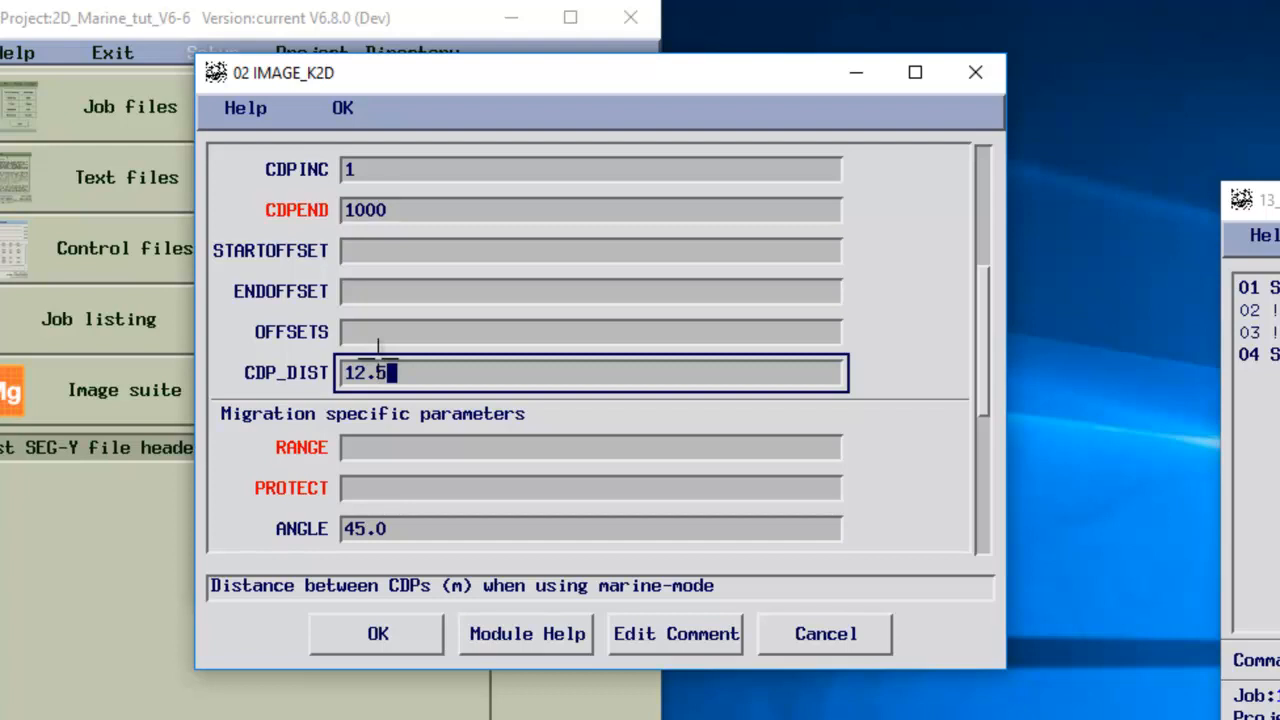
# Step: Set the maximum migration radius to 2000 m and the near-surface protect radius to 100 m
pyautogui.click(360, 445)
pyautogui.click(507, 487)
pyautogui.scroll(-7, 507, 488)
pyautogui.scroll(7, 520, 506)
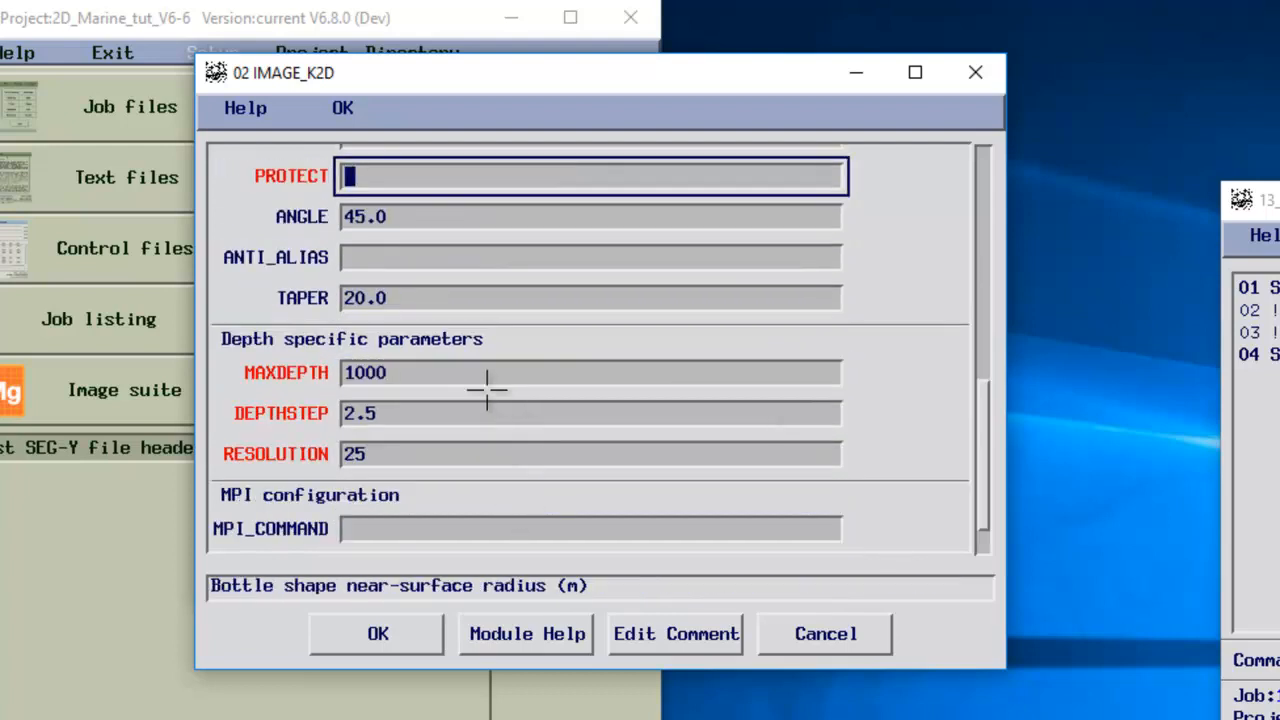
pyautogui.scroll(2, 487, 390)
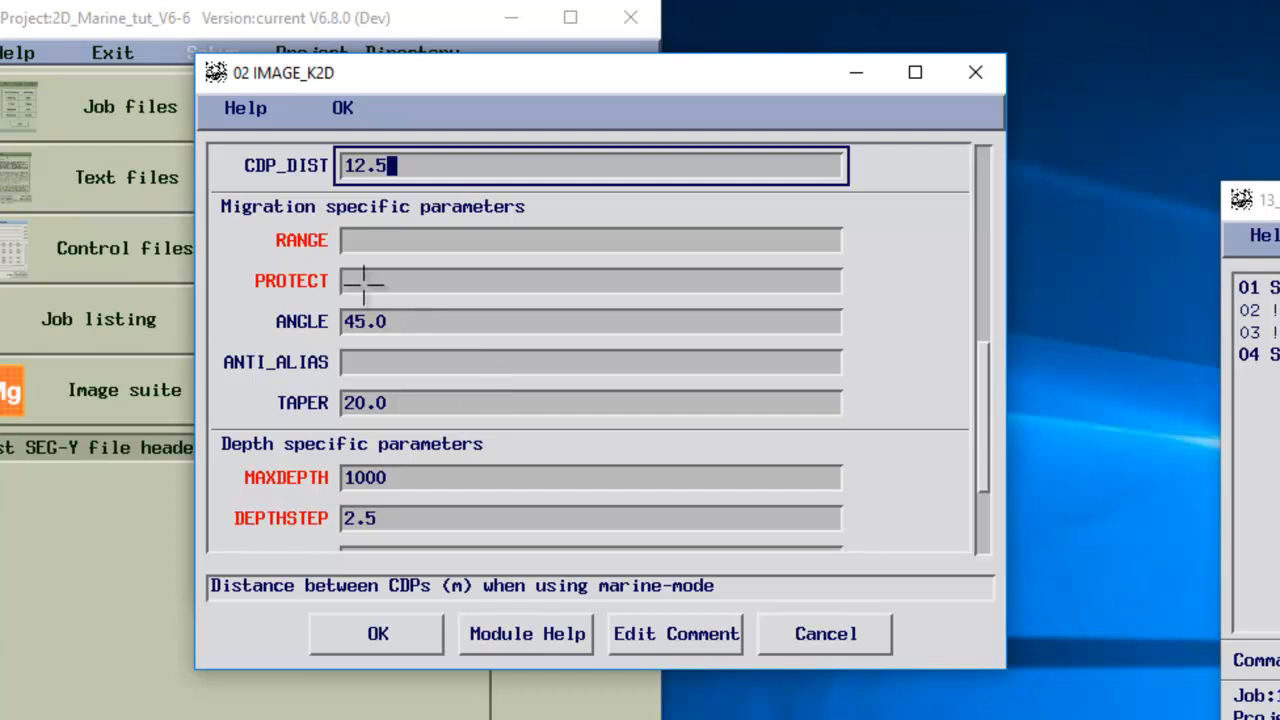
pyautogui.click(372, 240)
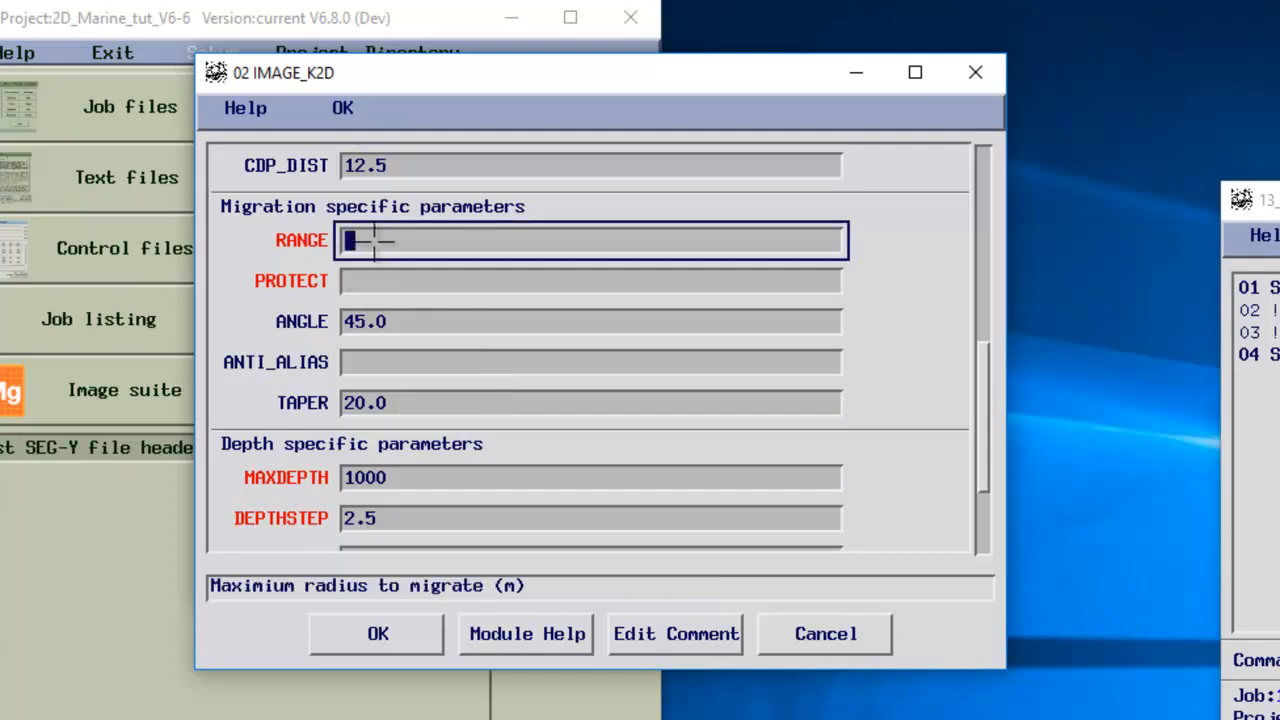
pyautogui.write('2000')
pyautogui.click(371, 281)
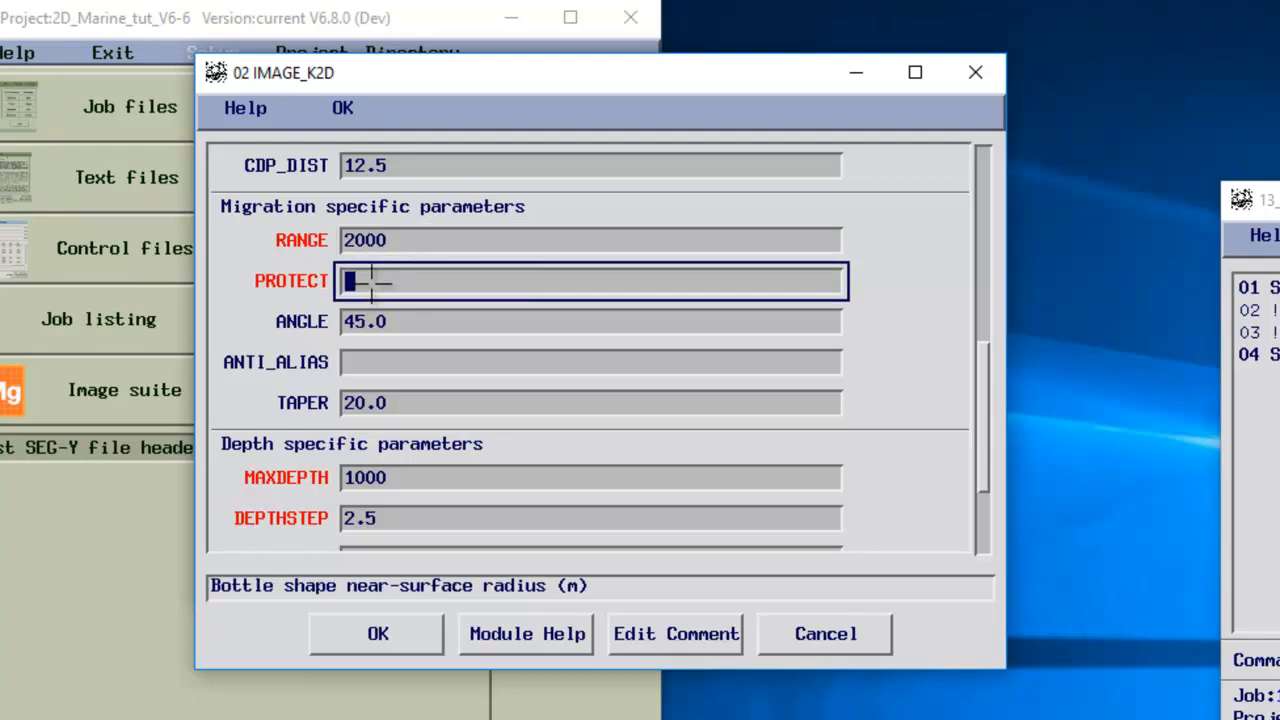
pyautogui.write('100')
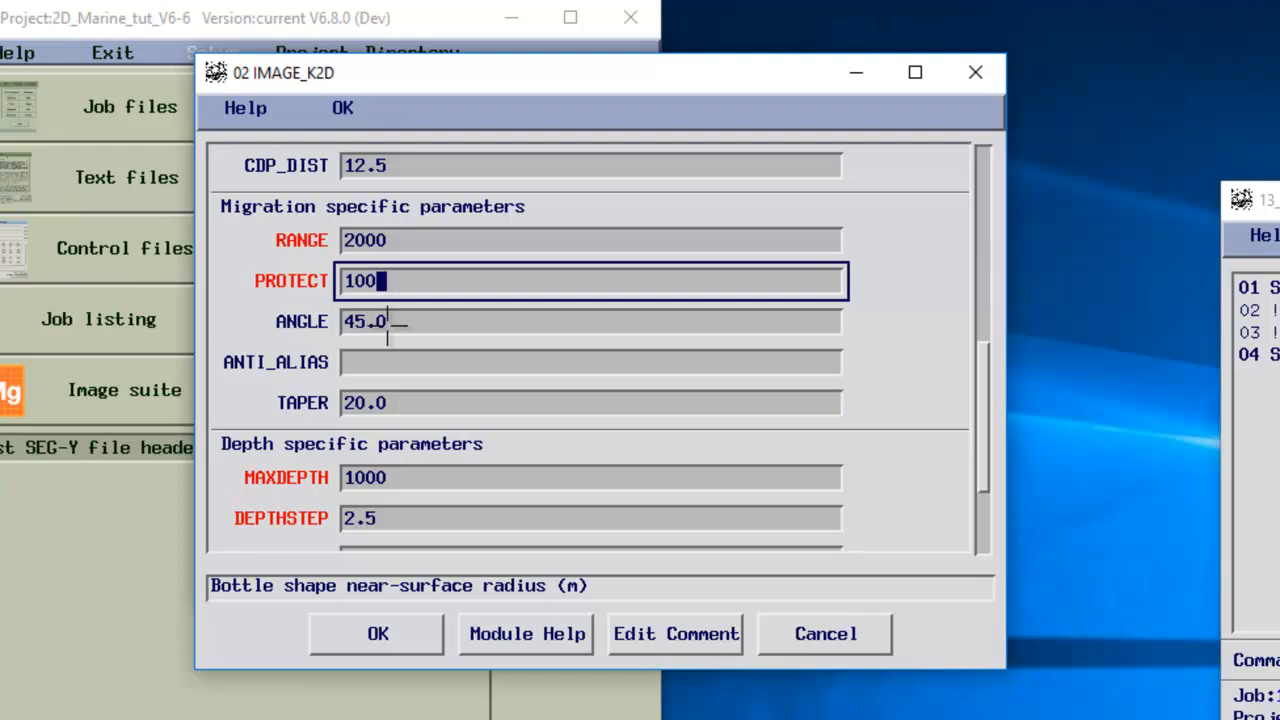
# Step: Go over the maximum dip angle and set the anti-aliasing filter strength to 0.0
pyautogui.click(401, 315)
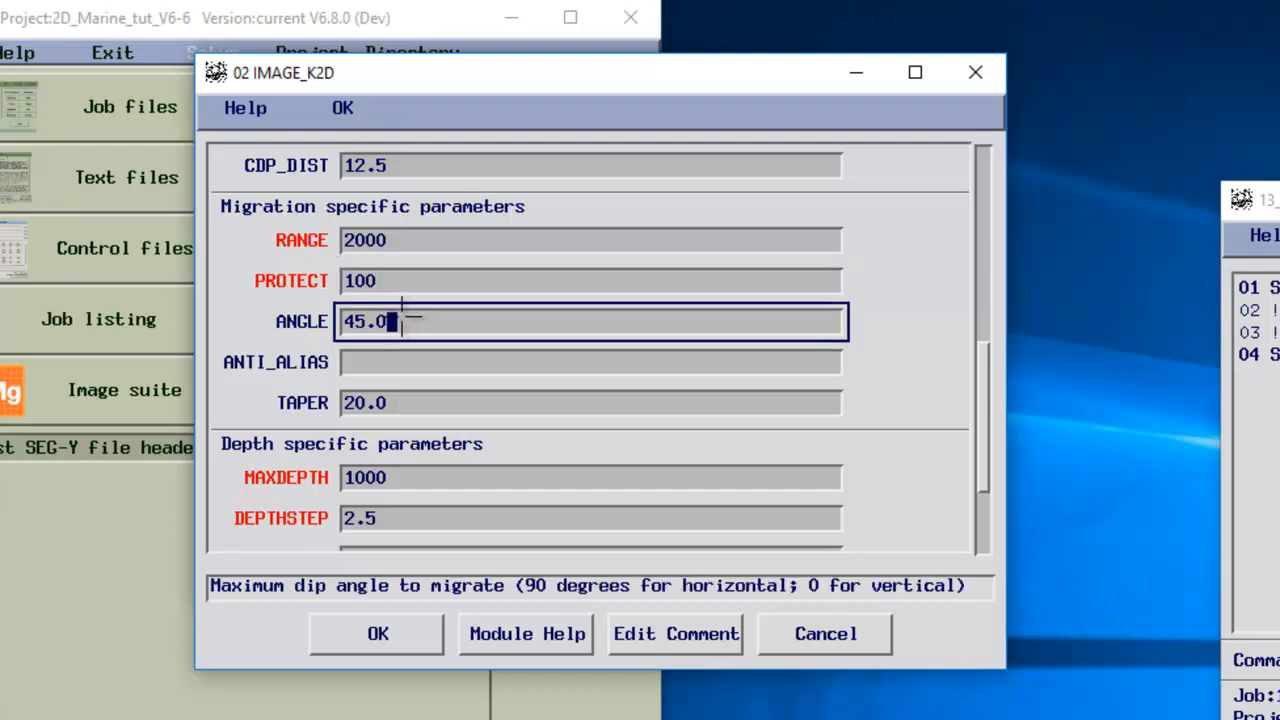
pyautogui.click(370, 370)
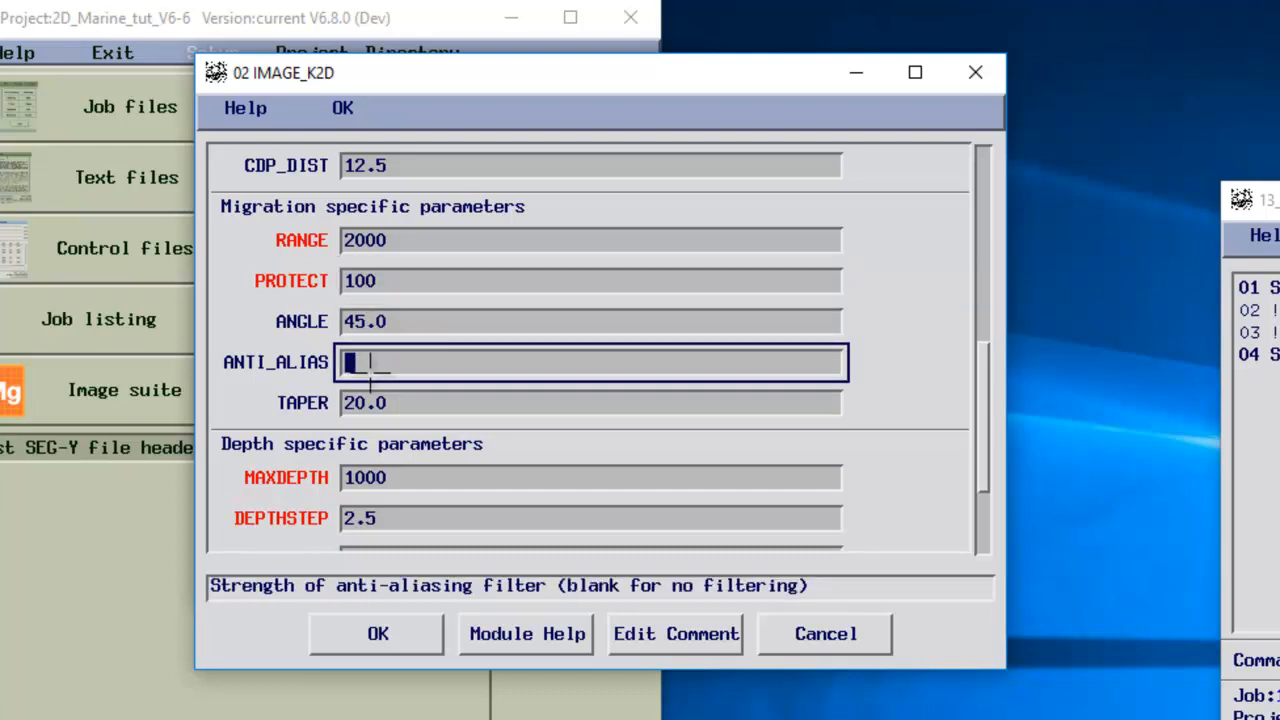
pyautogui.write('0.0')
# Step: Go over the taper percentage and the depth parameters: maximum depth, depth step and travel-time resolution
pyautogui.click(436, 400)
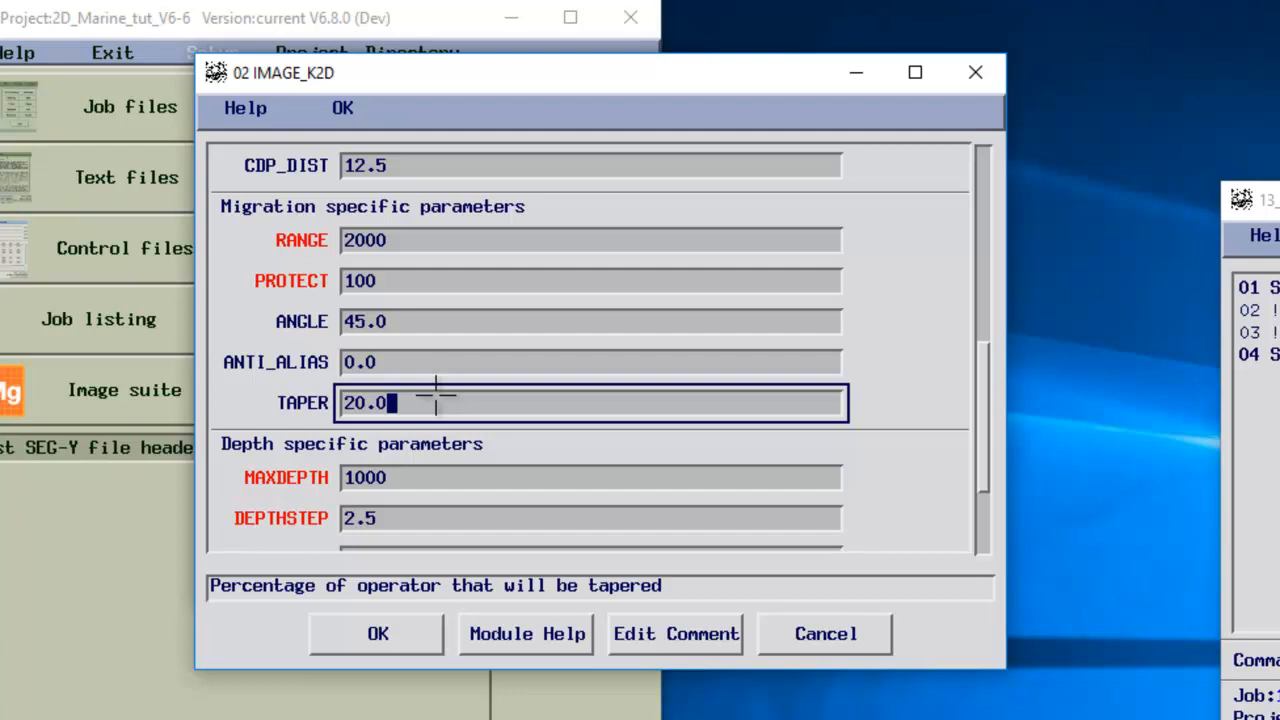
pyautogui.click(358, 488)
pyautogui.click(433, 488)
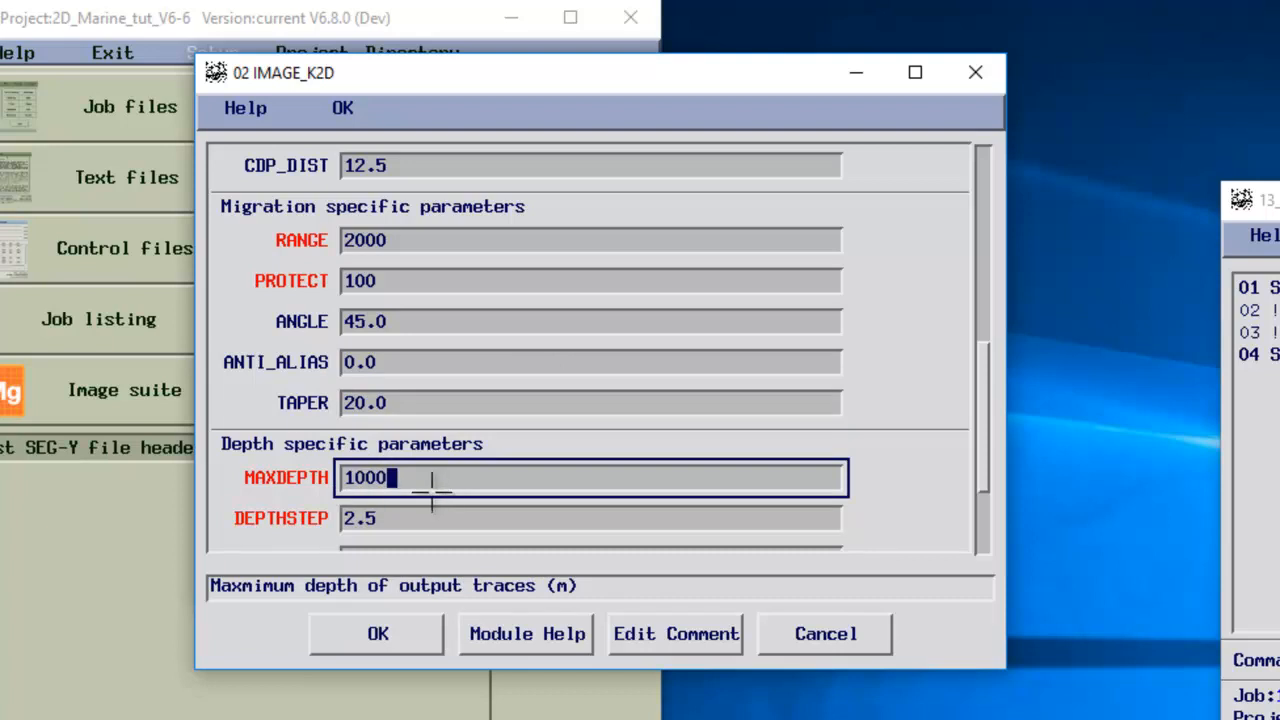
pyautogui.scroll(-3, 433, 490)
pyautogui.click(444, 401)
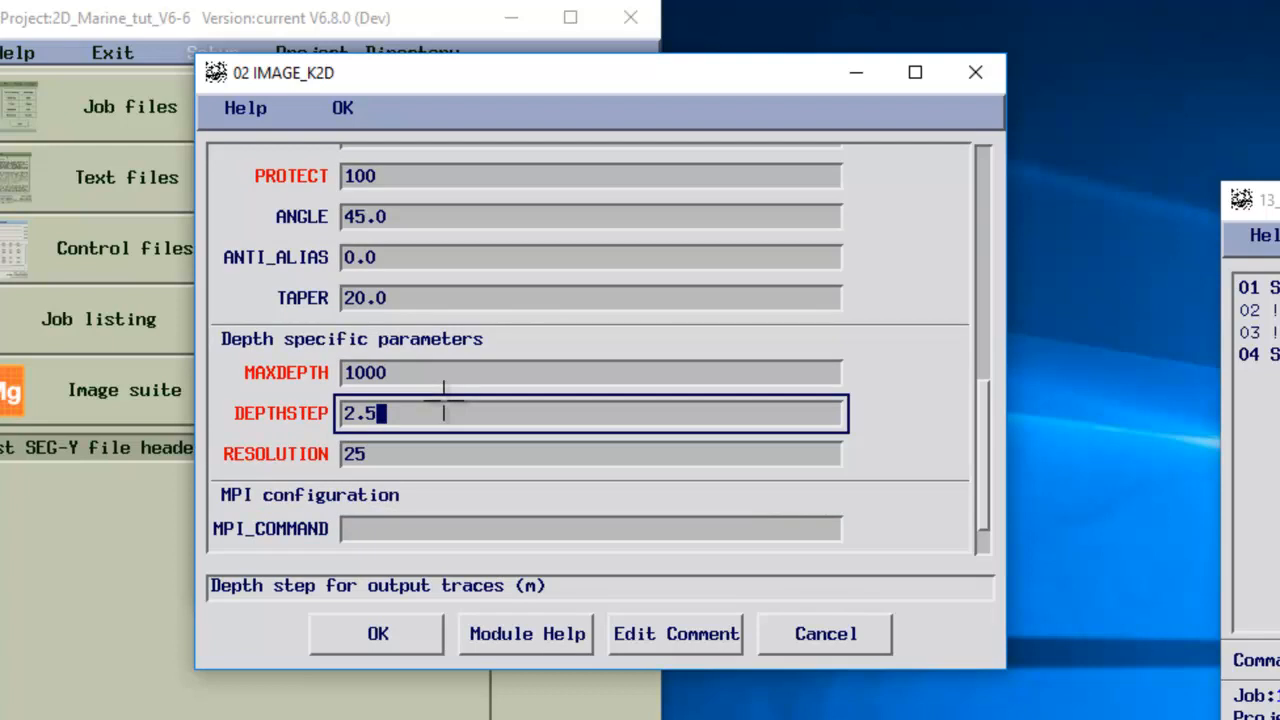
pyautogui.click(433, 445)
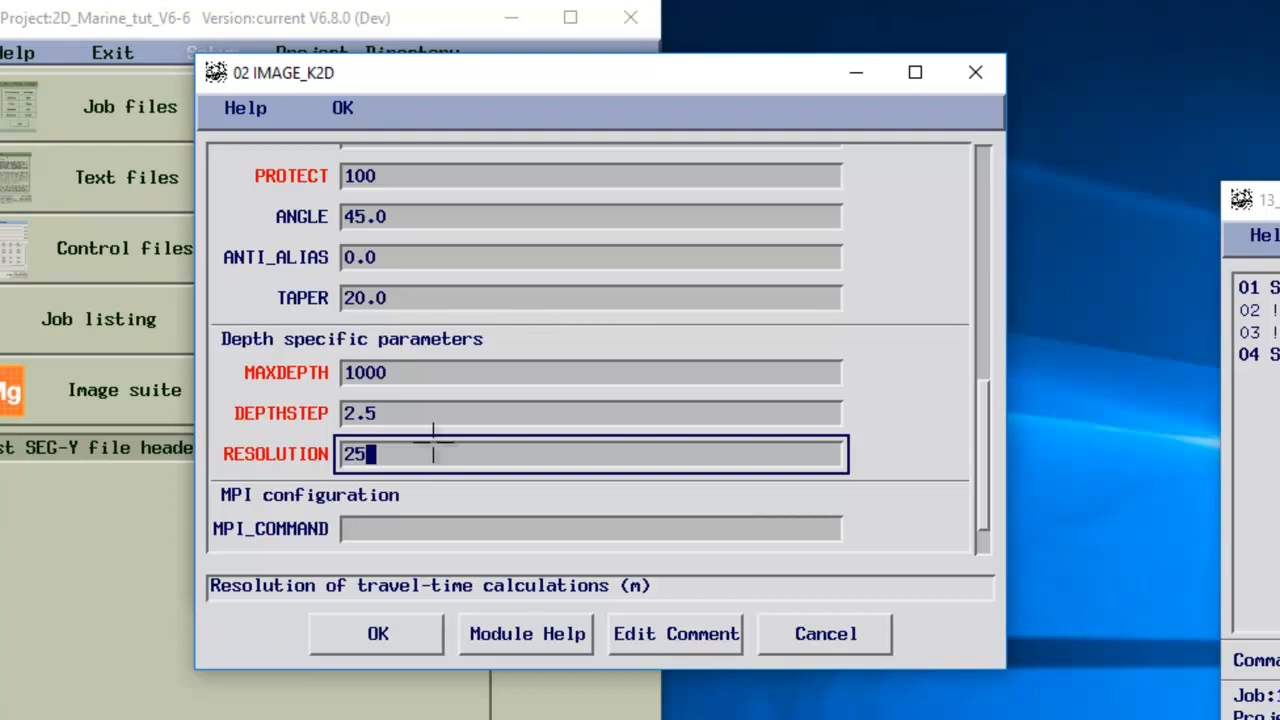
# Step: Go over the MPI command and total processor settings, and accept the IMAGE_K2D module parameters
pyautogui.press('Tab')
pyautogui.press('Tab')
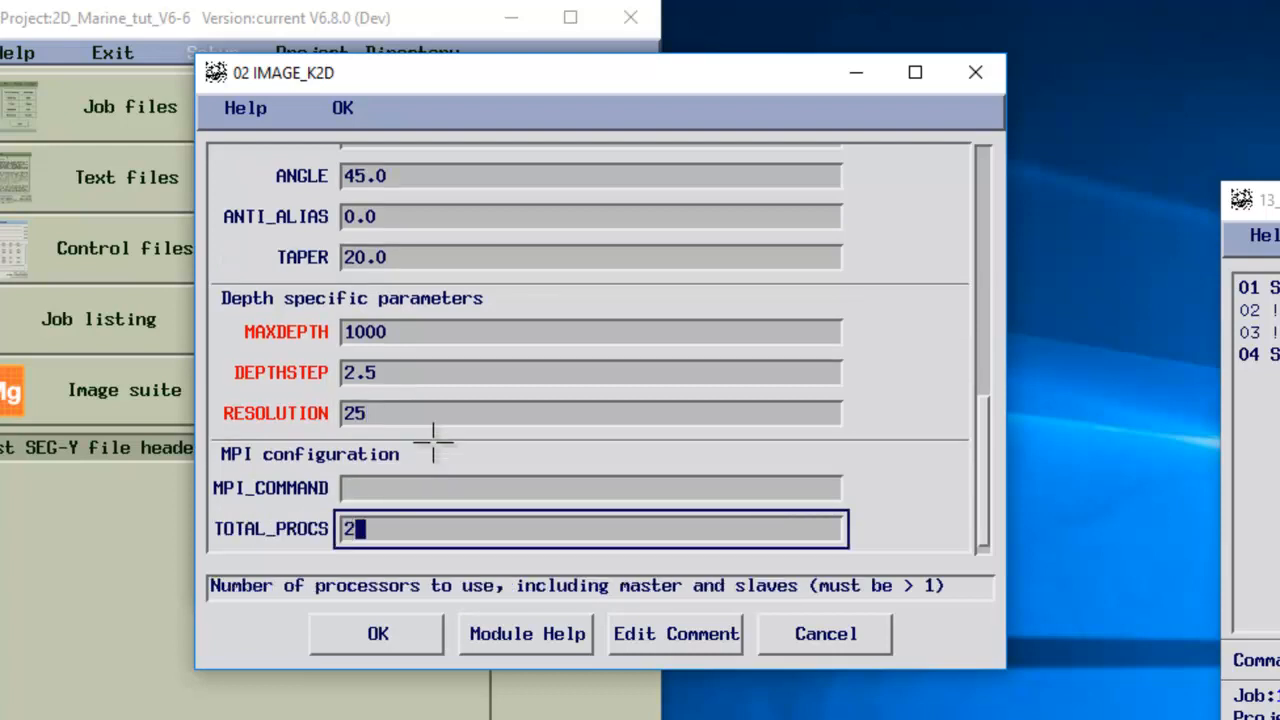
pyautogui.hotkey('shift', 'Tab')
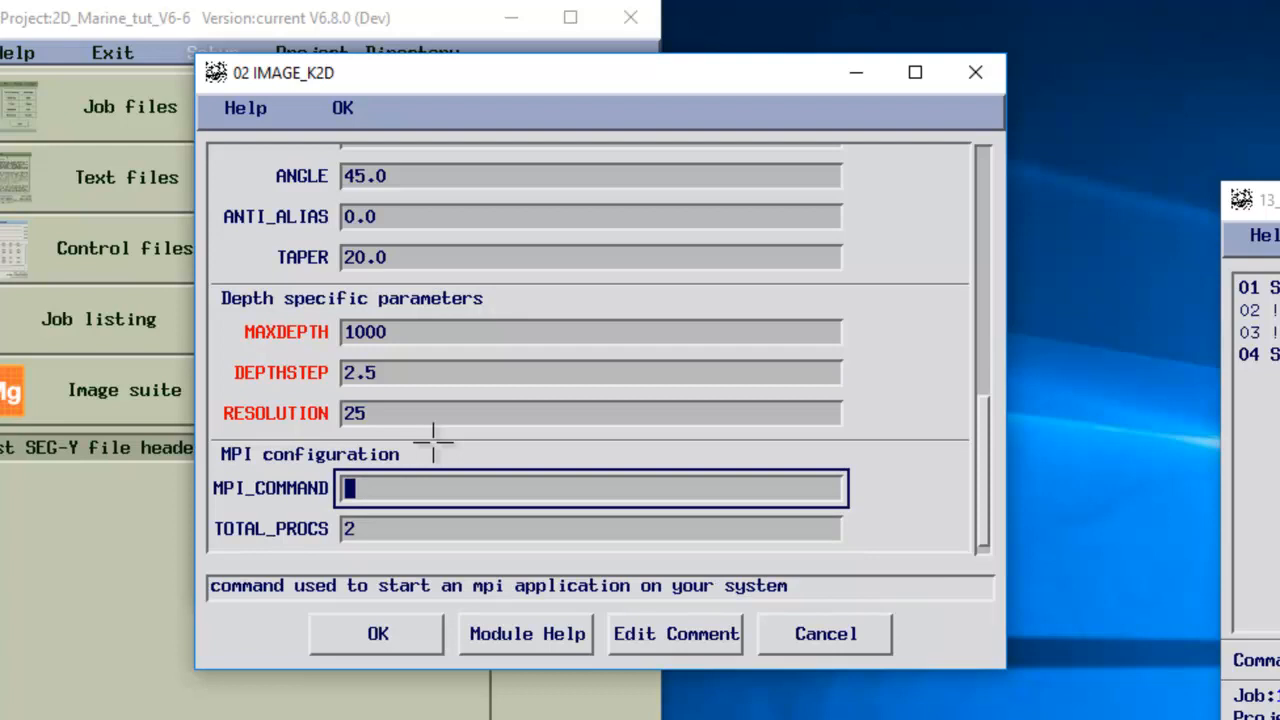
pyautogui.press('Tab')
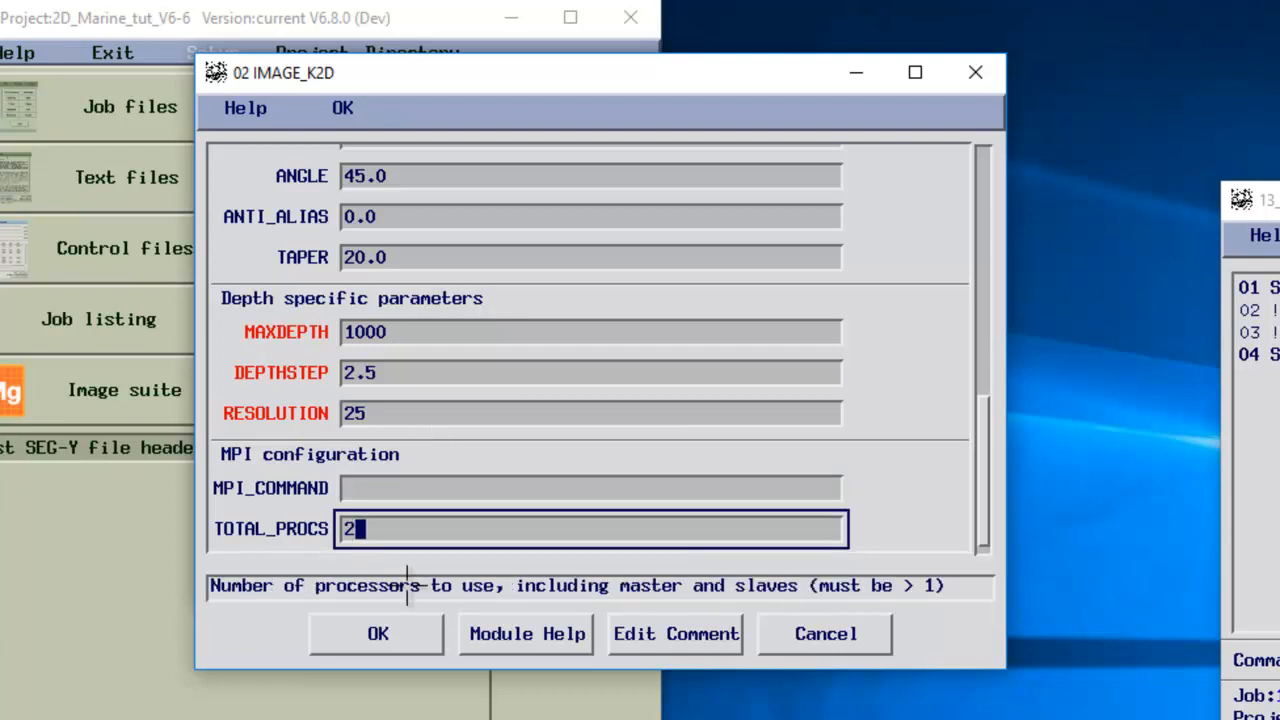
pyautogui.click(368, 632)
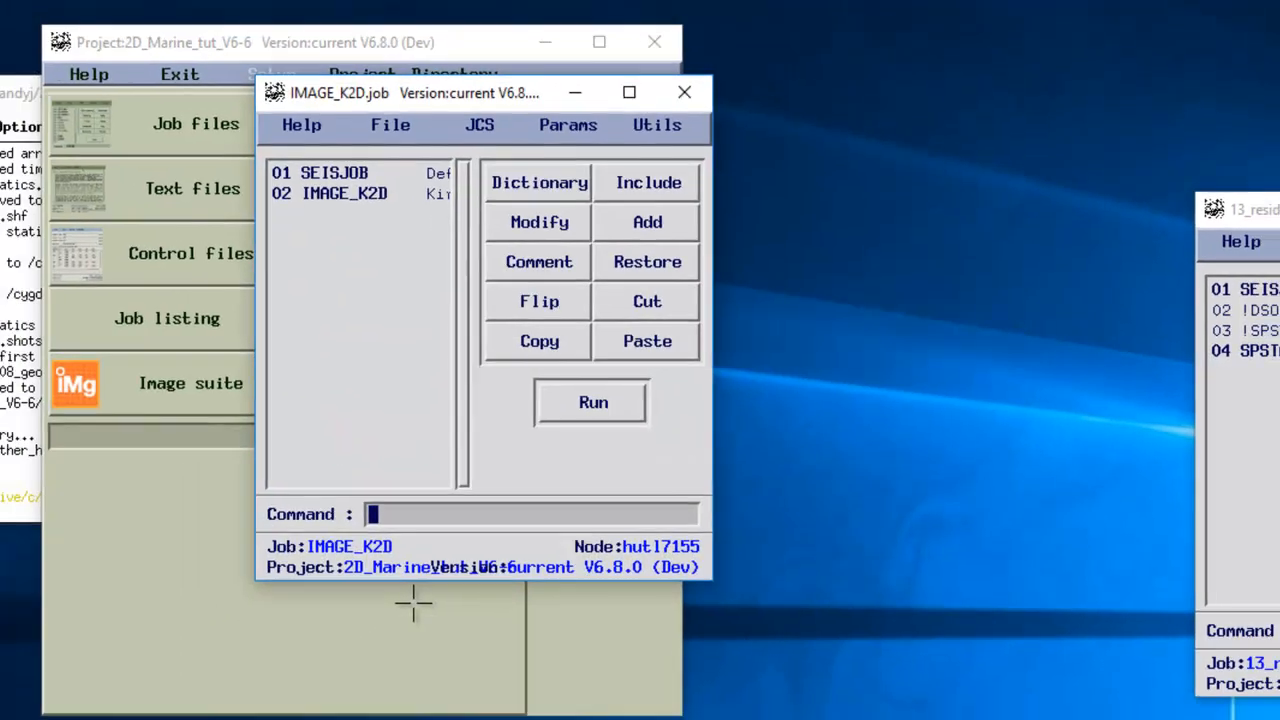
# Step: Close the IMAGE_K2D job
pyautogui.moveTo(488, 136); pyautogui.dragTo(600, 322)
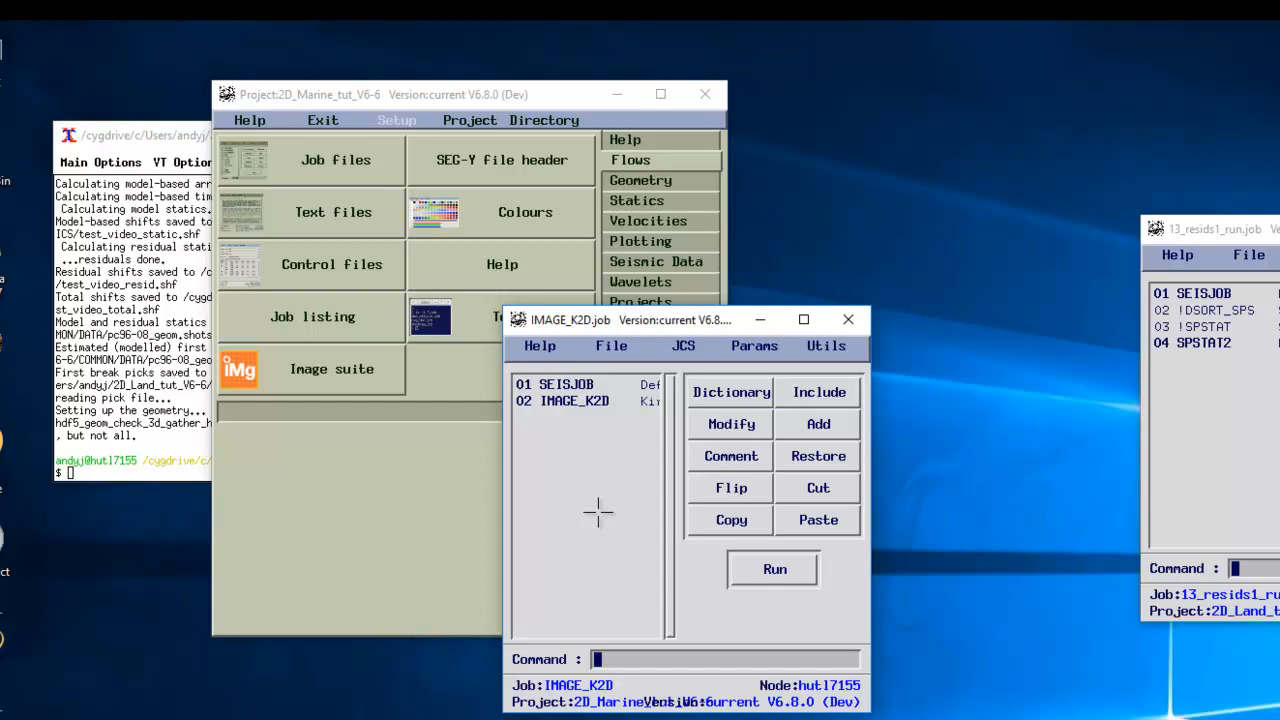
pyautogui.click(611, 346)
pyautogui.click(630, 375)
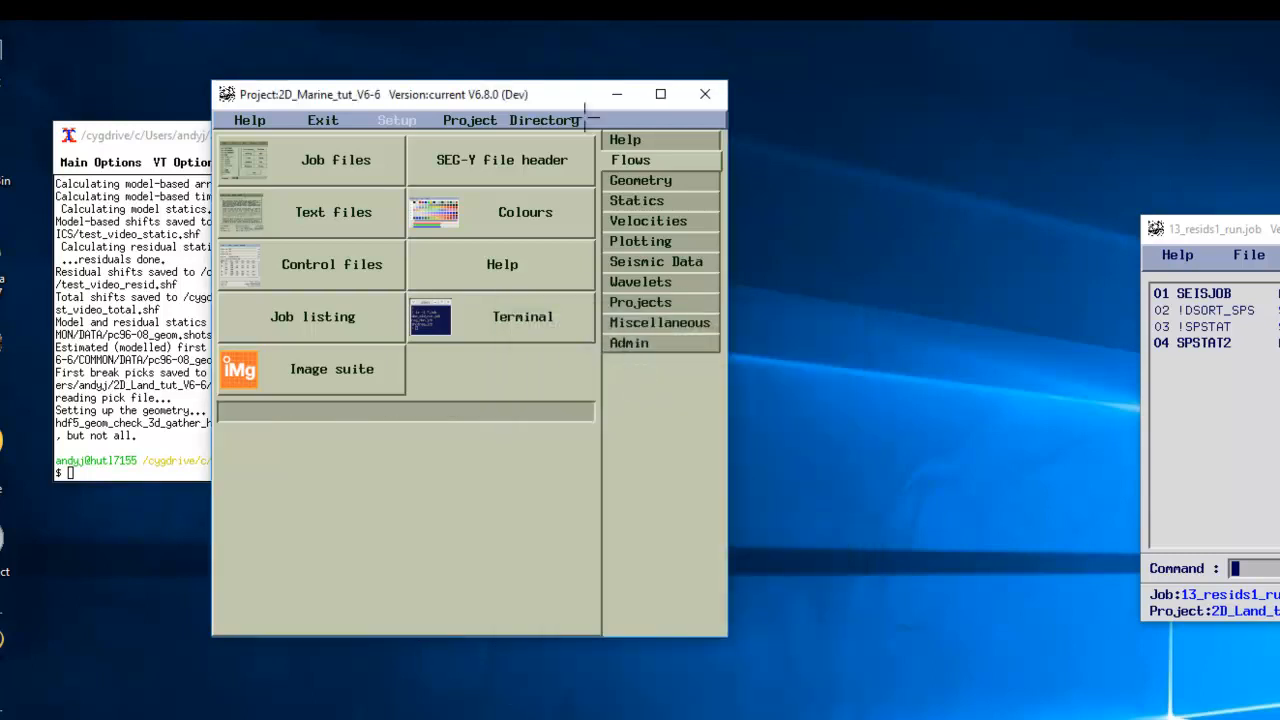
# Step: Open the existing job file Angletimes.job from the project's JOBS folder in the Seismic Job Editor
pyautogui.click(322, 155)
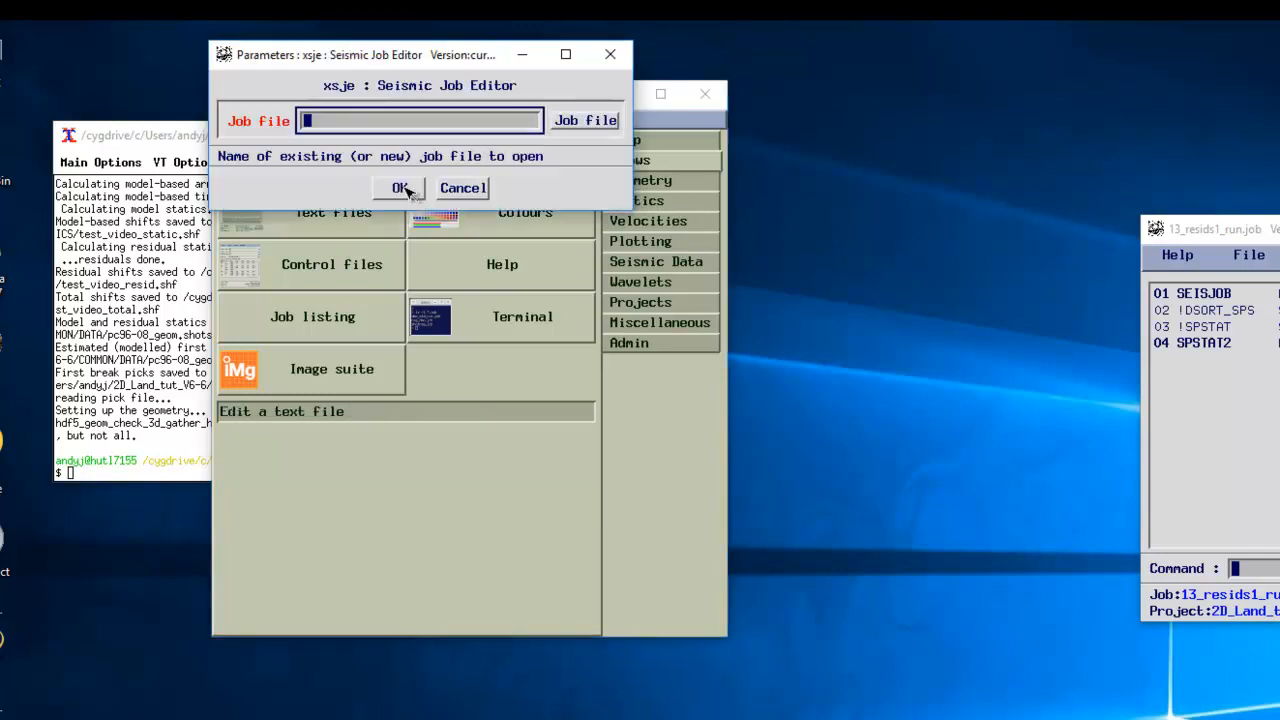
pyautogui.click(398, 190)
pyautogui.click(596, 123)
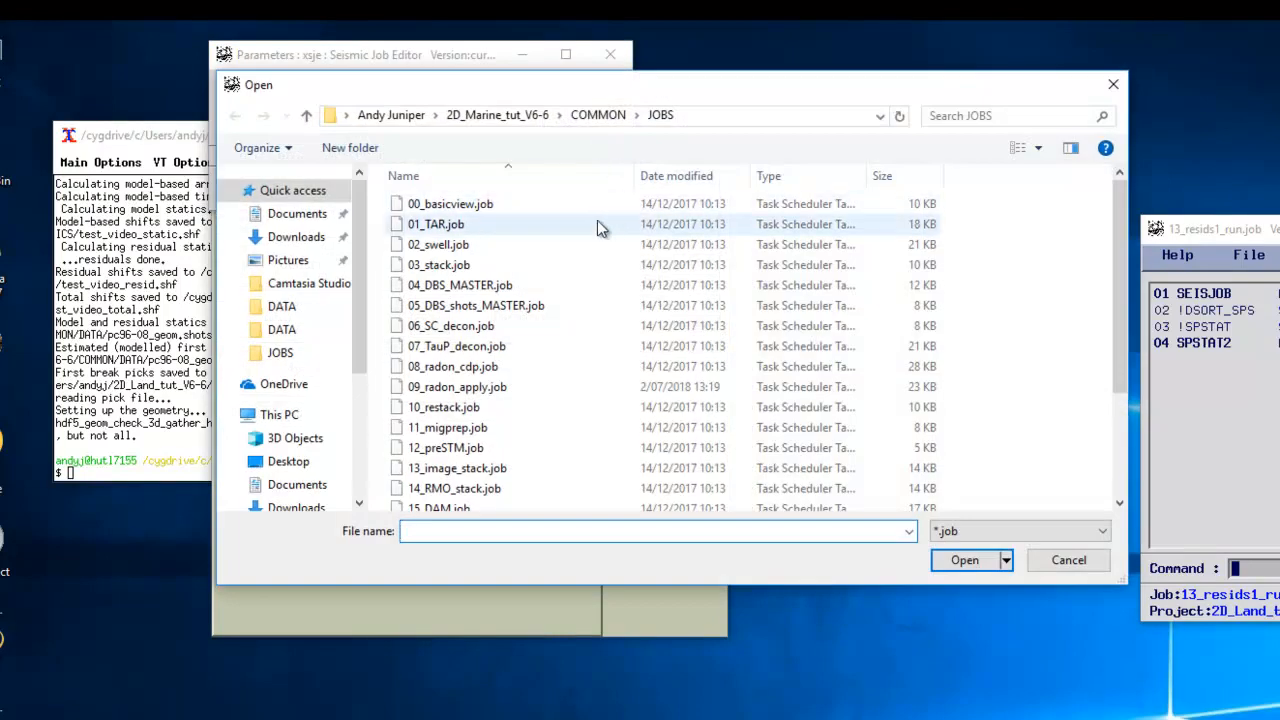
pyautogui.moveTo(1119, 284); pyautogui.dragTo(989, 383)
pyautogui.doubleClick(557, 461)
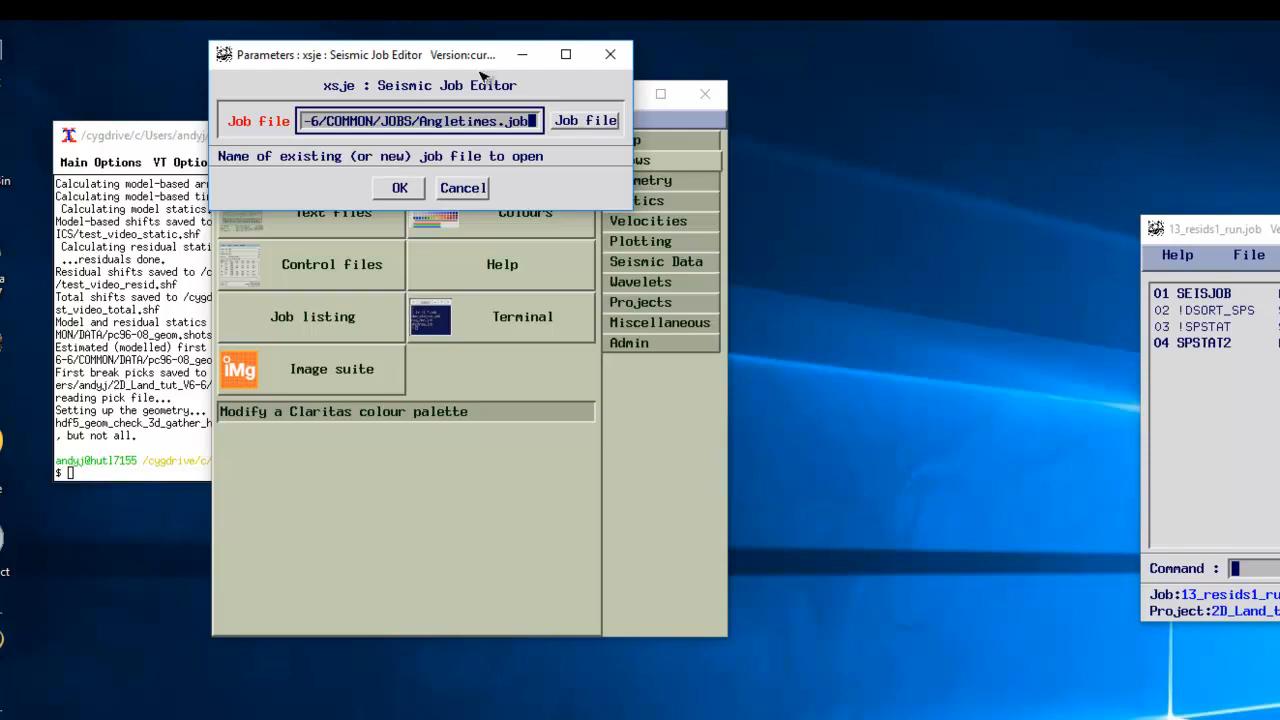
pyautogui.click(400, 188)
pyautogui.moveTo(546, 174); pyautogui.dragTo(708, 282)
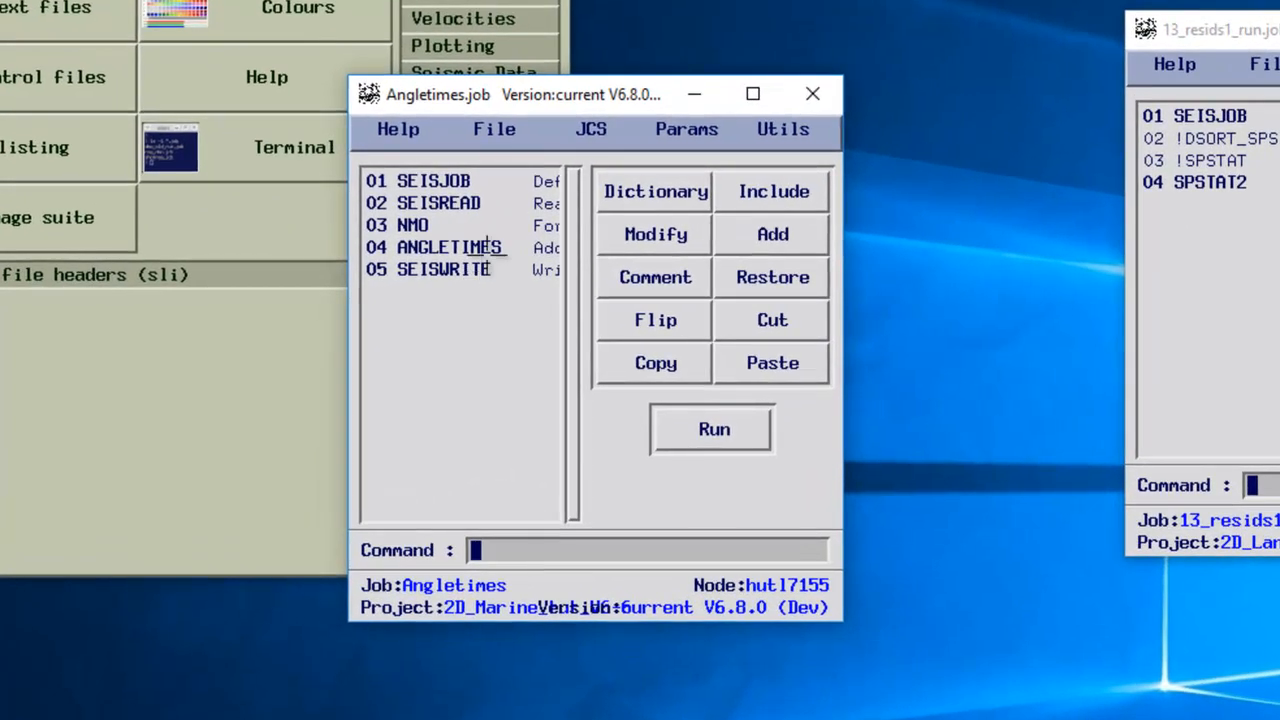
# Step: Go over the ANGLETIMES module's parameters, including the speedup factors, and close the Angletimes job
pyautogui.click(450, 260)
pyautogui.doubleClick(502, 247)
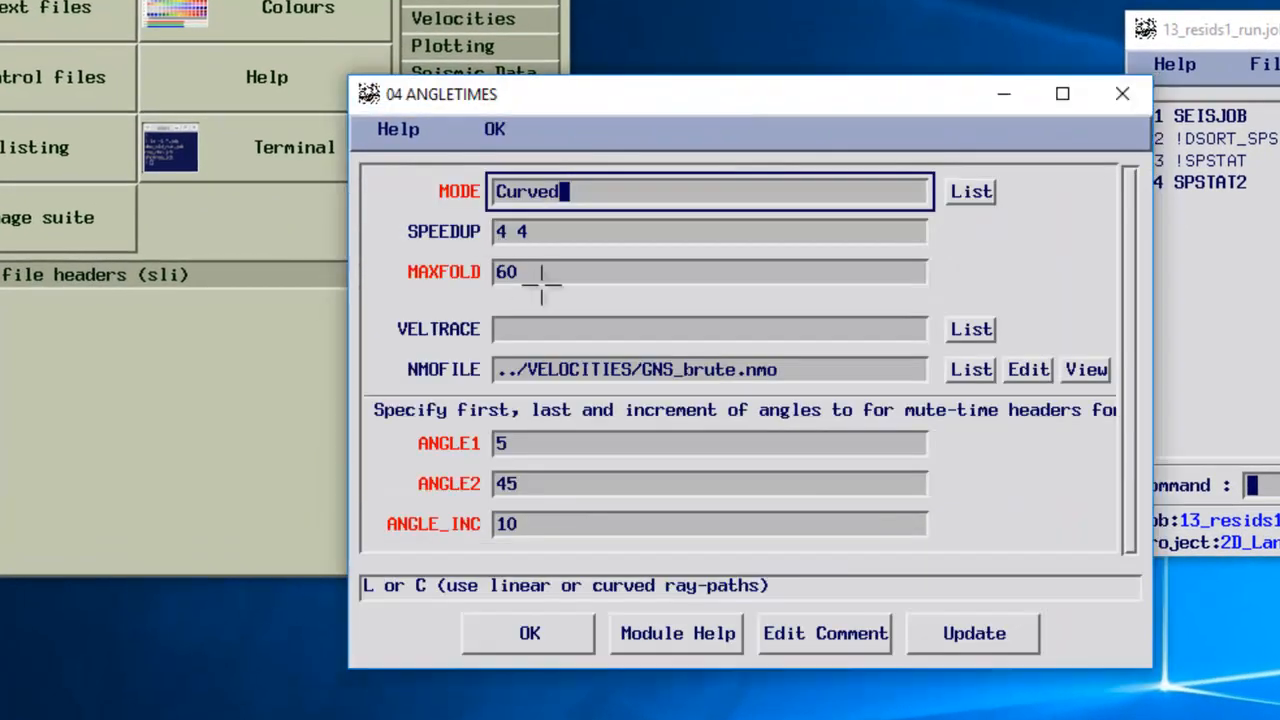
pyautogui.click(597, 230)
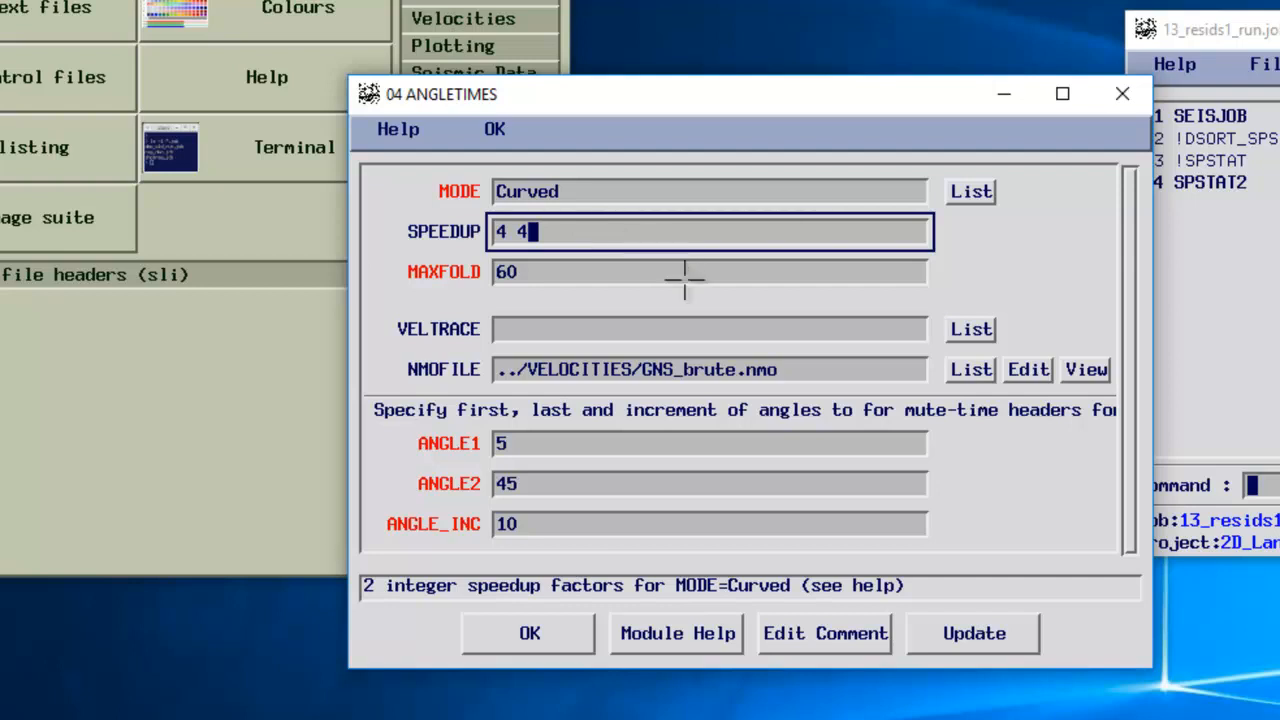
pyautogui.click(525, 629)
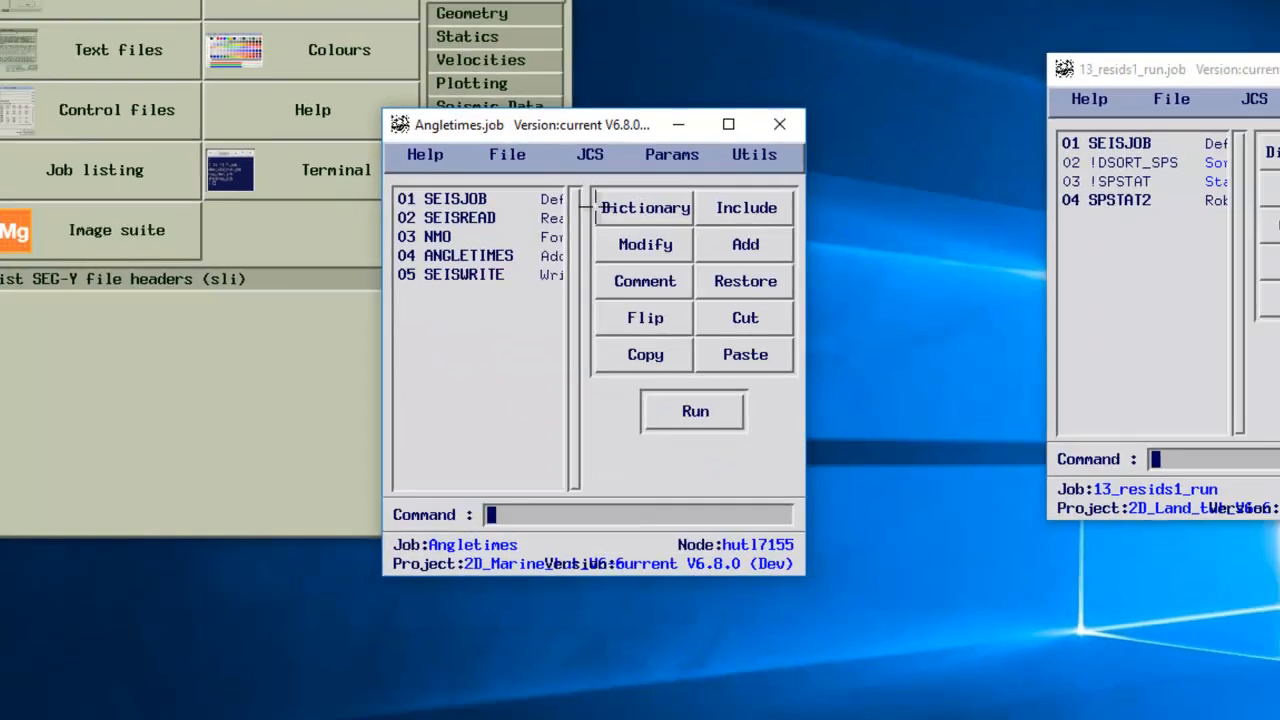
pyautogui.click(536, 209)
pyautogui.click(547, 218)
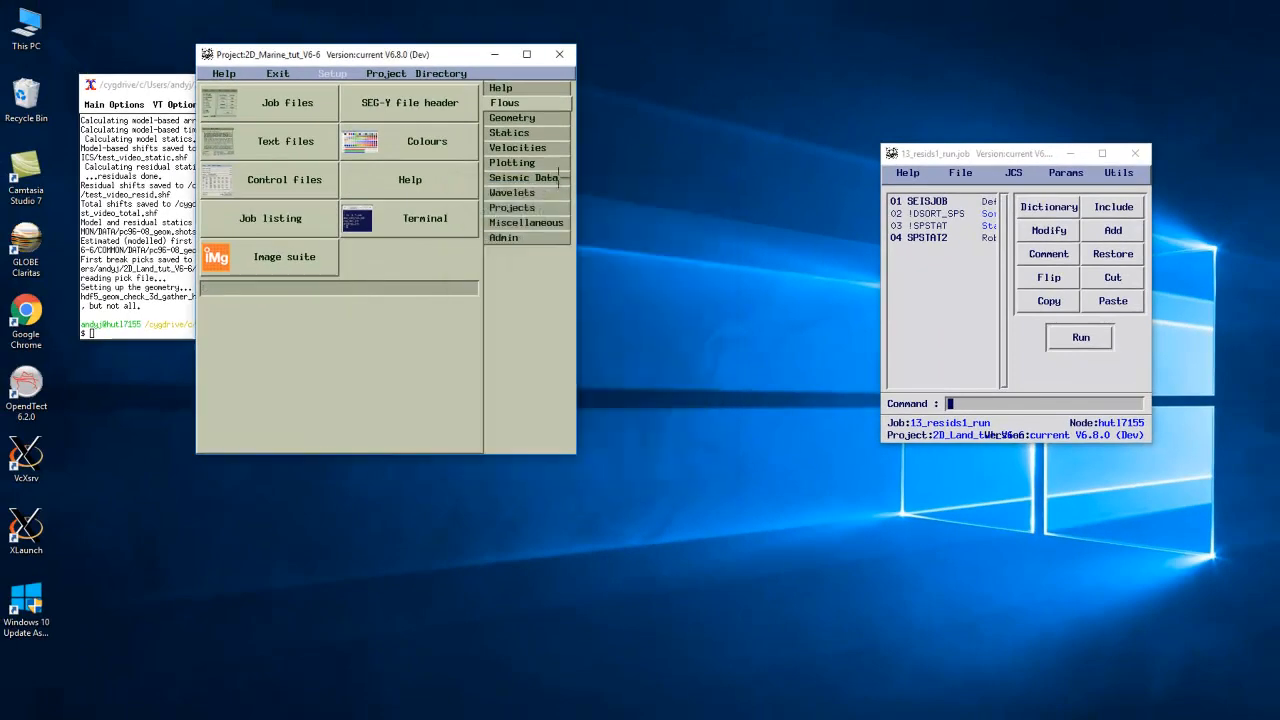
# Step: Open 09_anglet.hdf5 in the sv seismic viewer and jump to CDP 600
pyautogui.click(535, 177)
pyautogui.click(268, 218)
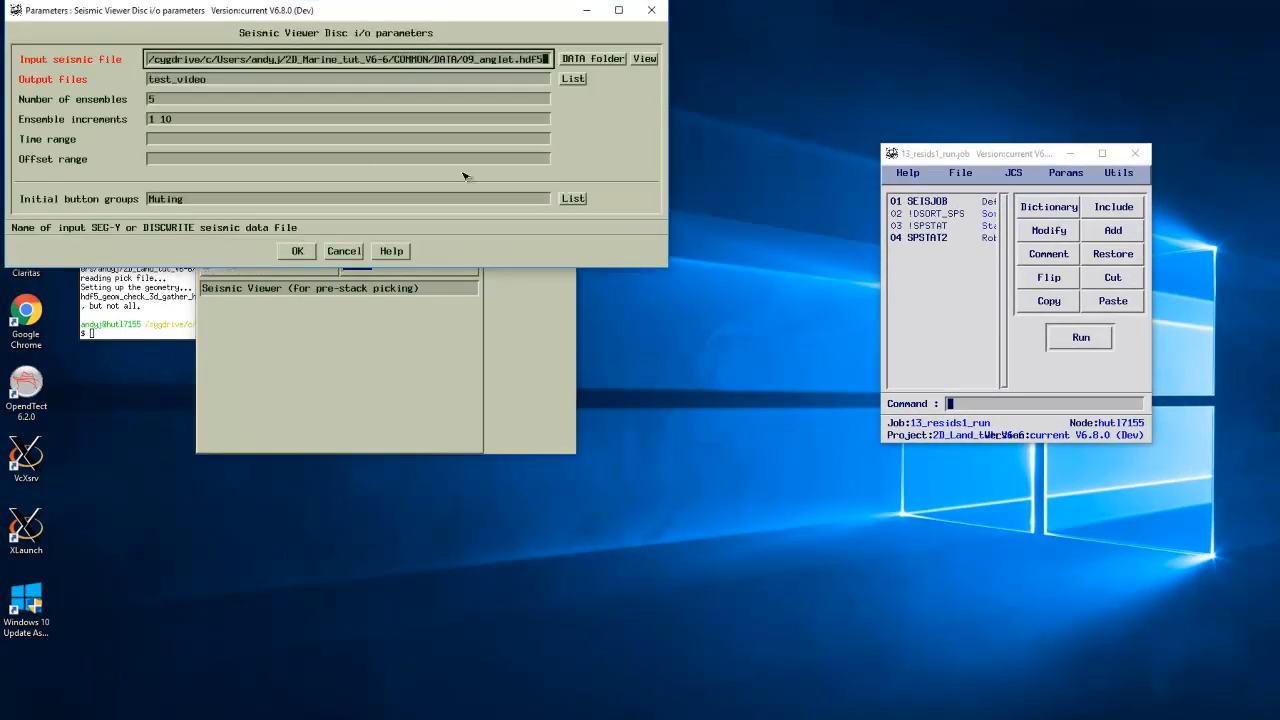
pyautogui.click(297, 251)
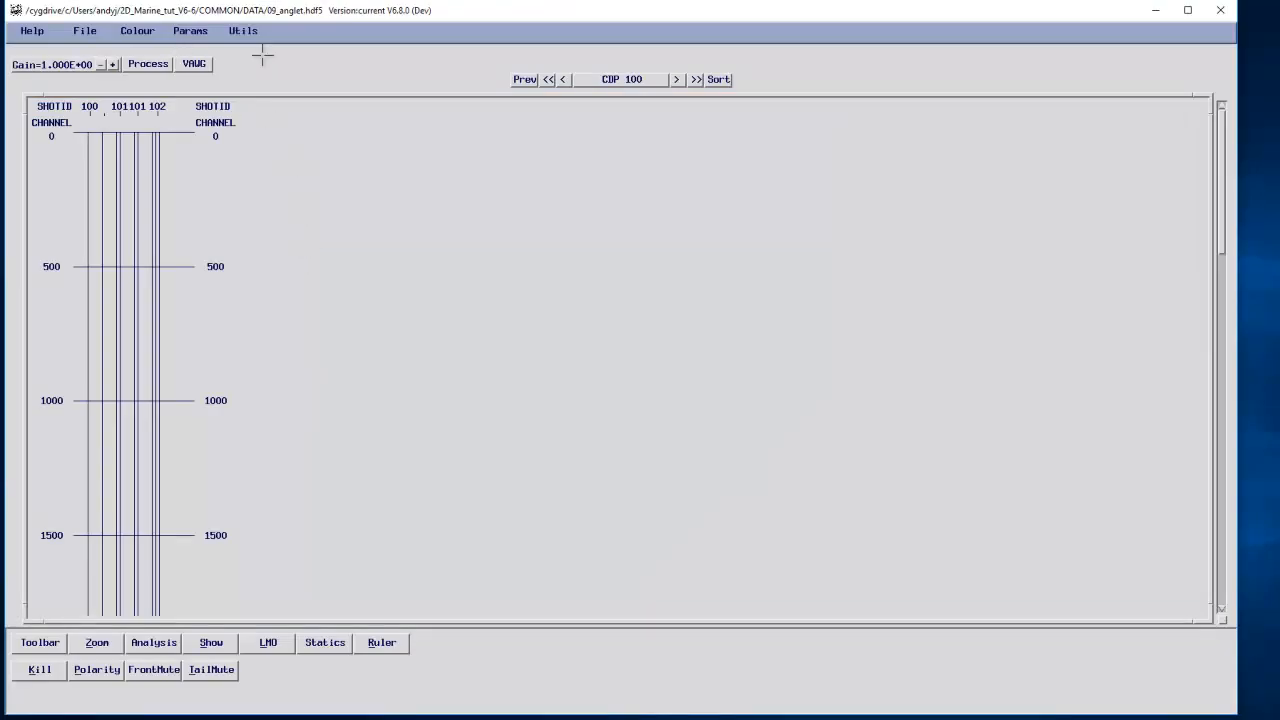
pyautogui.click(643, 79)
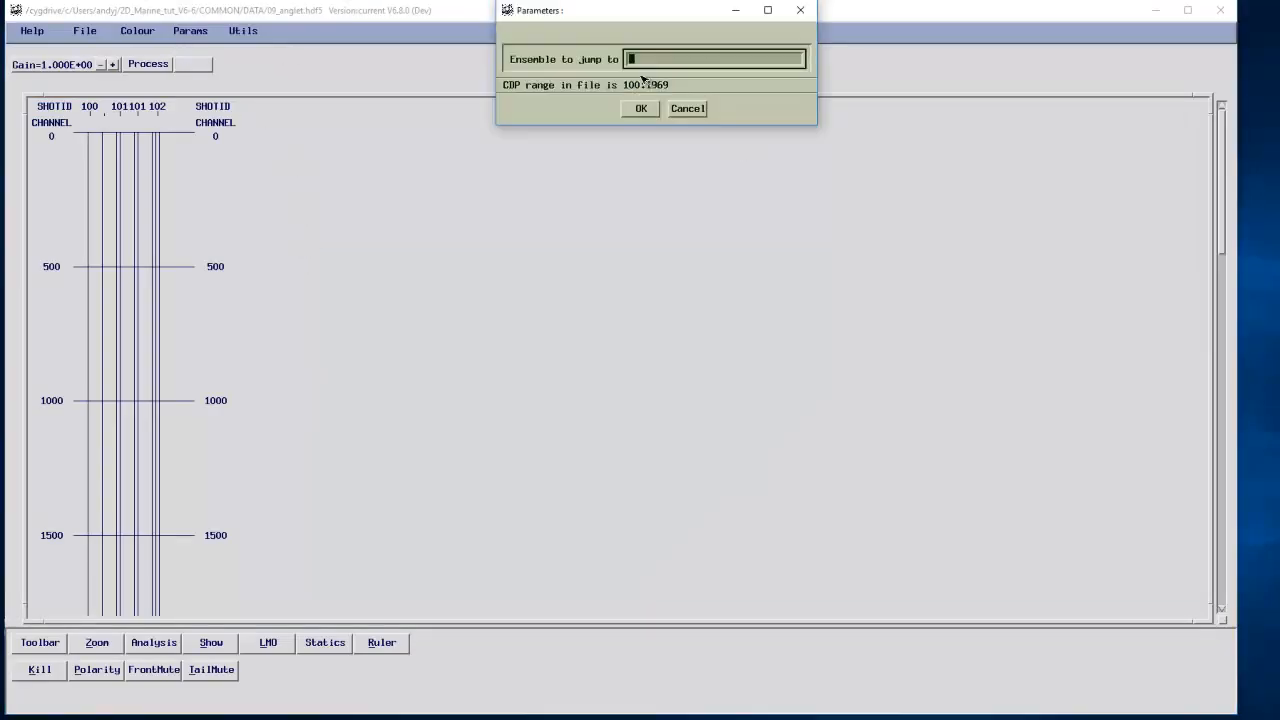
pyautogui.write('600')
pyautogui.press('Return')
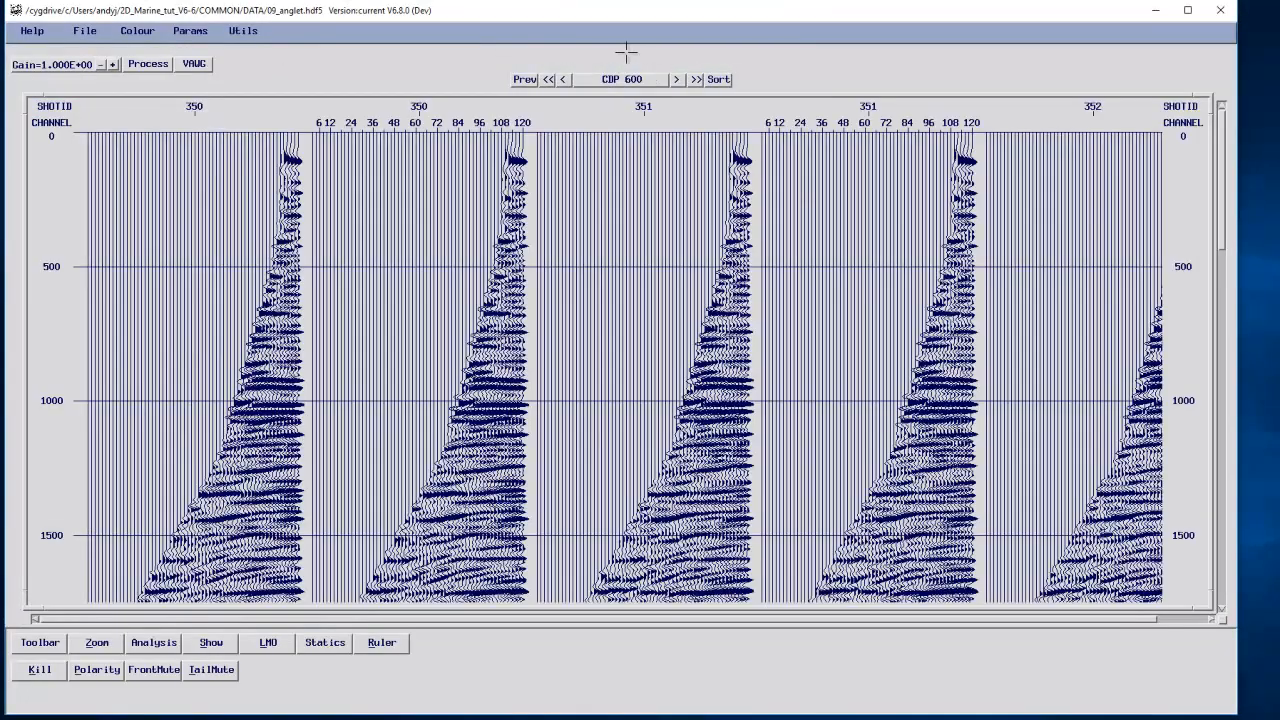
# Step: Overlay the trace headers 05_DEG_MUTE, 25_DEG_MUTE and 45_DEG_MUTE on the gathers with colours 3, 36 and 57
pyautogui.click(242, 31)
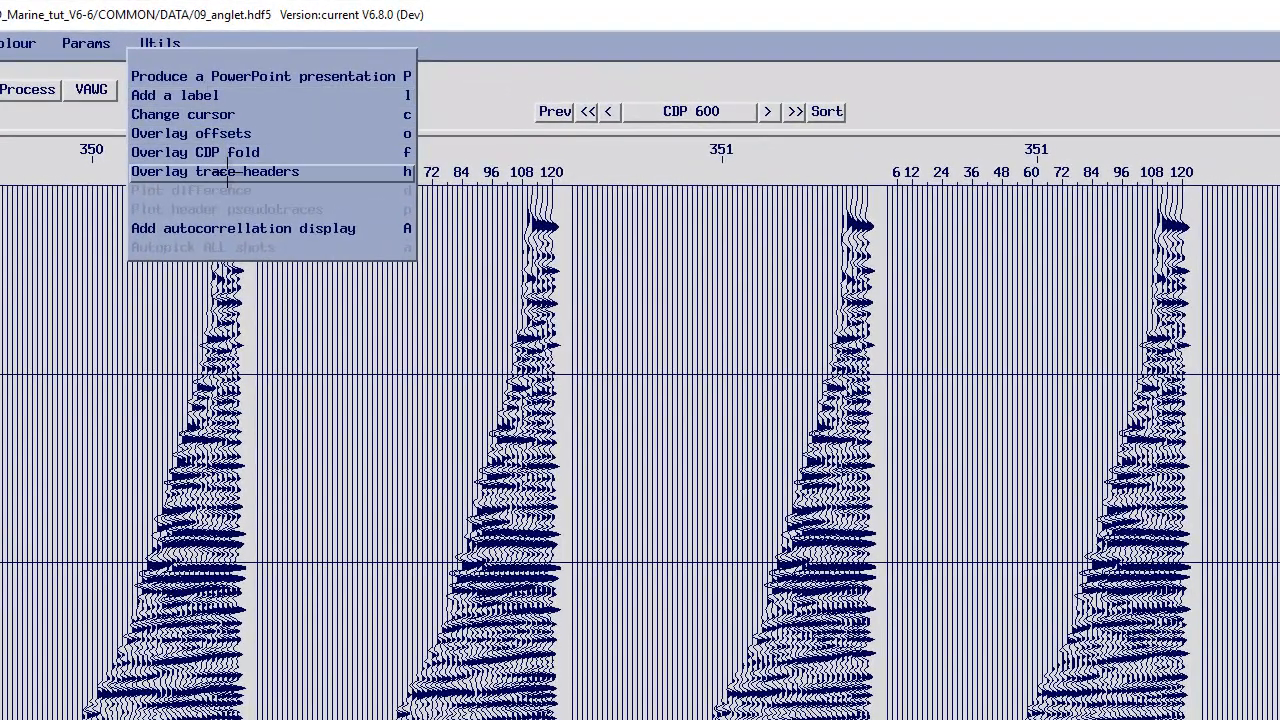
pyautogui.click(250, 152)
pyautogui.click(283, 172)
pyautogui.press('BackSpace')
pyautogui.press('BackSpace')
pyautogui.press('BackSpace')
pyautogui.press('BackSpace')
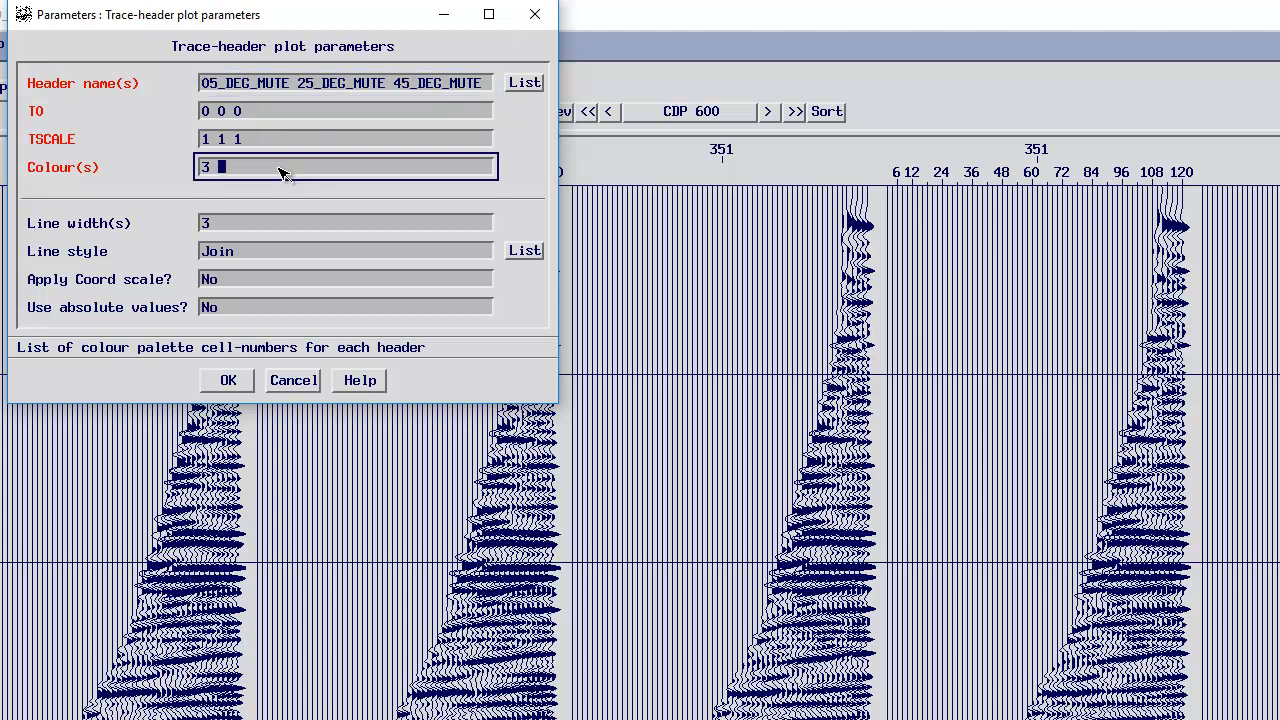
pyautogui.write('36 57')
pyautogui.click(242, 382)
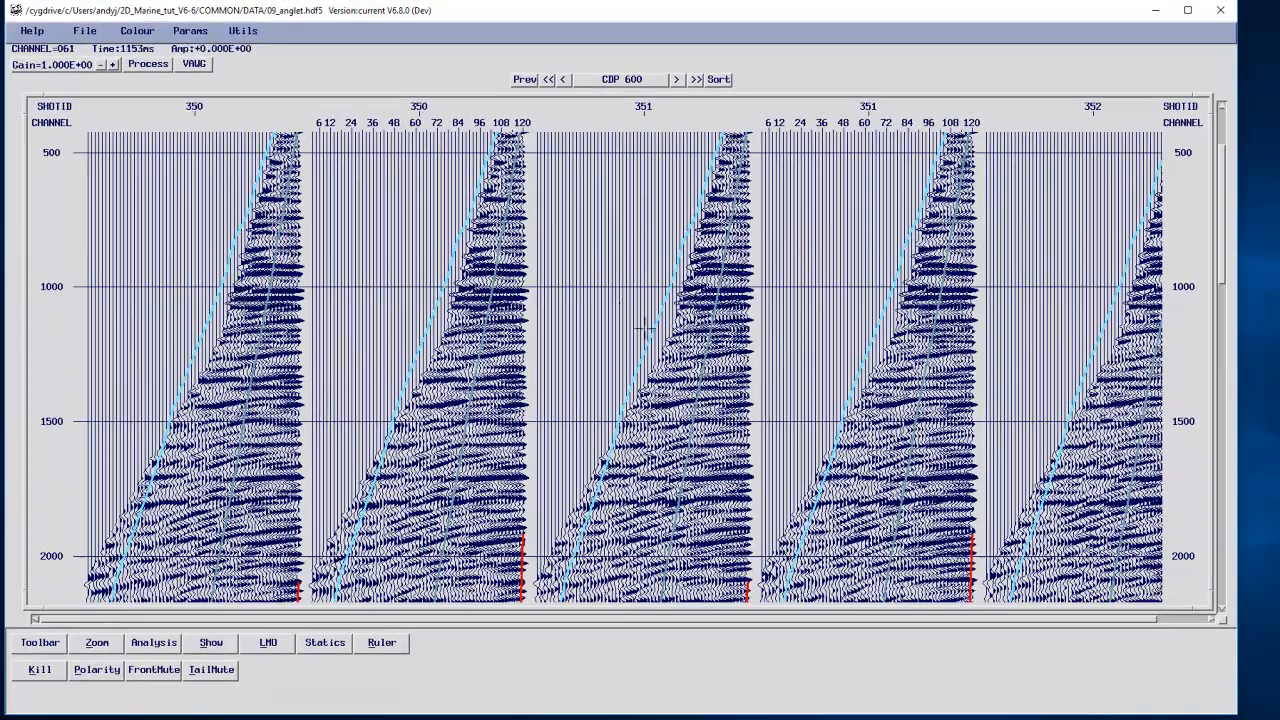
# Step: Examine the overlaid angle mute lines from the shallow to the deep part of the CDP gathers
pyautogui.scroll(3, 543, 372)
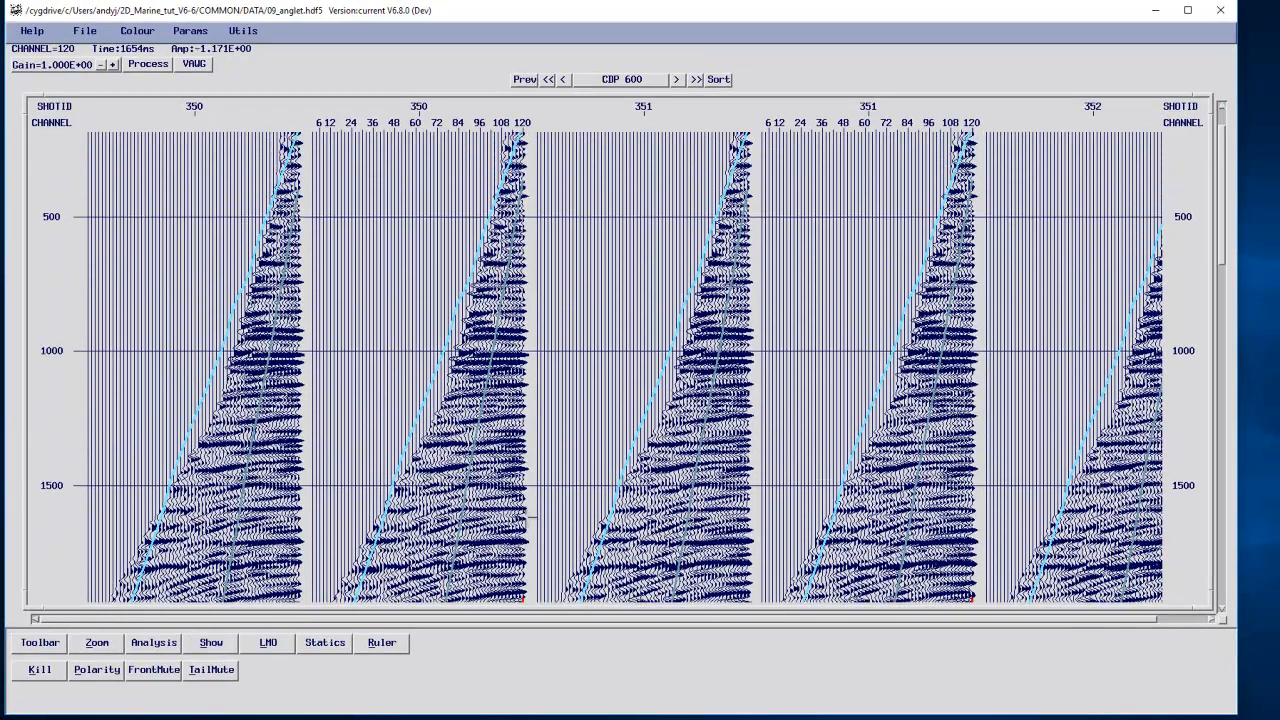
pyautogui.scroll(1, 543, 372)
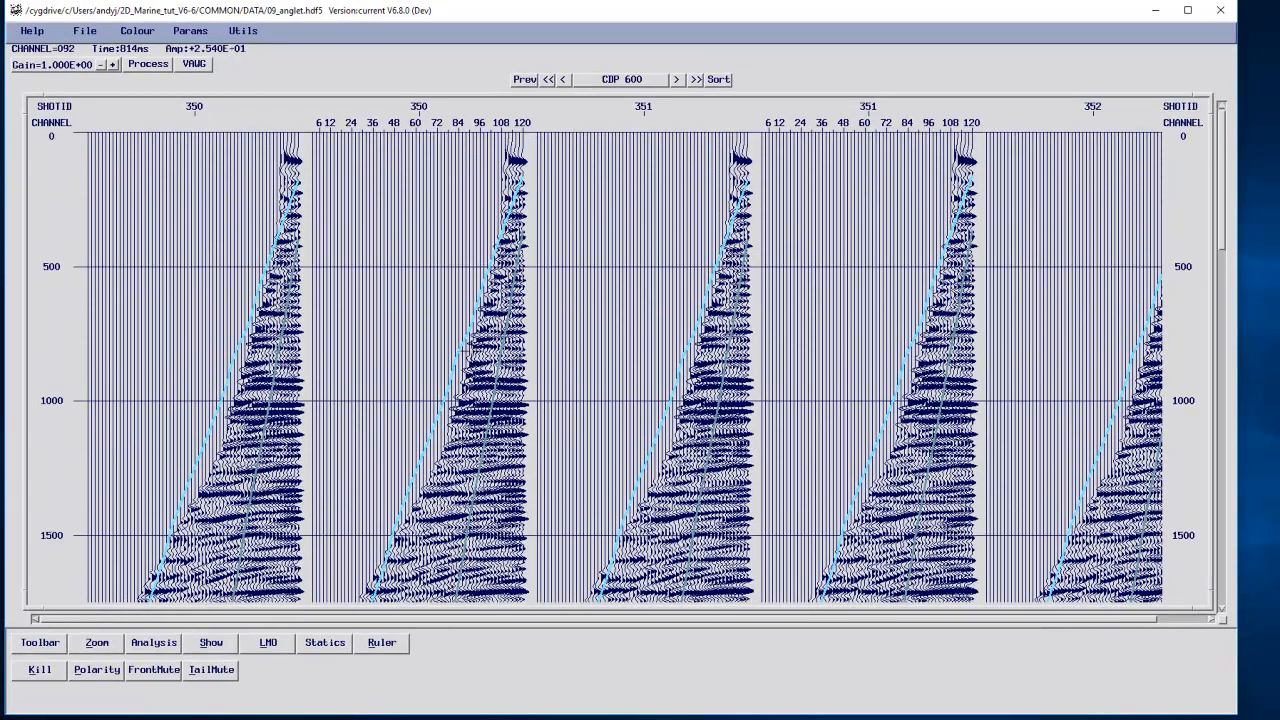
pyautogui.scroll(-3, 490, 355)
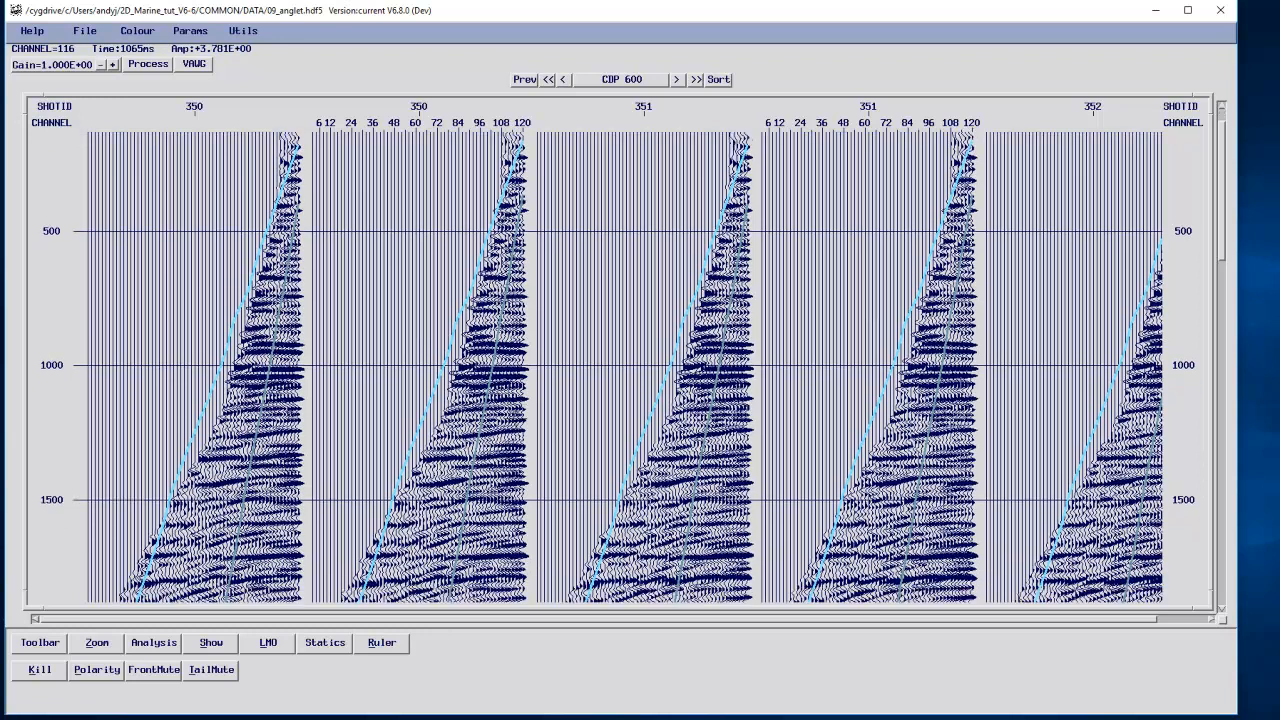
pyautogui.scroll(-2, 618, 367)
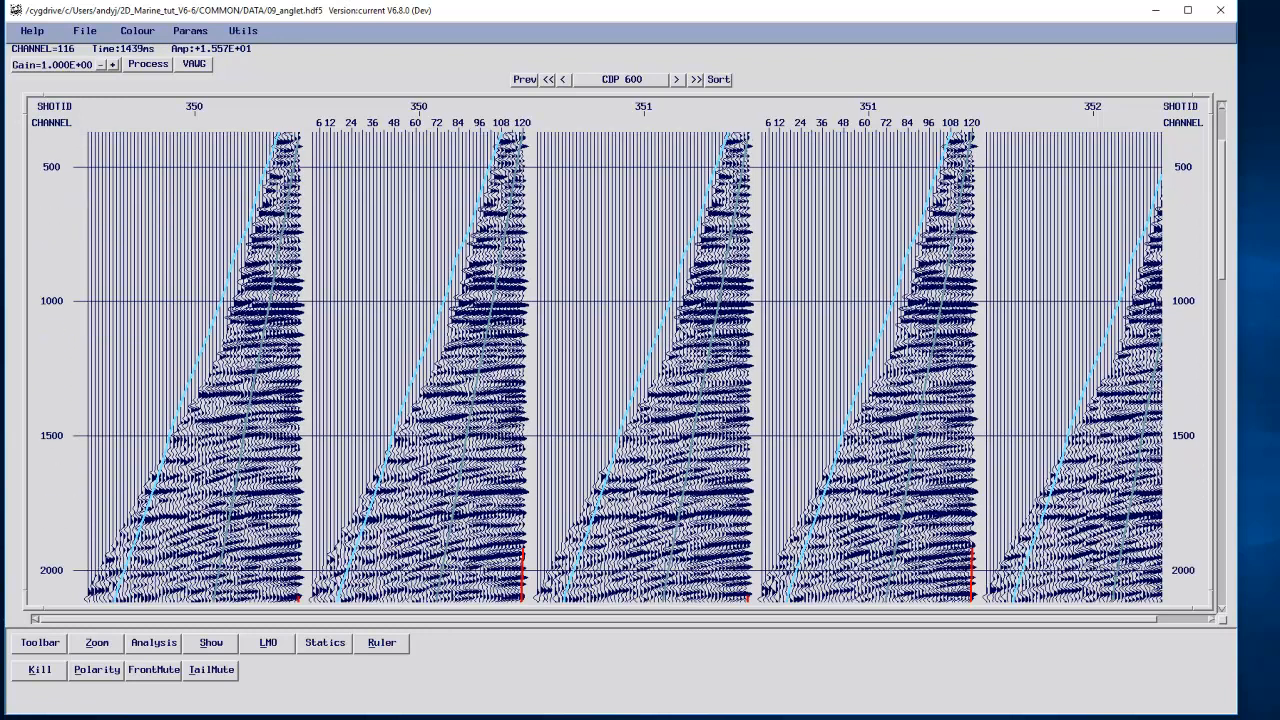
pyautogui.scroll(-3, 405, 401)
pyautogui.scroll(-4, 618, 367)
pyautogui.scroll(-2, 406, 403)
pyautogui.scroll(3, 411, 413)
pyautogui.scroll(7, 410, 400)
pyautogui.scroll(-5, 618, 367)
pyautogui.scroll(-1, 618, 367)
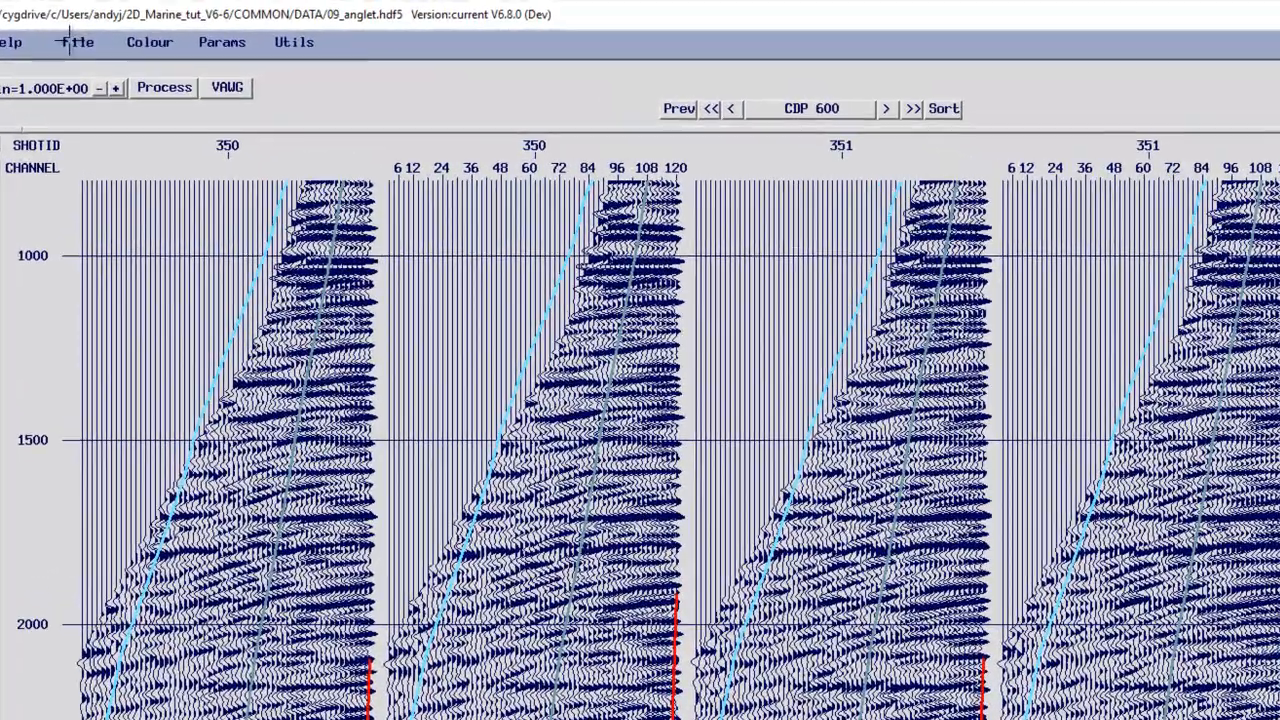
# Step: Quit the seismic viewer and discard its output
pyautogui.click(78, 27)
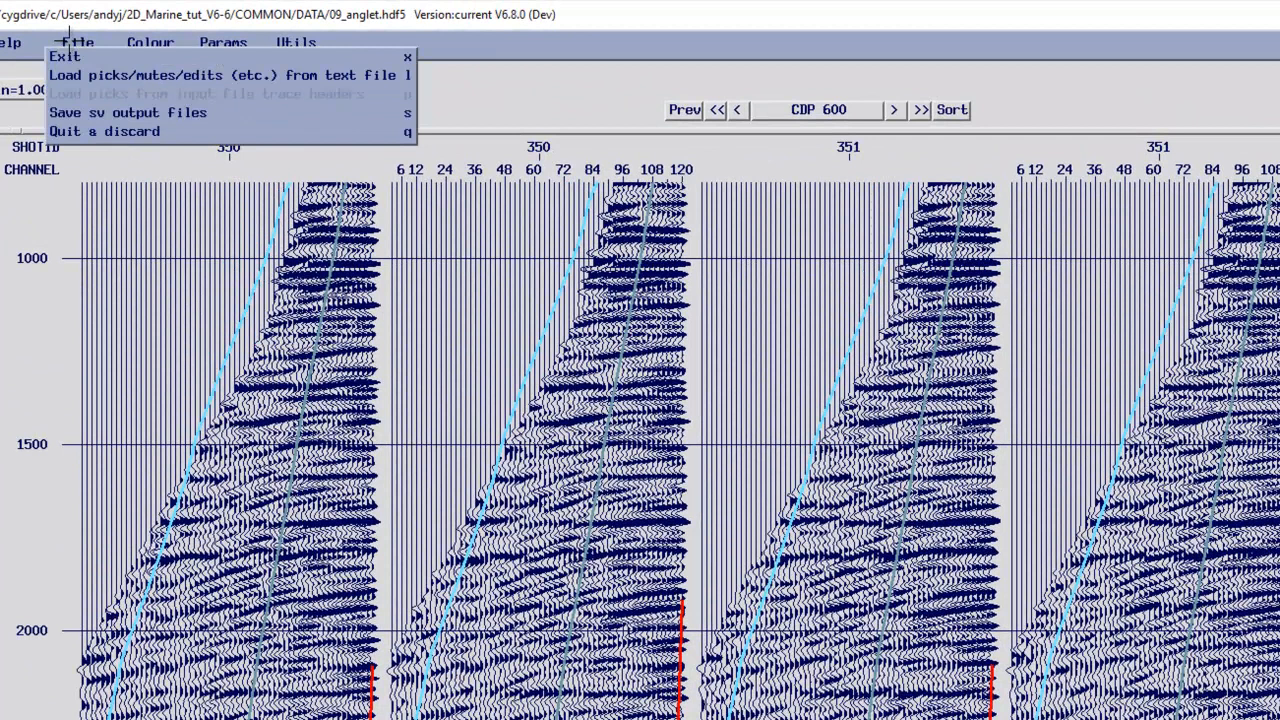
pyautogui.click(103, 143)
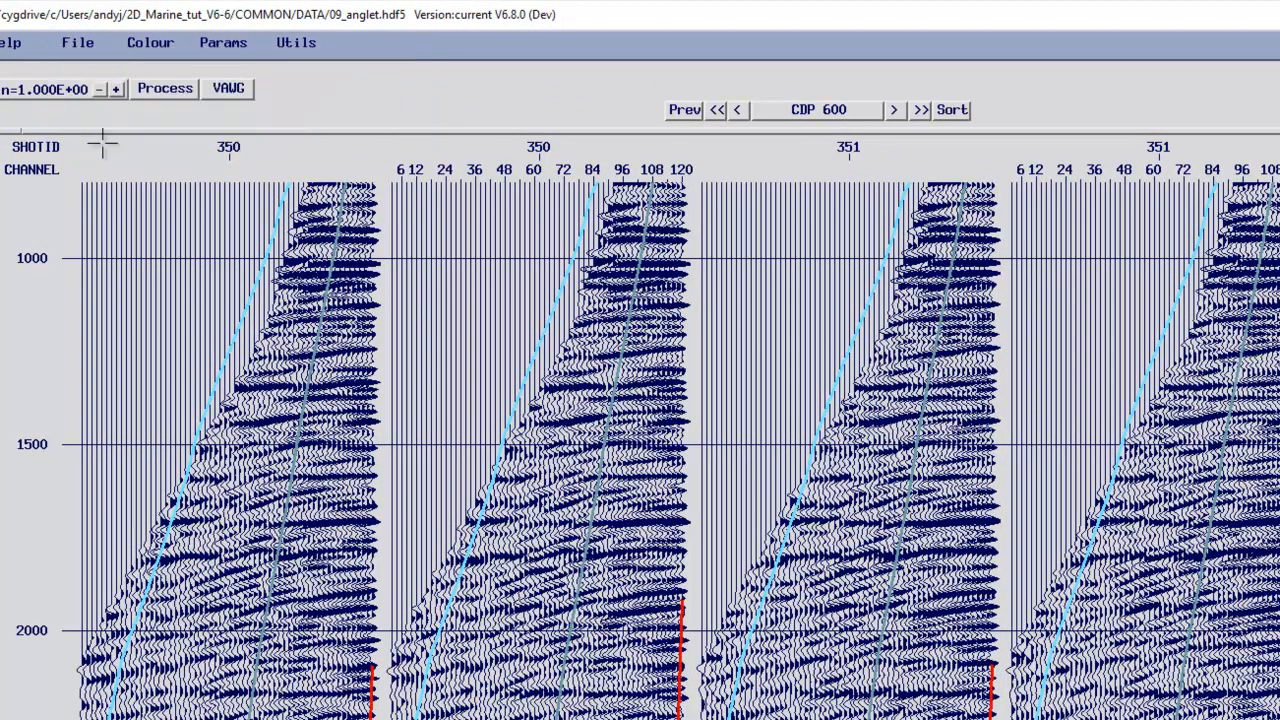
pyautogui.click(67, 43)
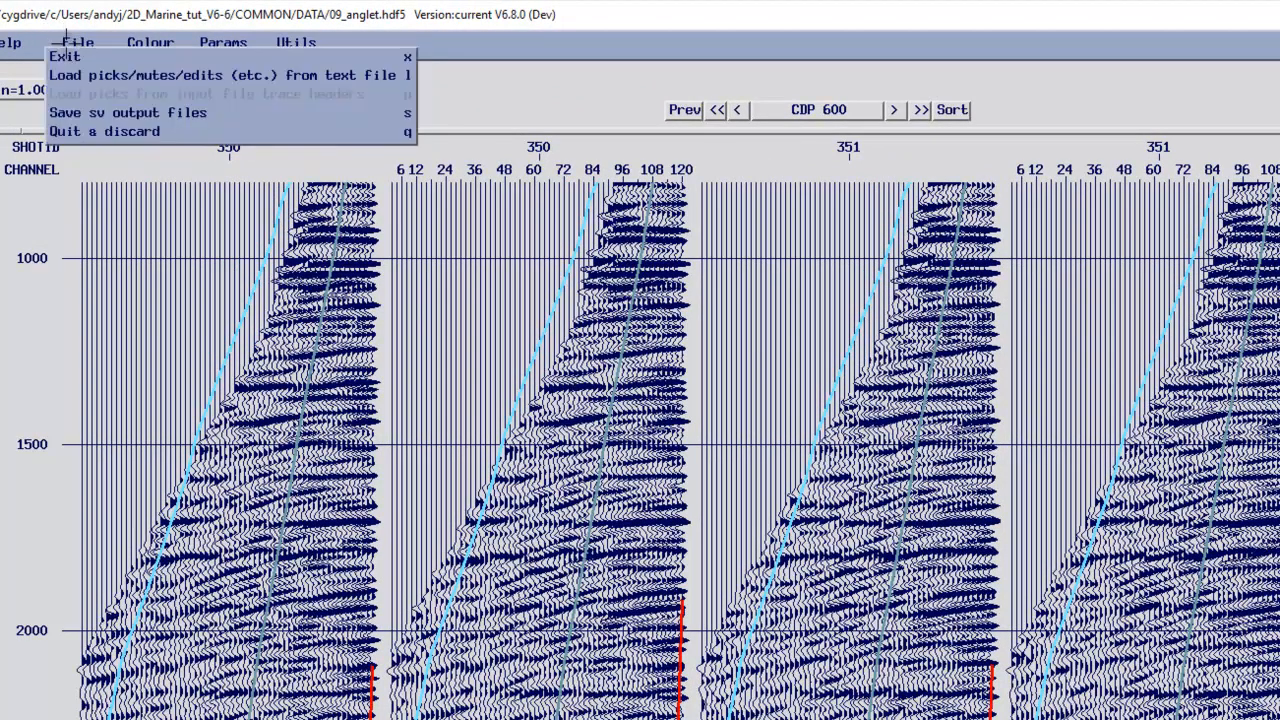
pyautogui.click(85, 131)
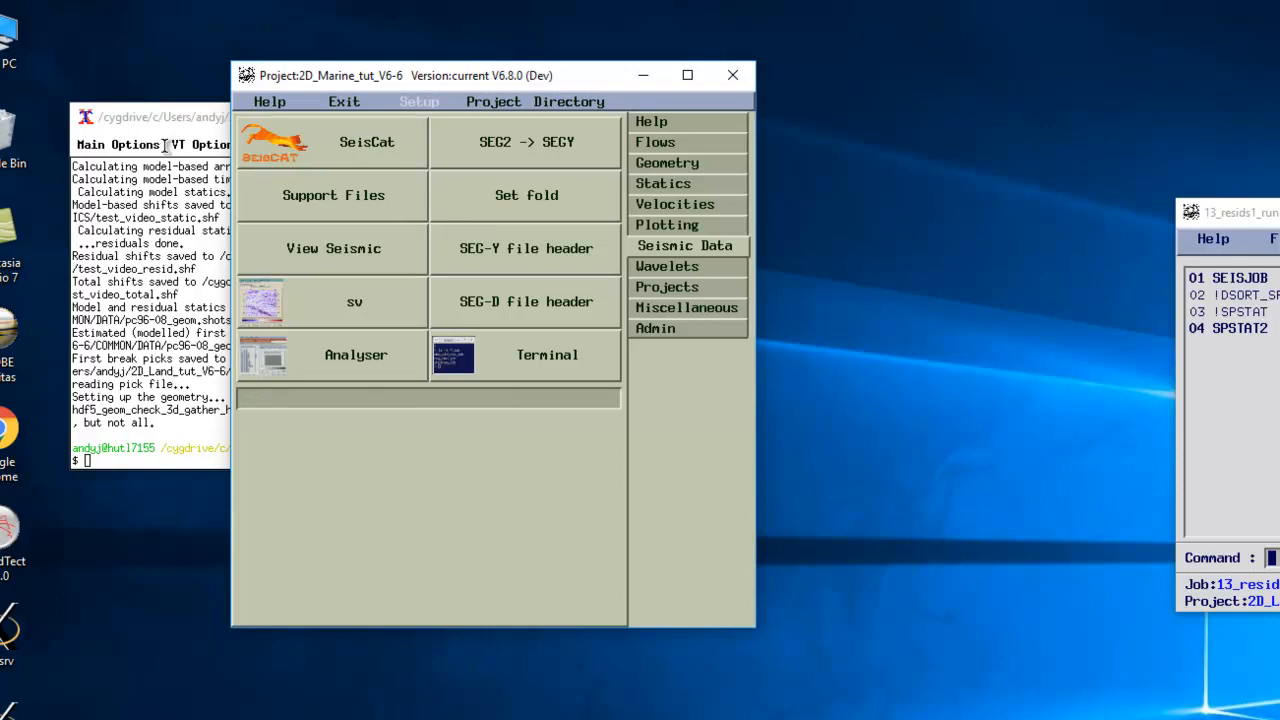
# Step: Switch to the 2D_Land_tut_V6-6 project and move the 13_resids1_run job window fully into view
pyautogui.click(480, 104)
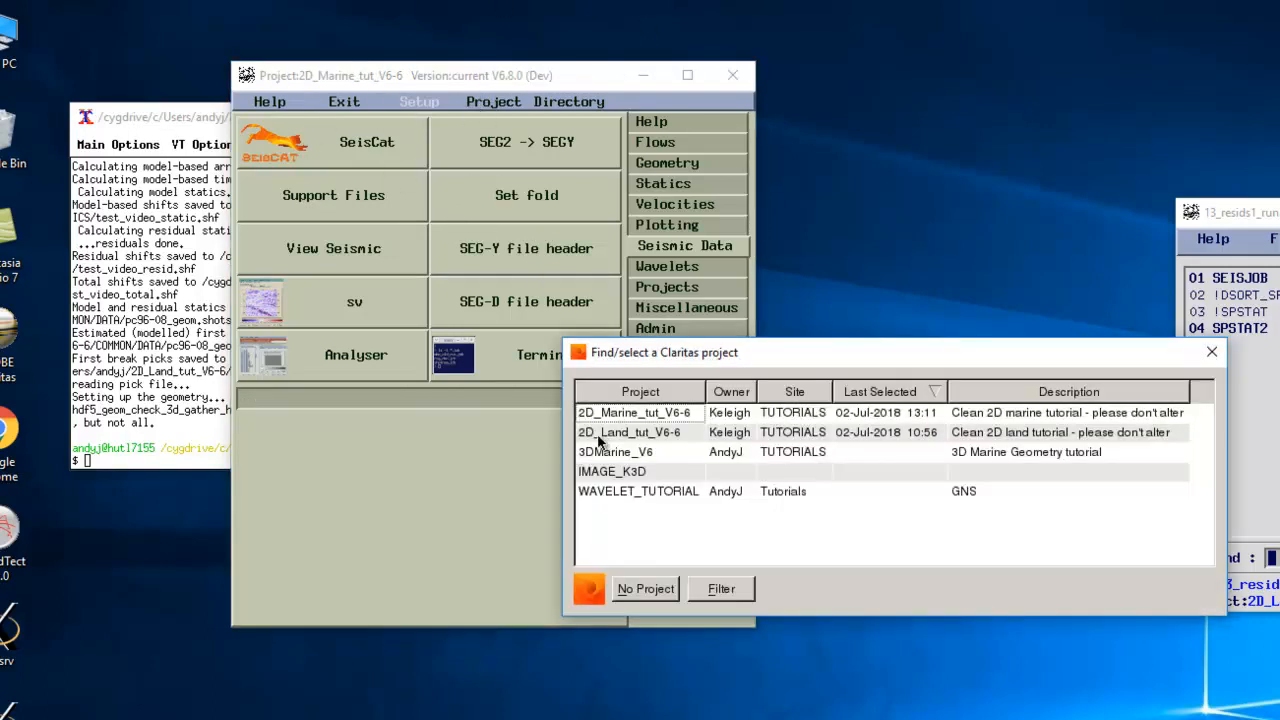
pyautogui.click(651, 440)
pyautogui.click(649, 434)
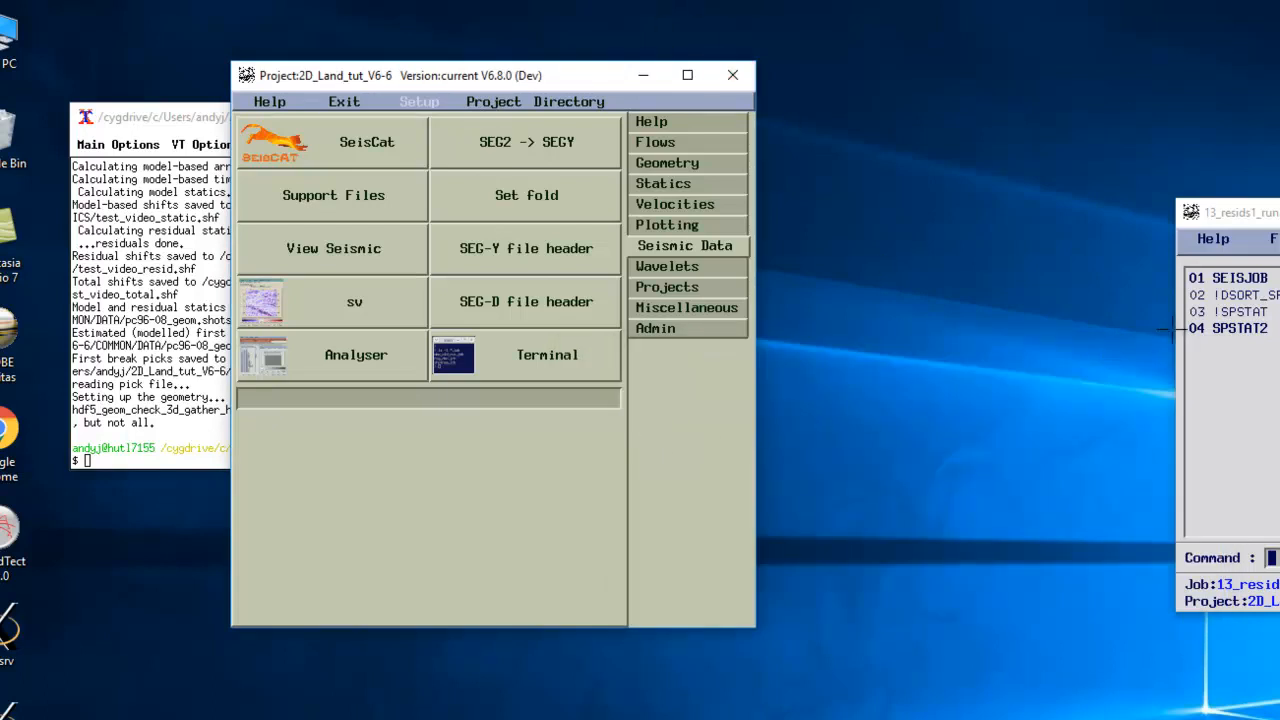
pyautogui.moveTo(1274, 214); pyautogui.dragTo(966, 147)
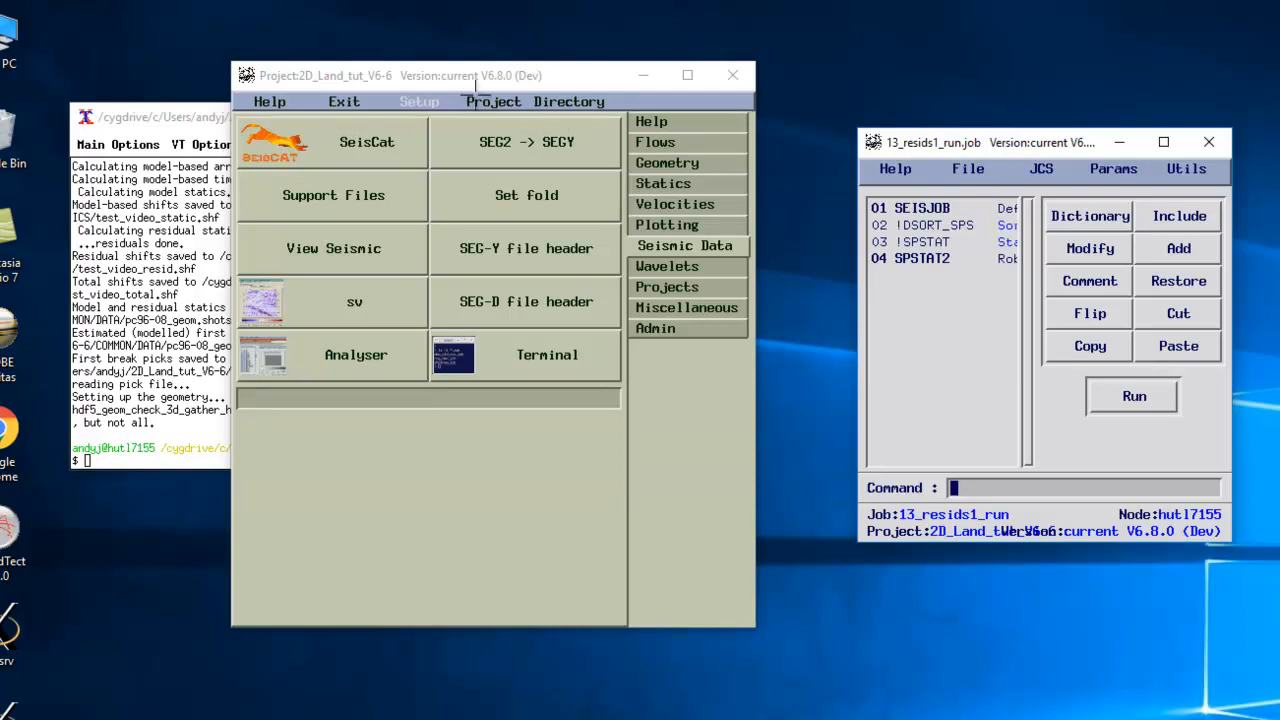
# Step: Open 13_resids1_run.job from the project's JOBS folder in the Seismic Job Editor
pyautogui.click(688, 145)
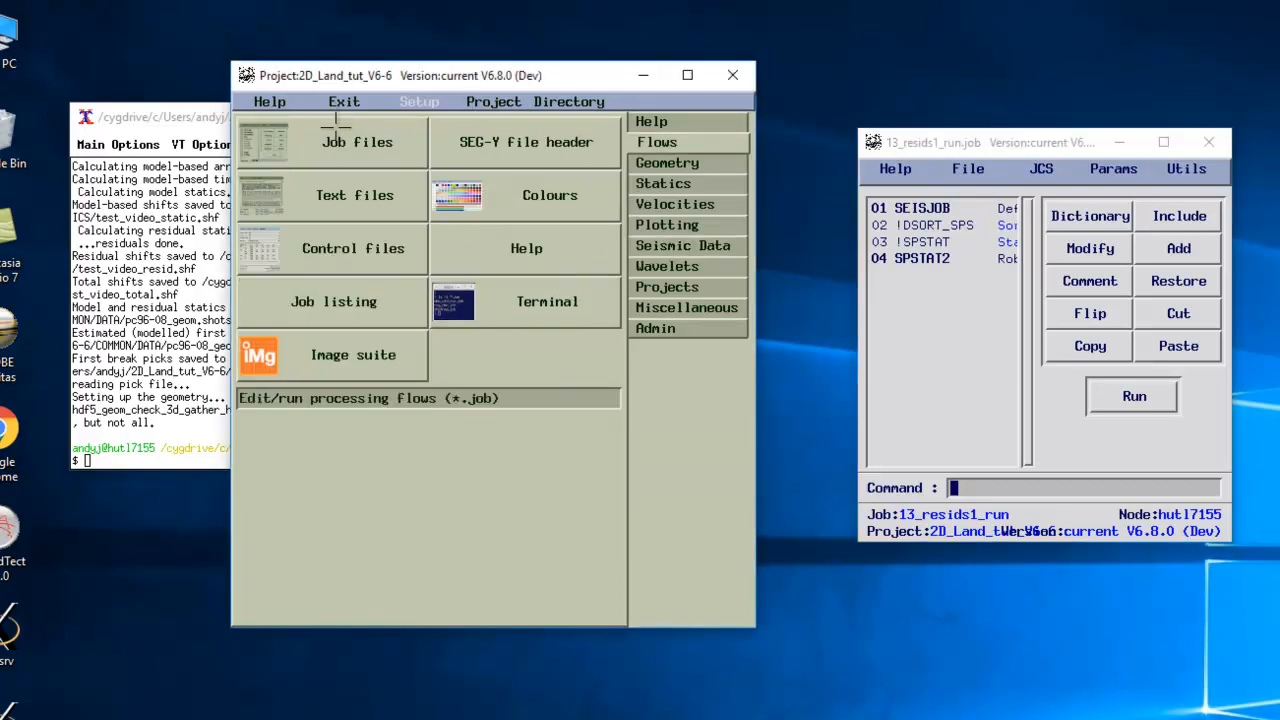
pyautogui.click(530, 137)
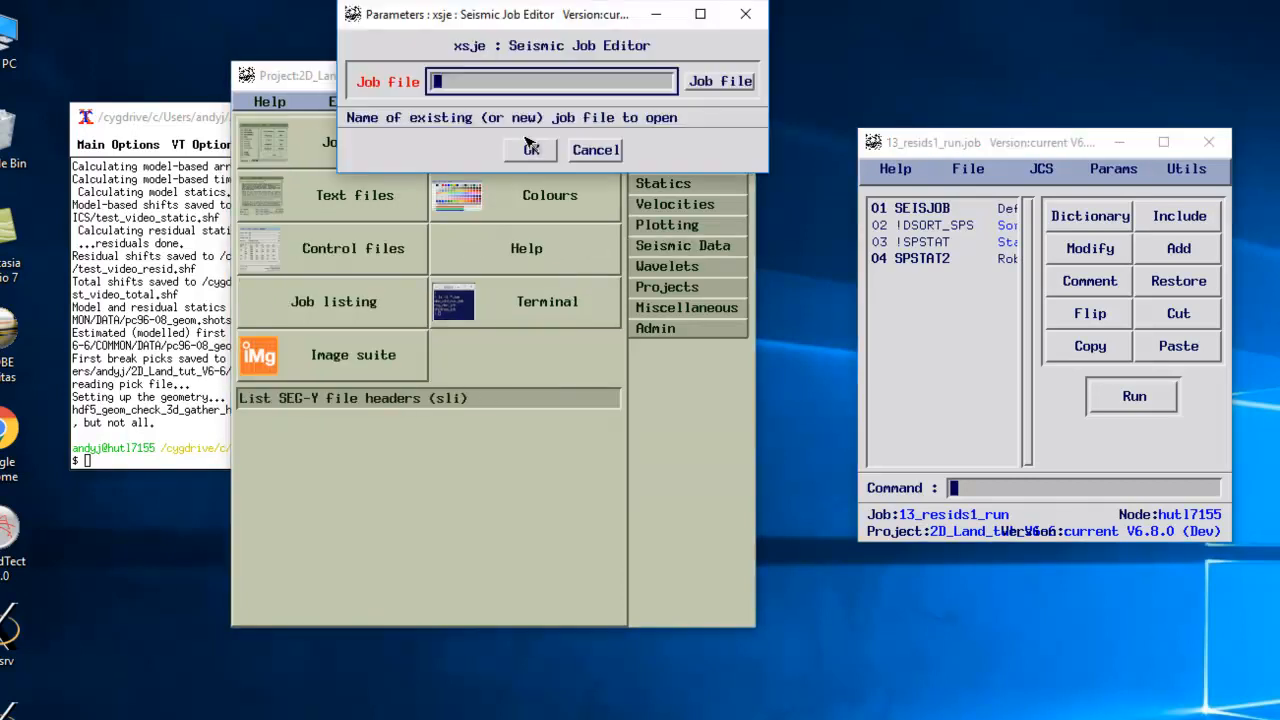
pyautogui.click(695, 79)
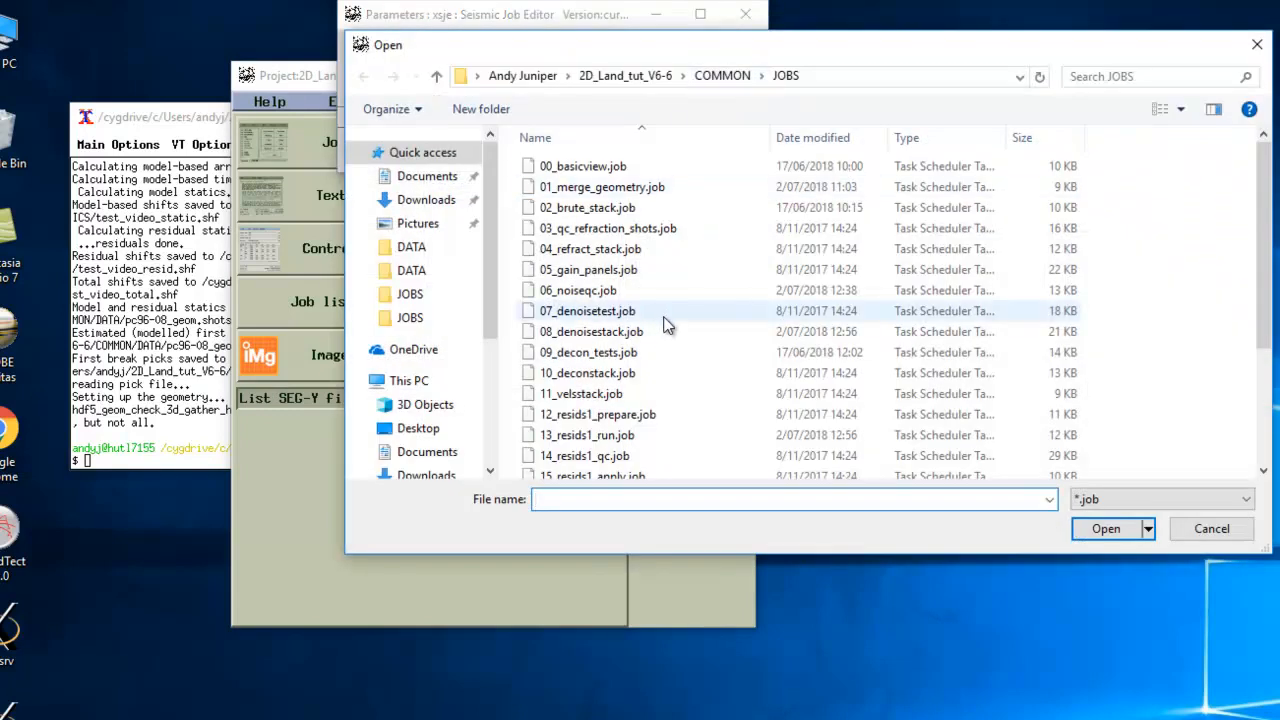
pyautogui.scroll(-2, 660, 325)
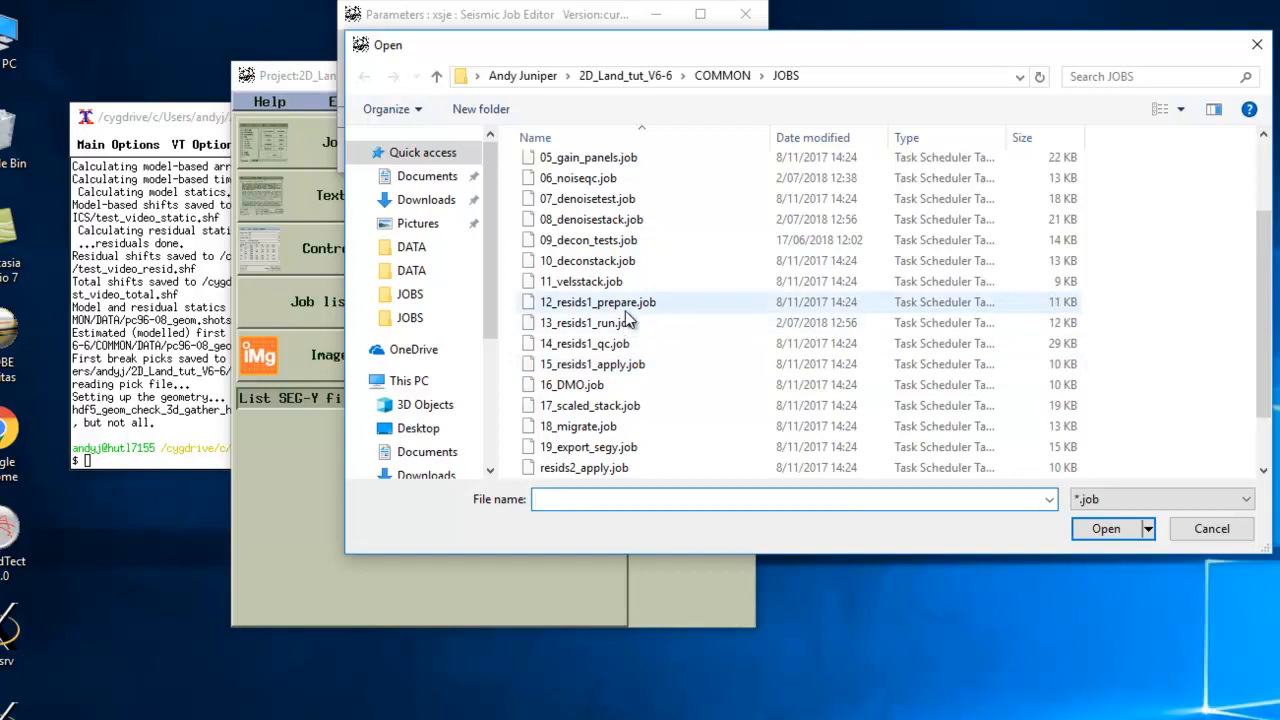
pyautogui.doubleClick(628, 322)
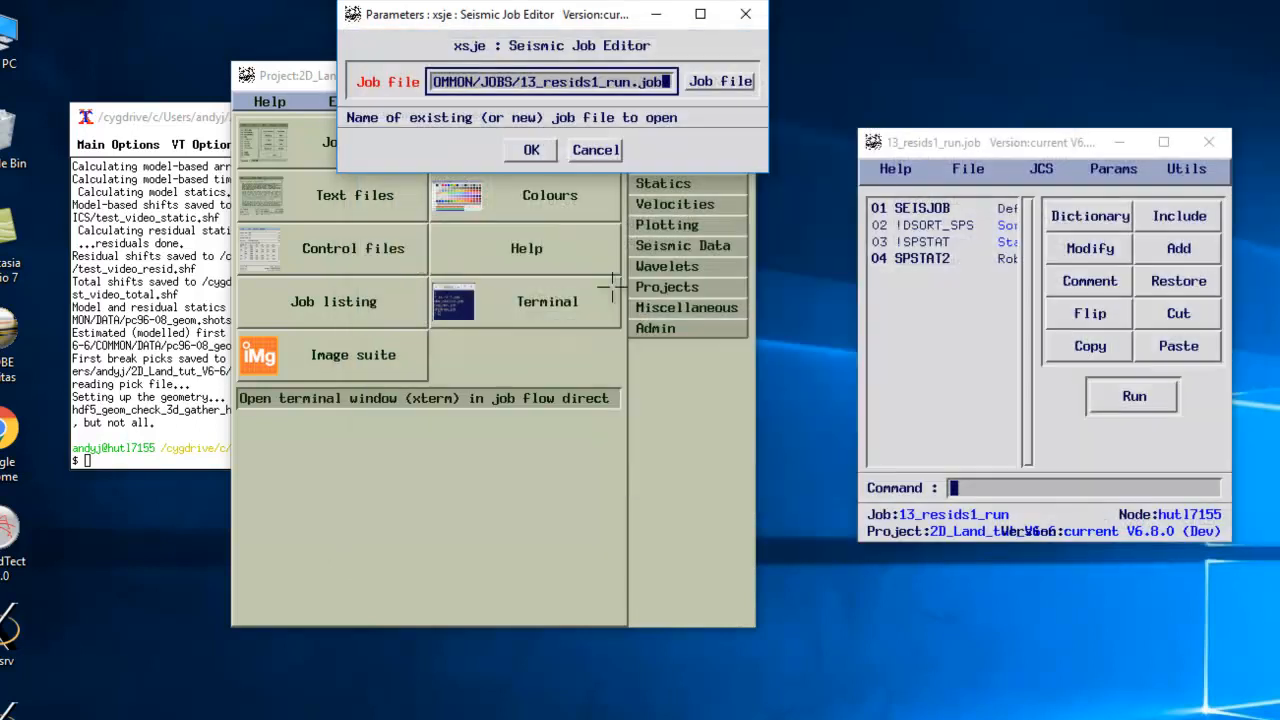
pyautogui.click(531, 150)
pyautogui.write('Yes')
pyautogui.click(530, 157)
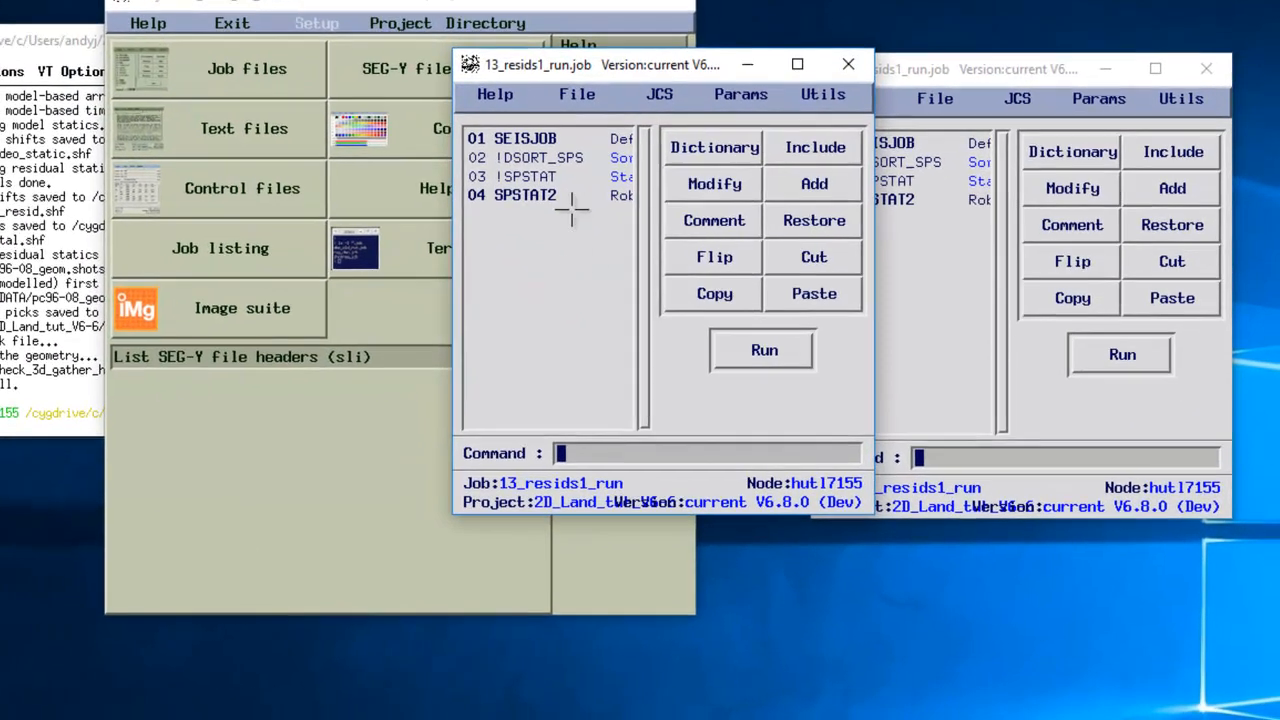
# Step: Examine the SPSTAT2 module's input, AGC, model filter, time window and advanced running mix and FK filter parameters
pyautogui.doubleClick(545, 197)
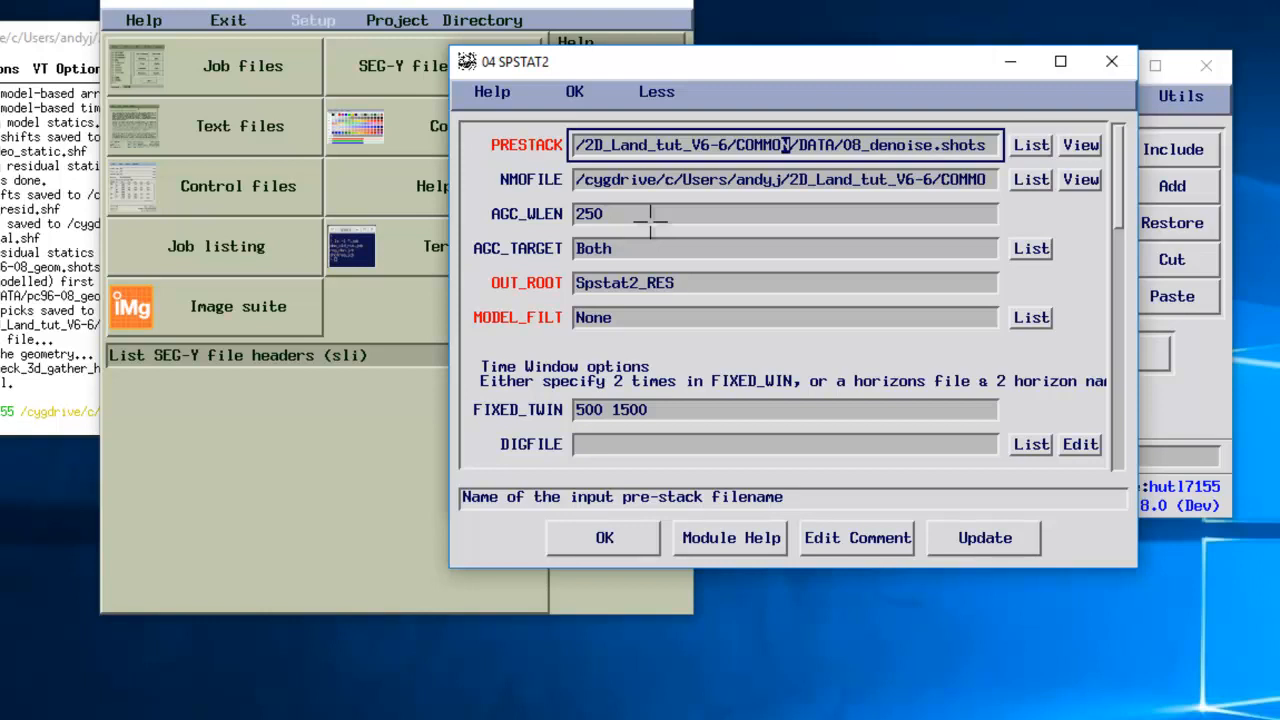
pyautogui.press('Tab')
pyautogui.press('Tab')
pyautogui.press('Tab')
pyautogui.press('Tab')
pyautogui.press('Tab')
pyautogui.press('Tab')
pyautogui.press('Tab')
pyautogui.press('Tab')
pyautogui.press('Tab')
pyautogui.press('Tab')
pyautogui.press('Tab')
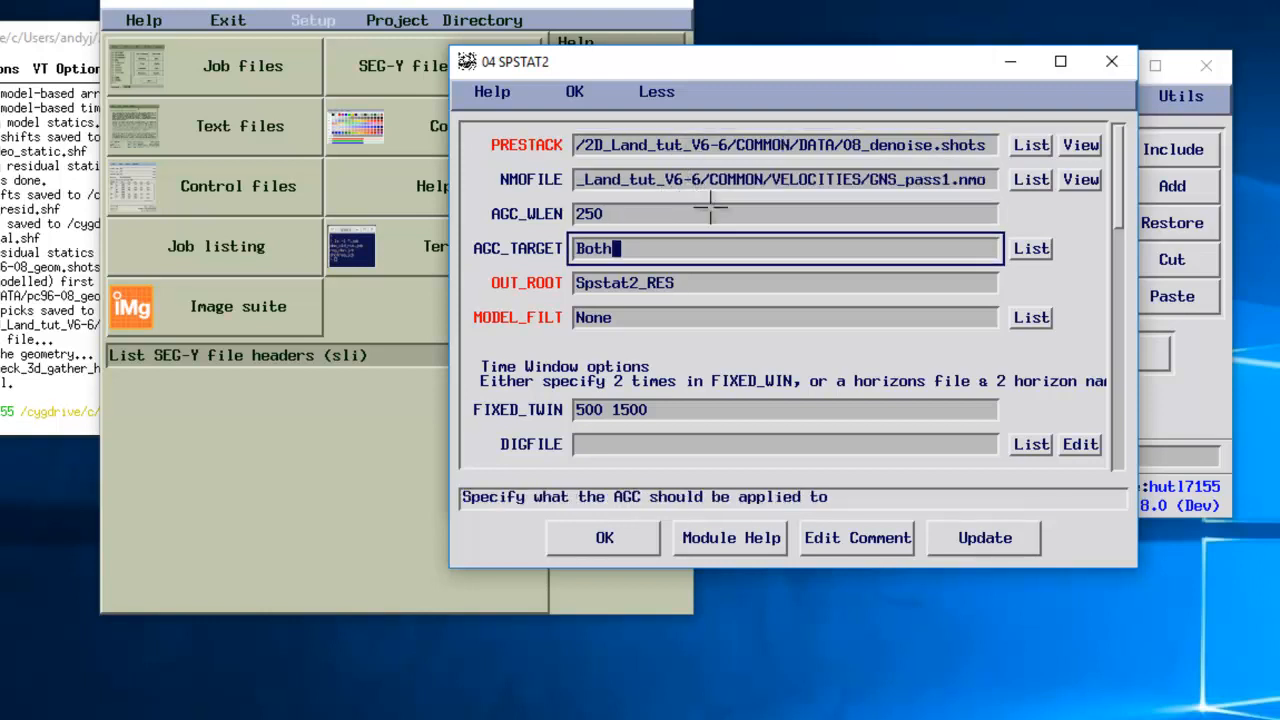
pyautogui.hotkey('shift', 'Tab')
pyautogui.hotkey('shift', 'Tab')
pyautogui.hotkey('shift', 'Tab')
pyautogui.hotkey('shift', 'Tab')
pyautogui.hotkey('shift', 'Tab')
pyautogui.hotkey('shift', 'Tab')
pyautogui.hotkey('shift', 'Tab')
pyautogui.hotkey('shift', 'Tab')
pyautogui.hotkey('shift', 'Tab')
pyautogui.hotkey('shift', 'Tab')
pyautogui.hotkey('shift', 'Tab')
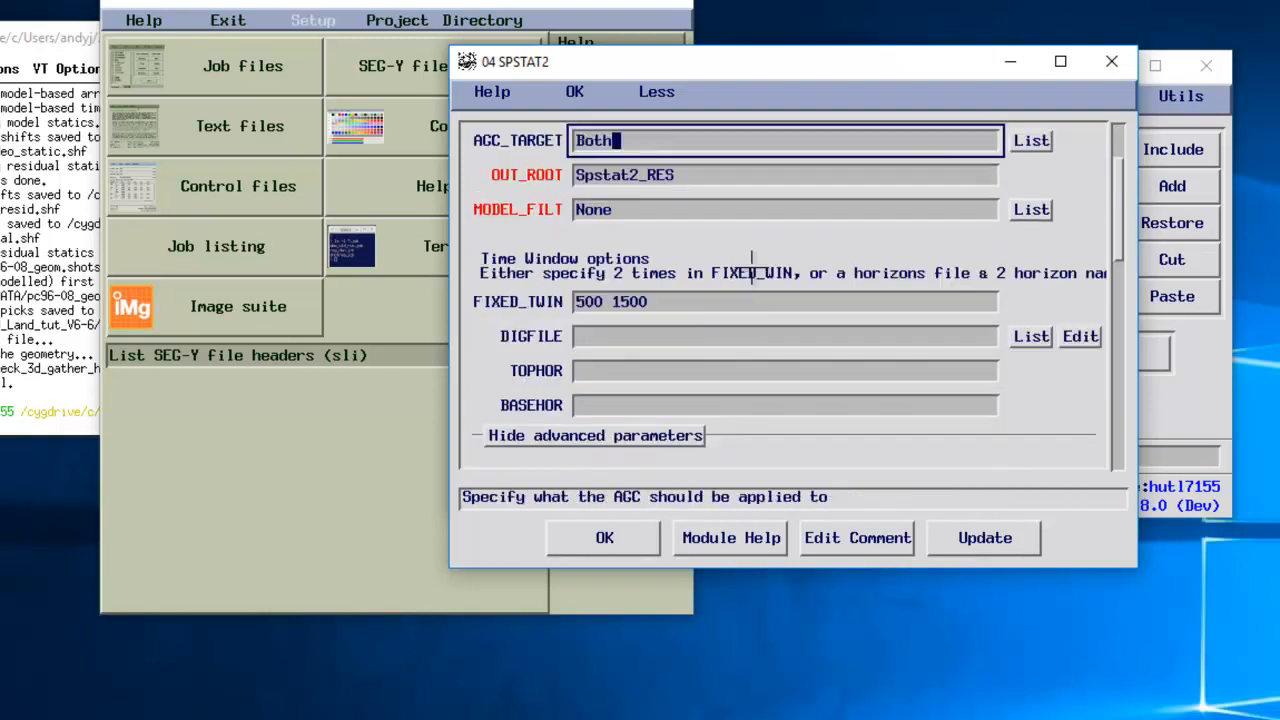
pyautogui.press('Tab')
pyautogui.press('Tab')
pyautogui.press('Tab')
pyautogui.press('Tab')
pyautogui.press('Tab')
pyautogui.press('Tab')
pyautogui.press('Tab')
pyautogui.press('Tab')
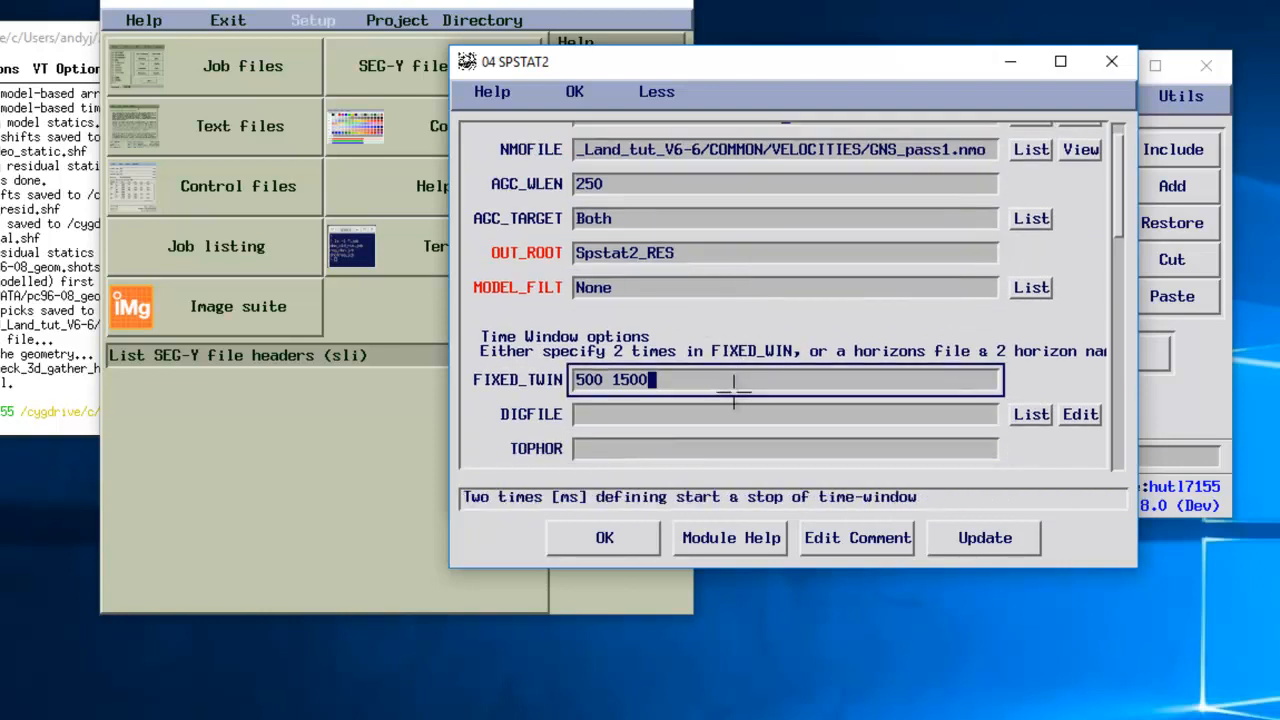
pyautogui.hotkey('shift', 'Tab')
pyautogui.hotkey('shift', 'Tab')
pyautogui.press('Tab')
pyautogui.press('Tab')
pyautogui.press('Tab')
pyautogui.press('Tab')
pyautogui.press('Tab')
pyautogui.press('Tab')
pyautogui.press('Tab')
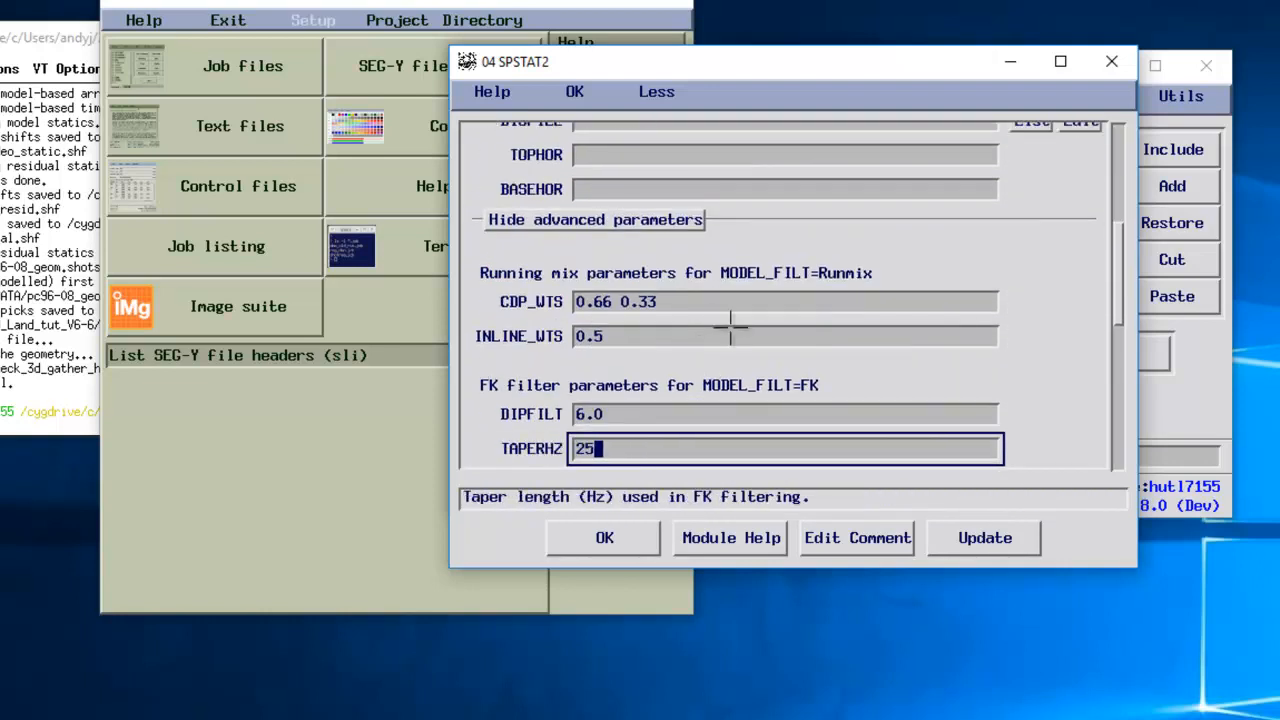
pyautogui.press('Tab')
pyautogui.hotkey('shift', 'Tab')
pyautogui.hotkey('shift', 'Tab')
pyautogui.hotkey('shift', 'Tab')
pyautogui.hotkey('shift', 'Tab')
pyautogui.hotkey('shift', 'Tab')
pyautogui.hotkey('shift', 'Tab')
pyautogui.hotkey('shift', 'Tab')
pyautogui.hotkey('shift', 'Tab')
pyautogui.hotkey('shift', 'Tab')
pyautogui.hotkey('shift', 'Tab')
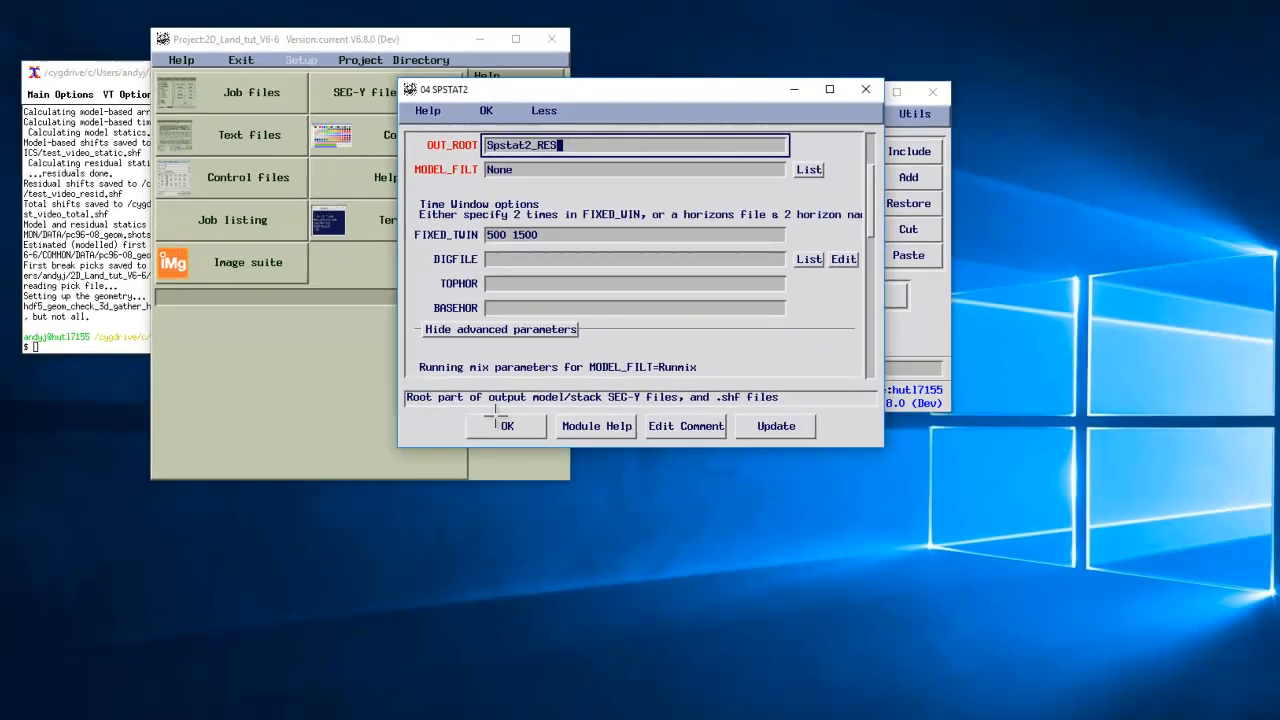
# Step: Accept the SPSTAT2 parameters and close the newly opened 13_resids1_run job editor
pyautogui.click(604, 537)
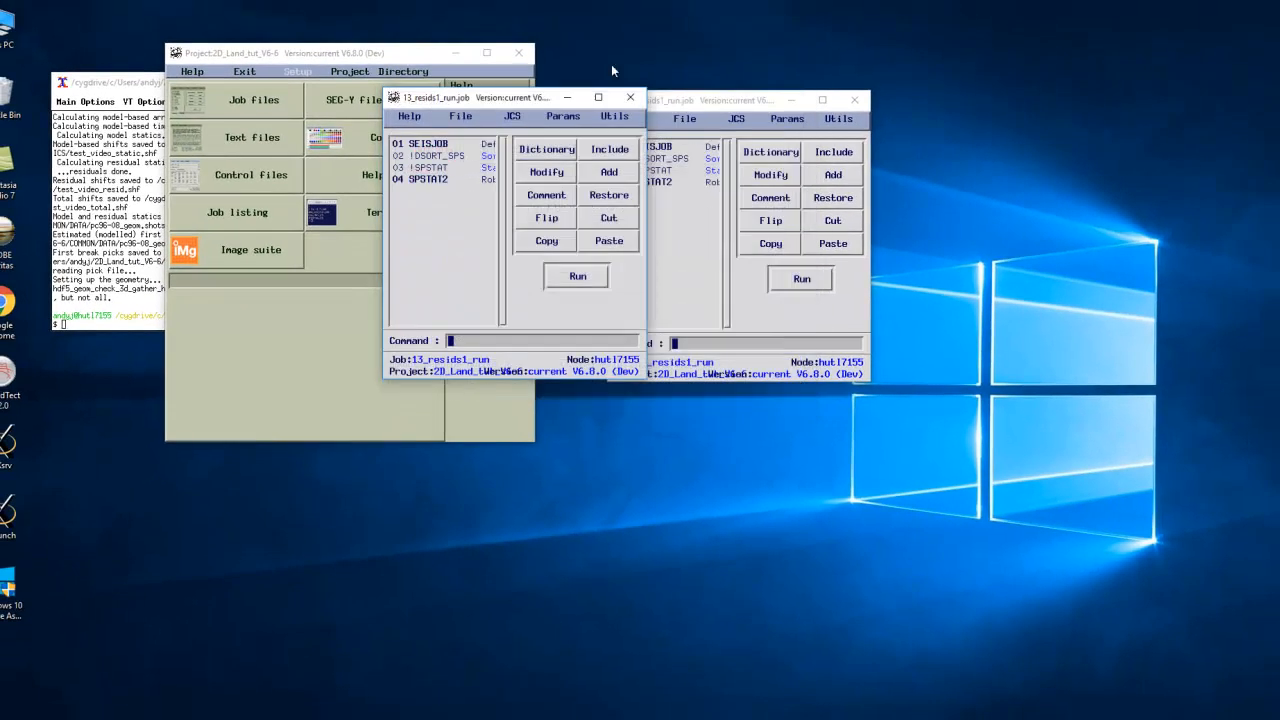
pyautogui.click(458, 117)
pyautogui.click(460, 127)
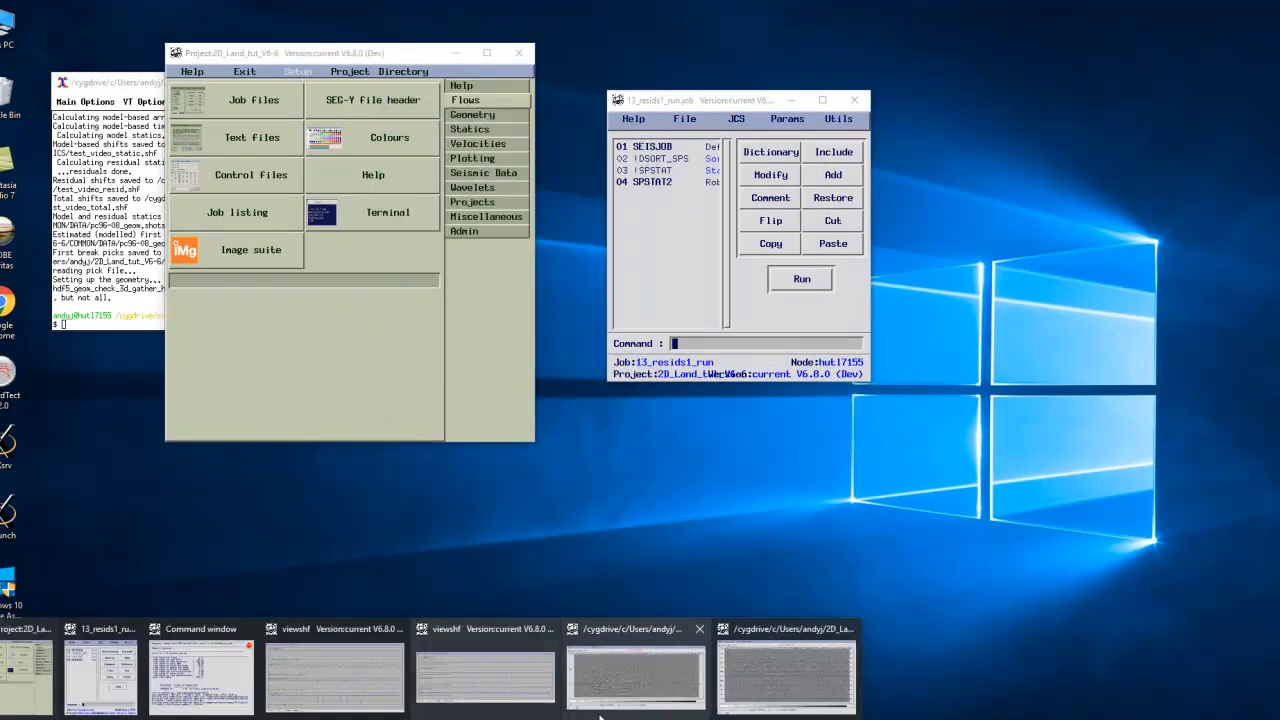
# Step: Compare the Spstat2_RES stacks 001, 002 and 008 by switching repeatedly between them in the seismic viewer
pyautogui.click(763, 692)
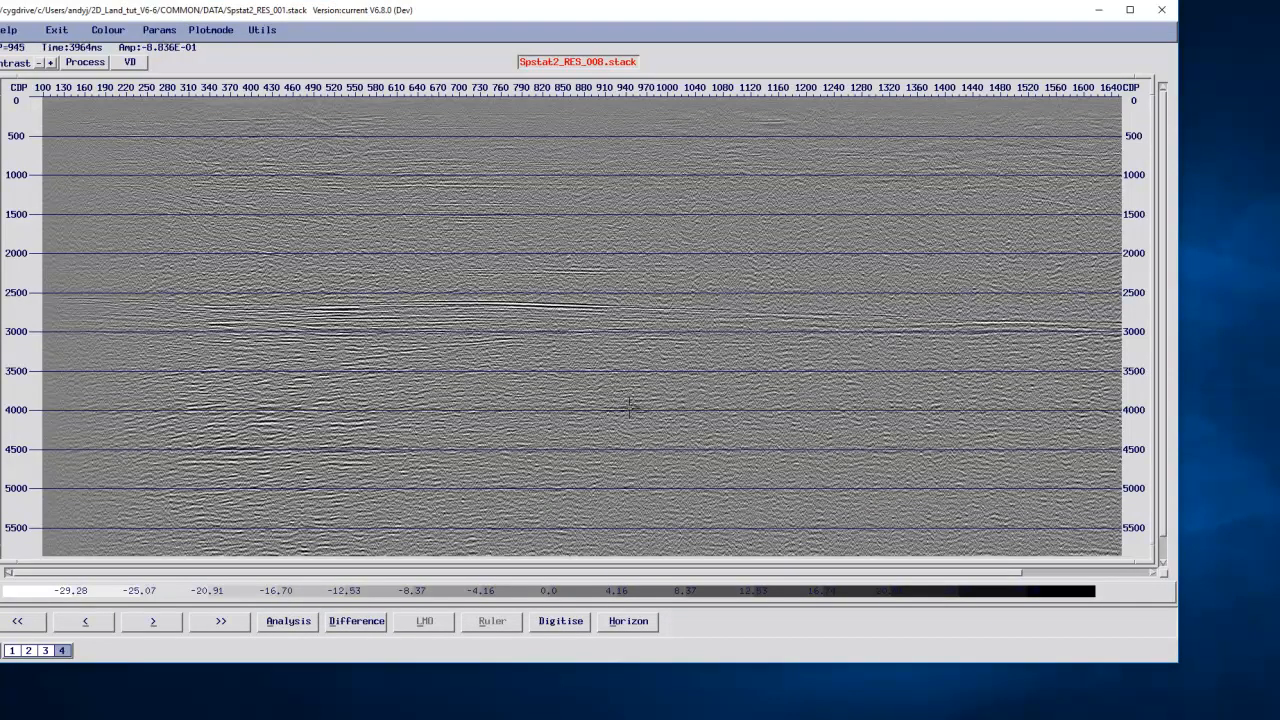
pyautogui.press('1')
pyautogui.press('2')
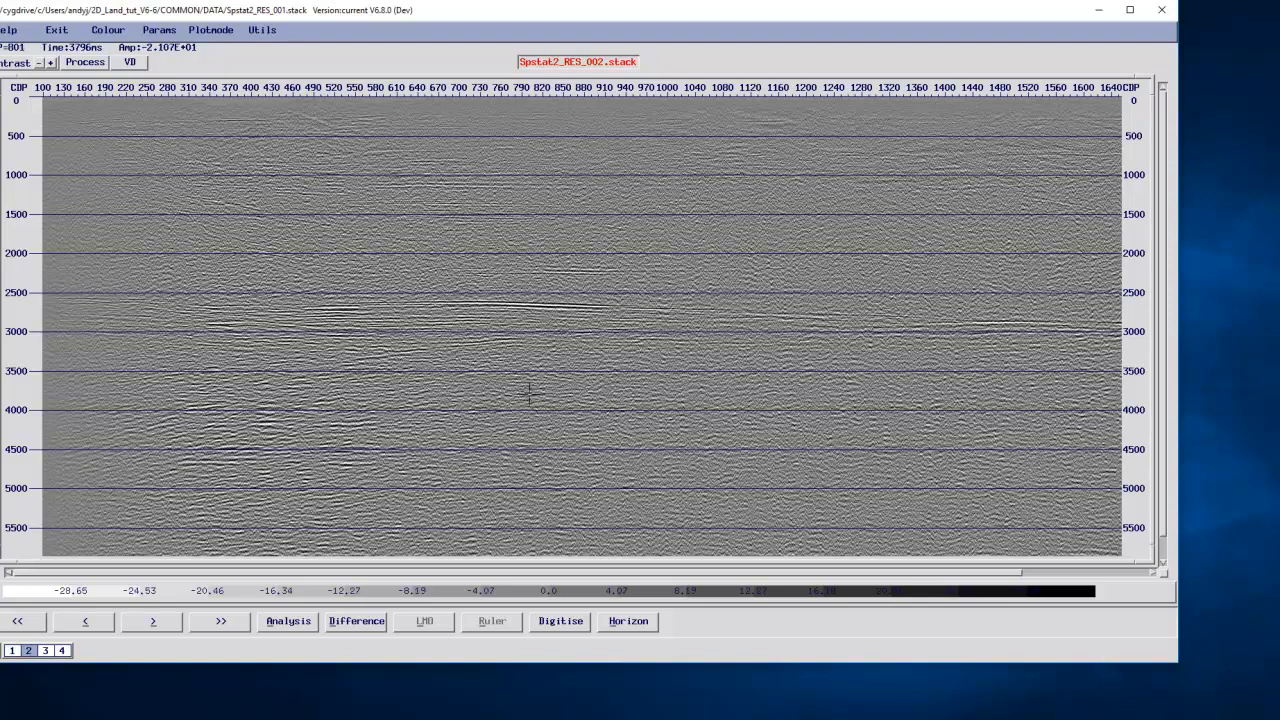
pyautogui.press('4')
pyautogui.press('1')
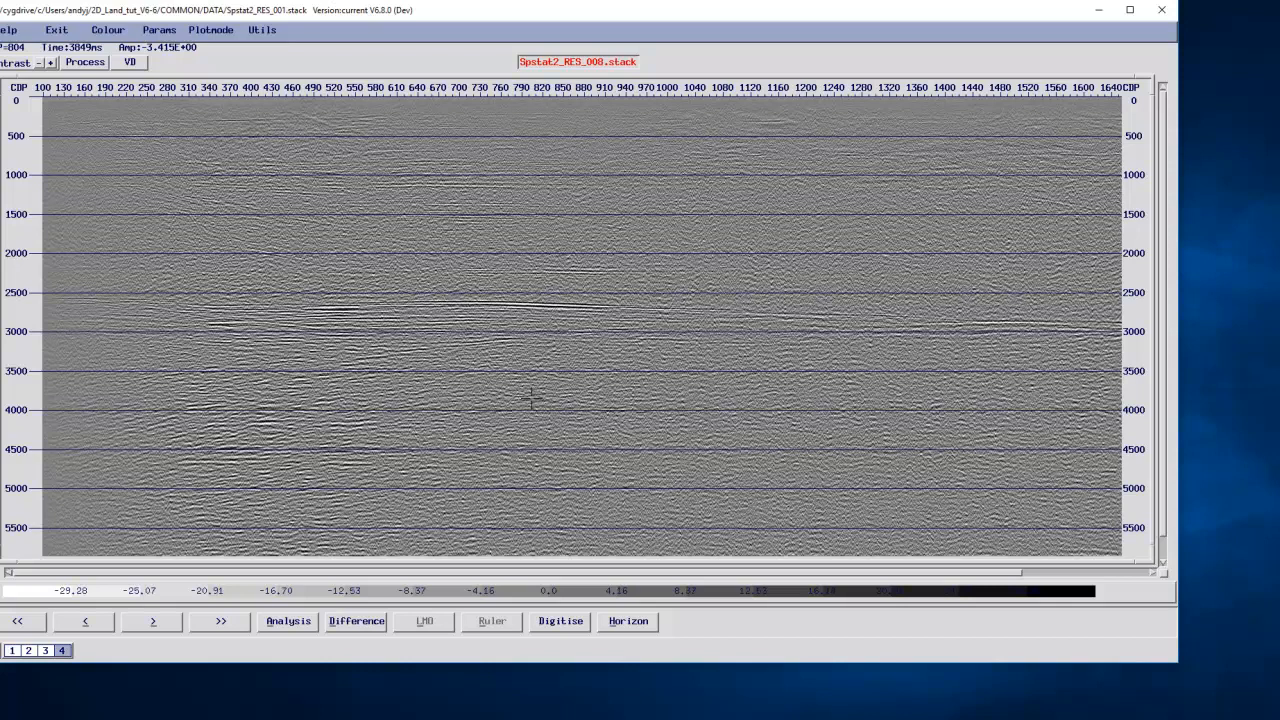
pyautogui.press('4')
pyautogui.press('1')
pyautogui.press('4')
pyautogui.press('1')
pyautogui.press('4')
pyautogui.press('1')
pyautogui.press('4')
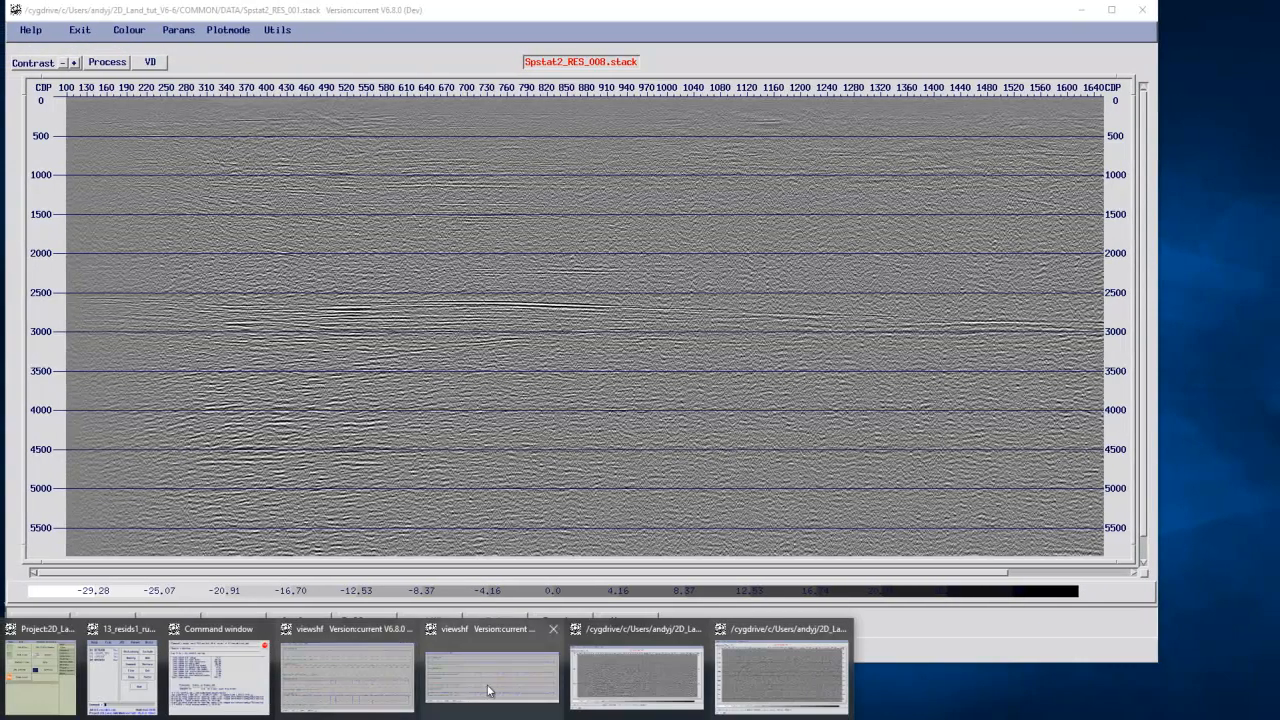
# Step: Show the cumulative surface-consistent statics, quit that viewer discarding changes, and exit the stack viewer
pyautogui.click(366, 681)
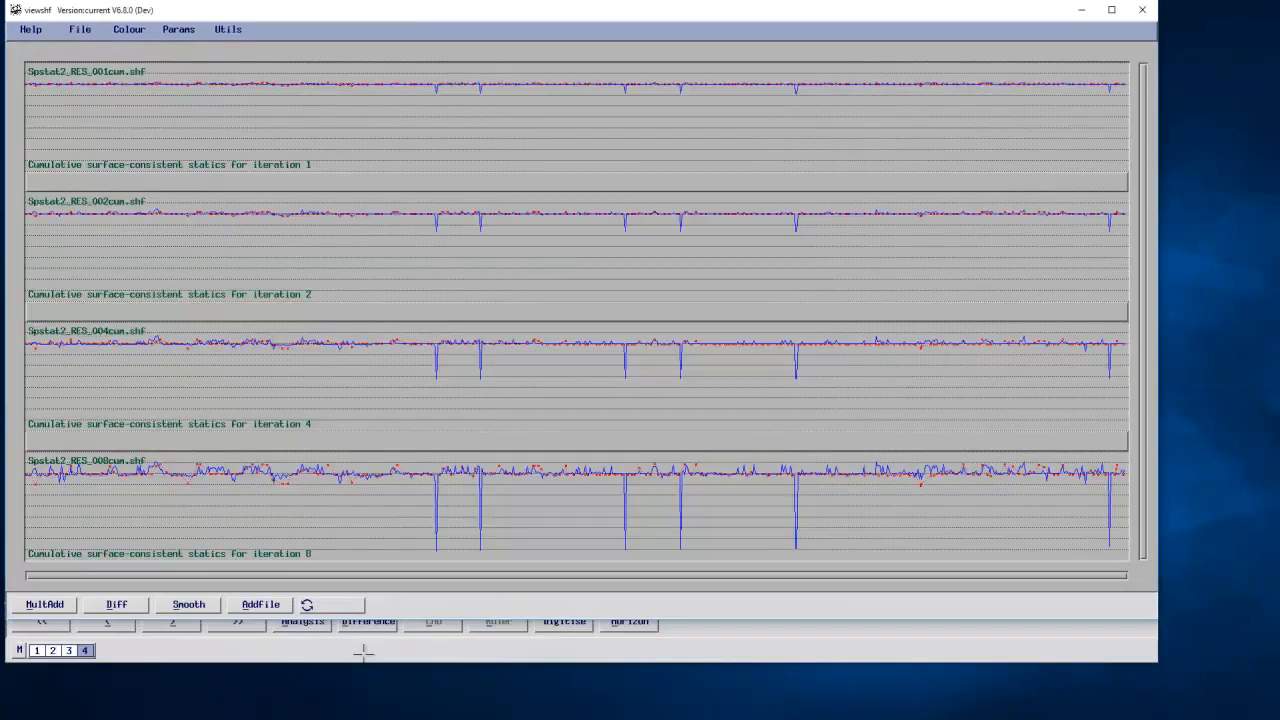
pyautogui.click(78, 29)
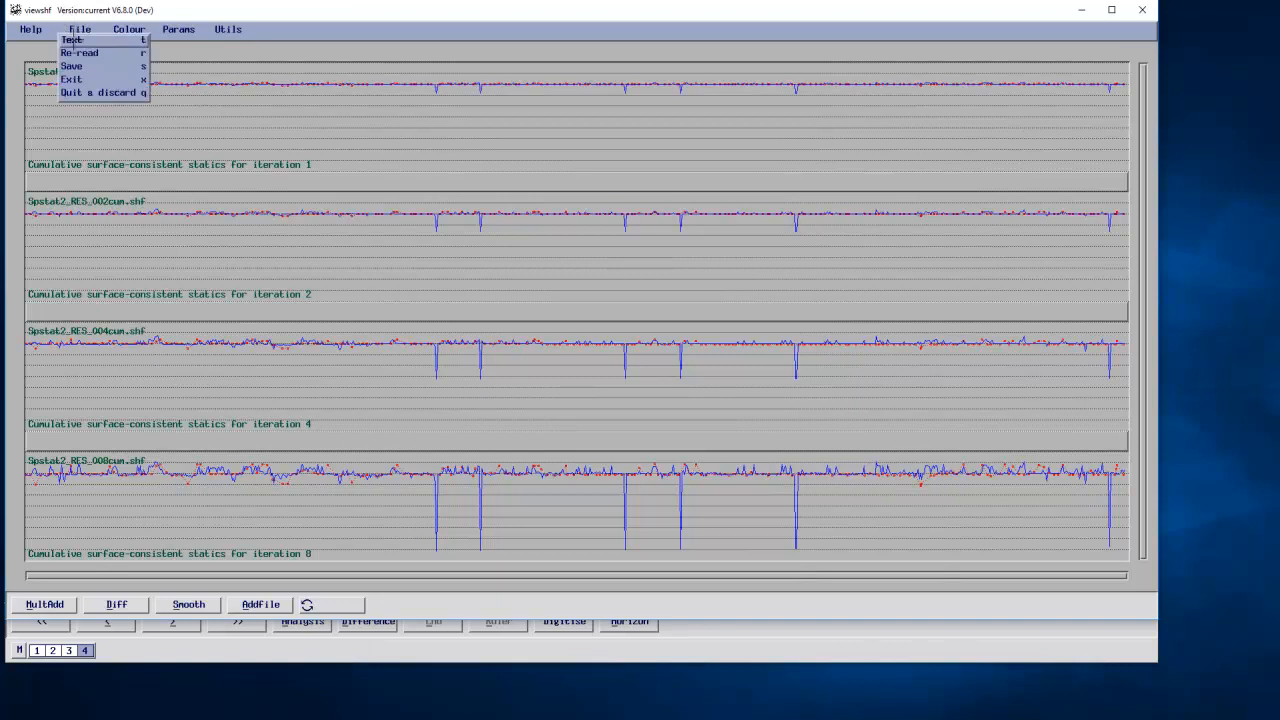
pyautogui.click(80, 92)
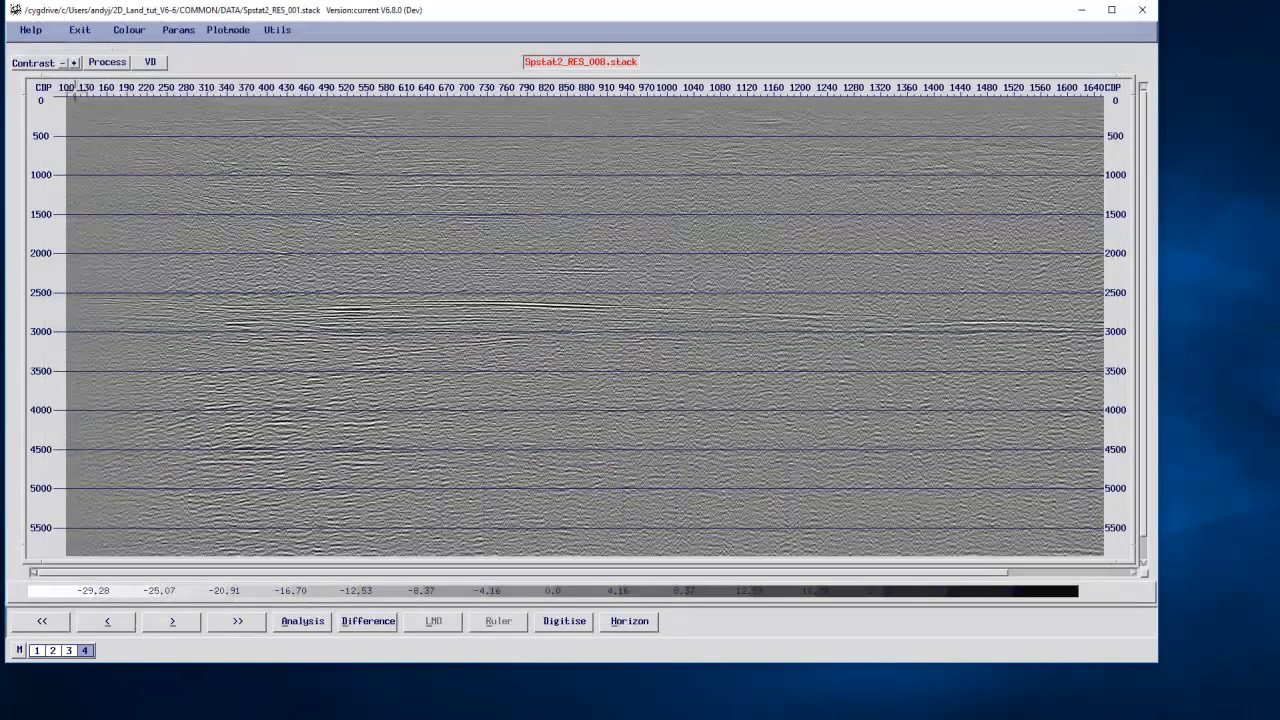
pyautogui.click(80, 30)
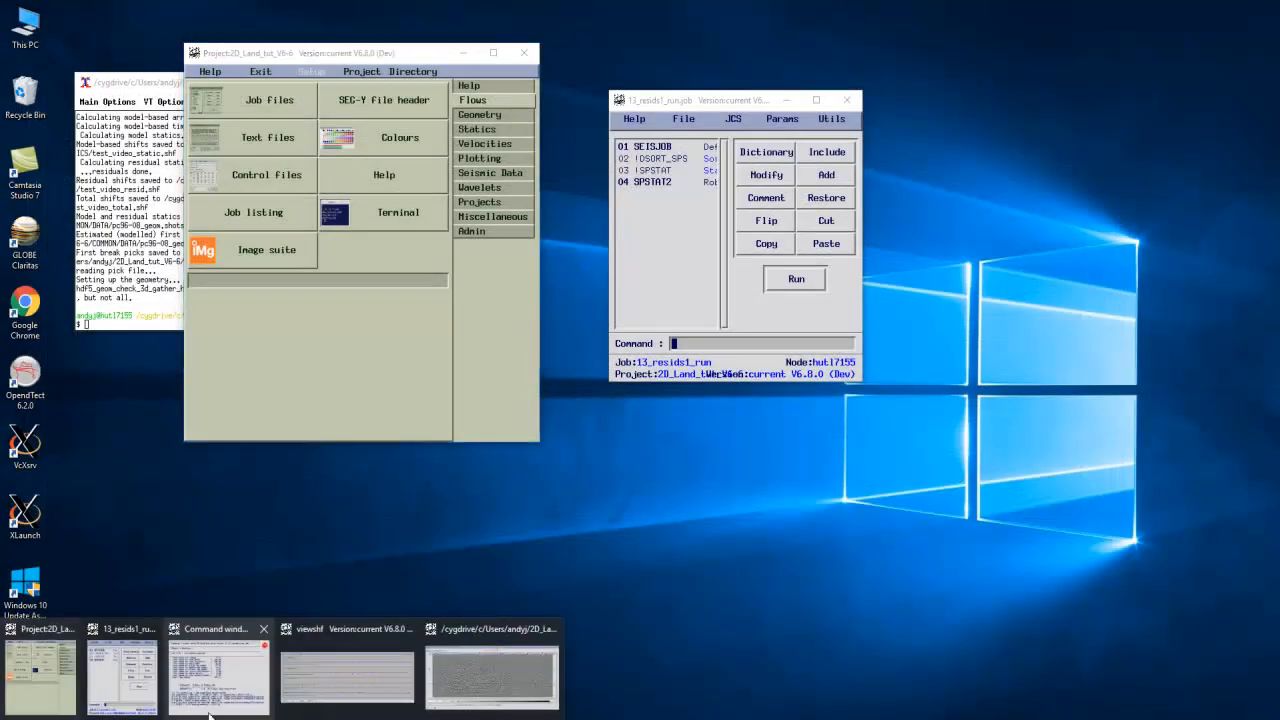
# Step: Show the residual surface-consistent statics and the Spstat2_RES model sections, and quit both viewers without saving
pyautogui.moveTo(316, 661)
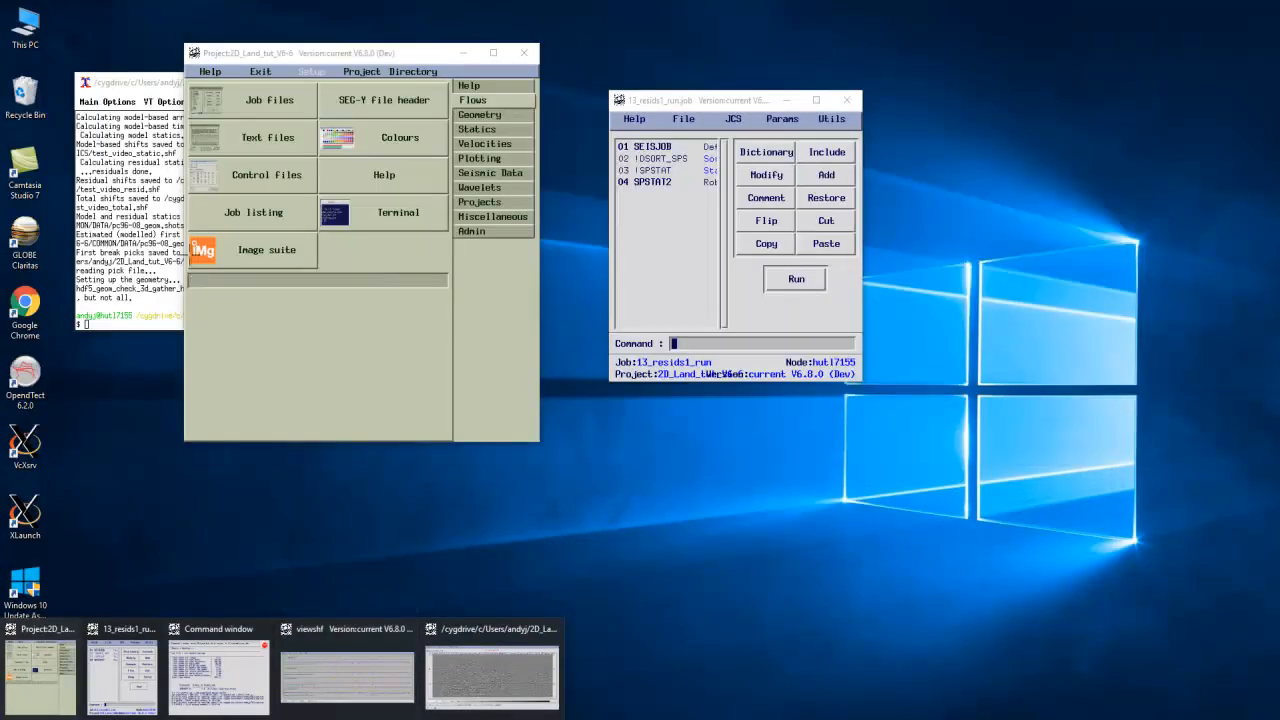
pyautogui.click(320, 684)
pyautogui.click(82, 29)
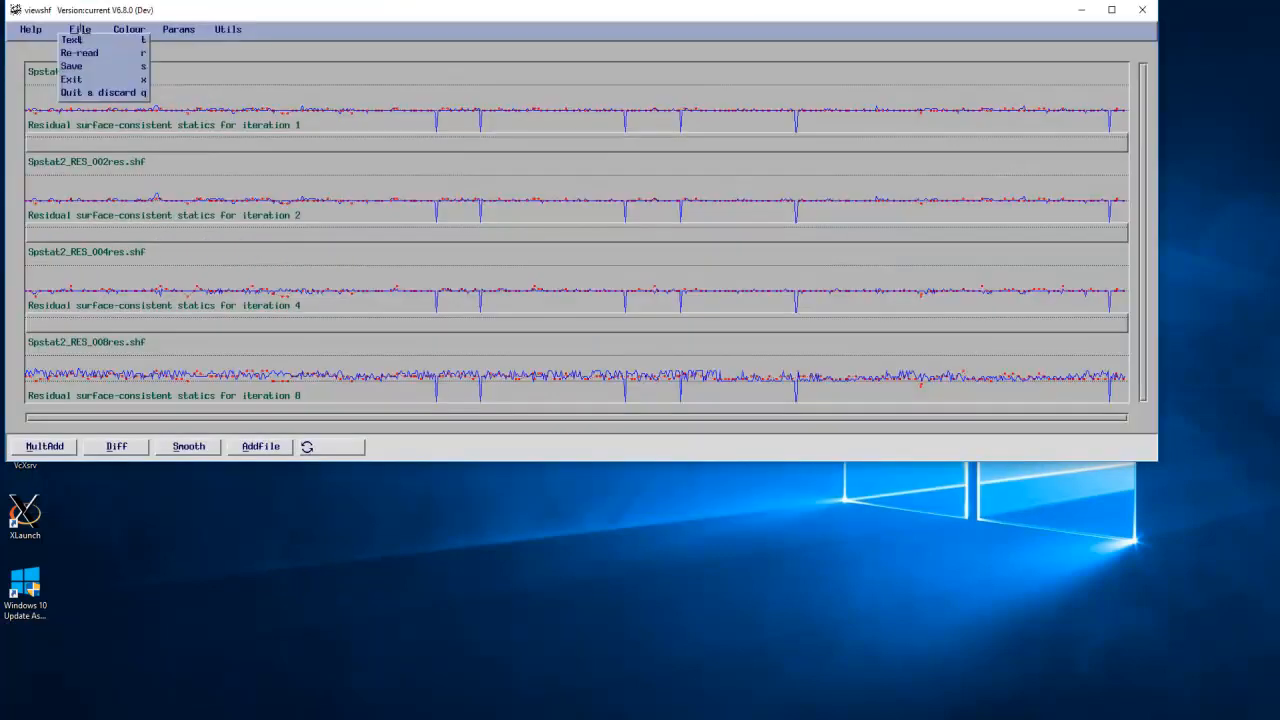
pyautogui.click(95, 91)
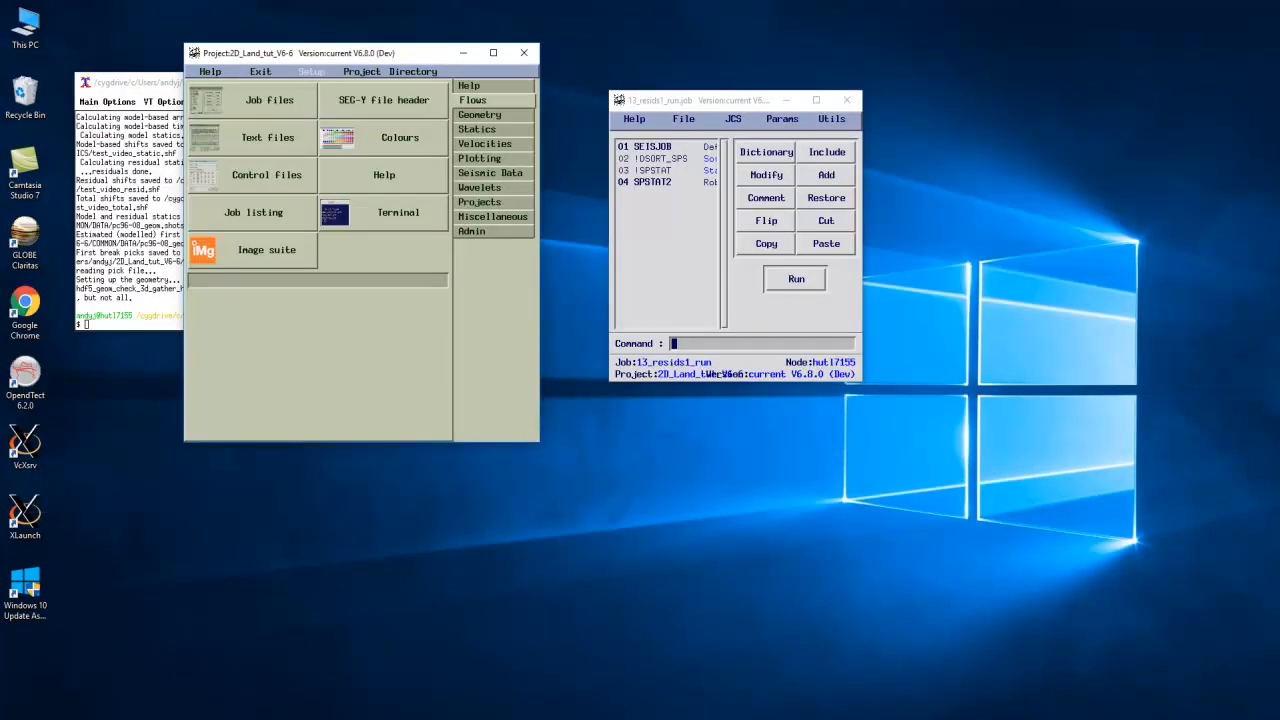
pyautogui.click(320, 680)
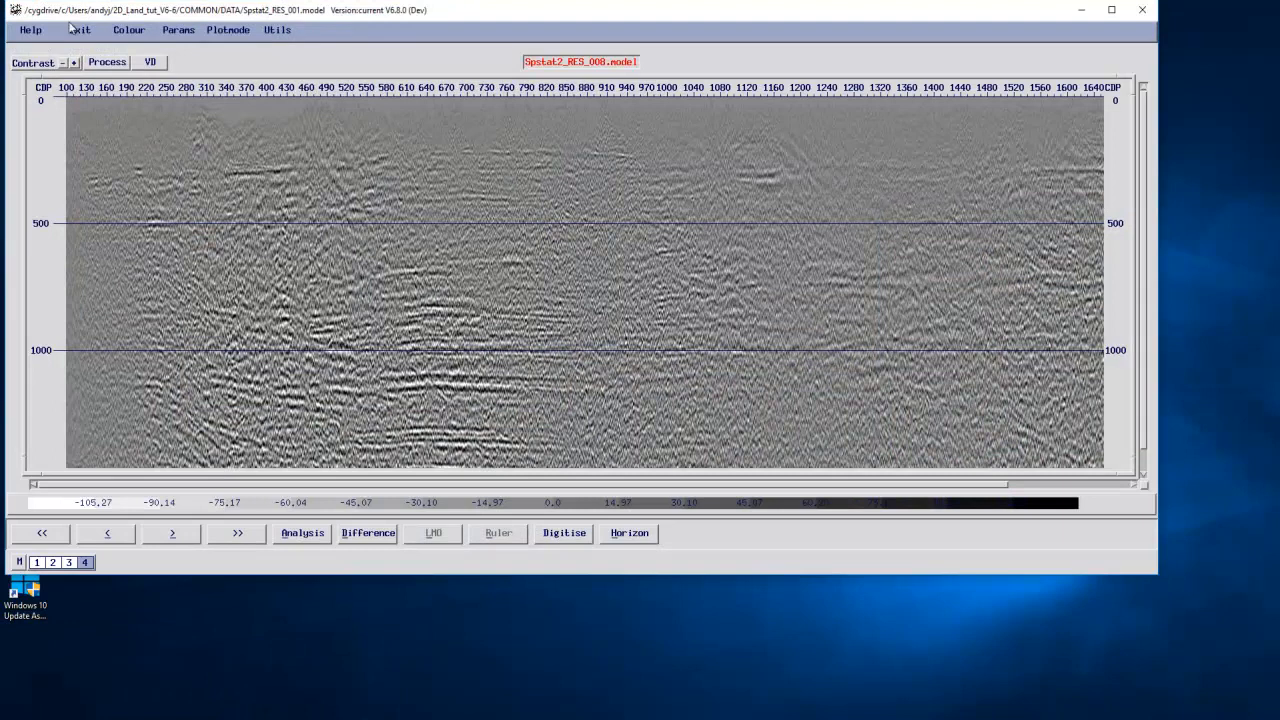
pyautogui.click(79, 30)
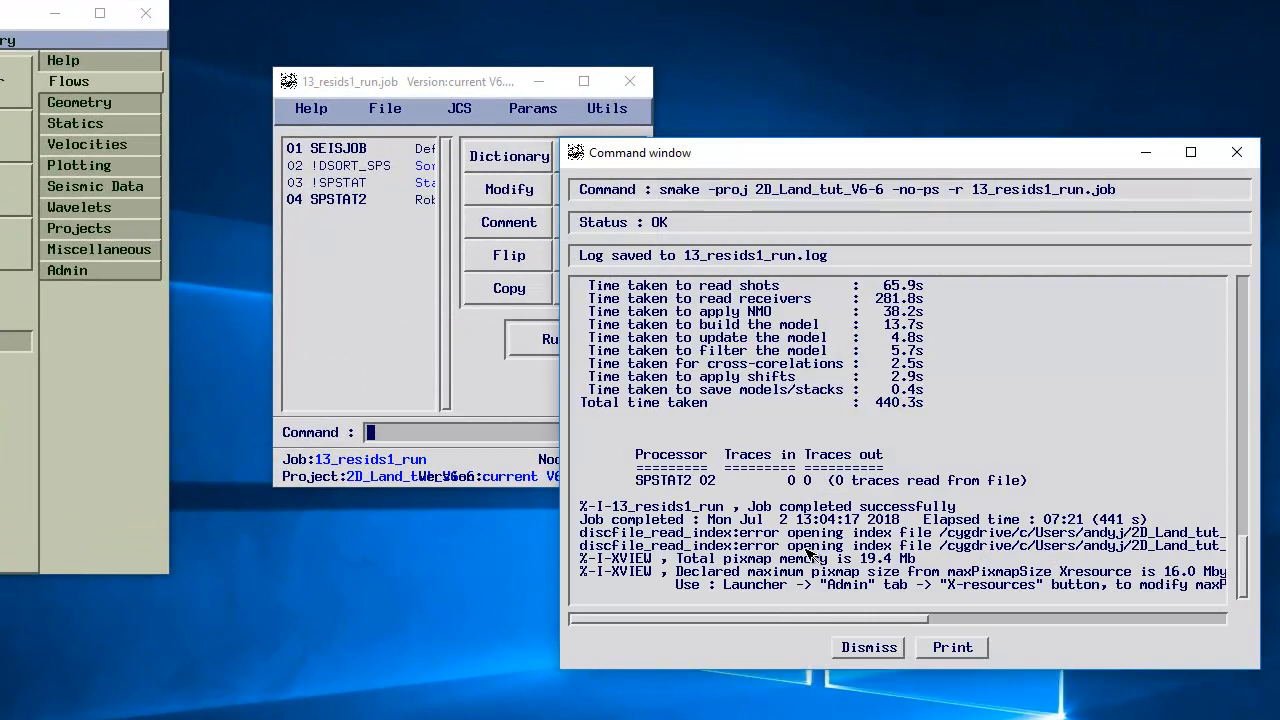
# Step: Review the stack power and elapsed times in the 13_resids1_run log, and close the log and its job editor
pyautogui.scroll(5, 810, 558)
pyautogui.scroll(-2, 805, 560)
pyautogui.scroll(1, 803, 556)
pyautogui.scroll(-1, 800, 552)
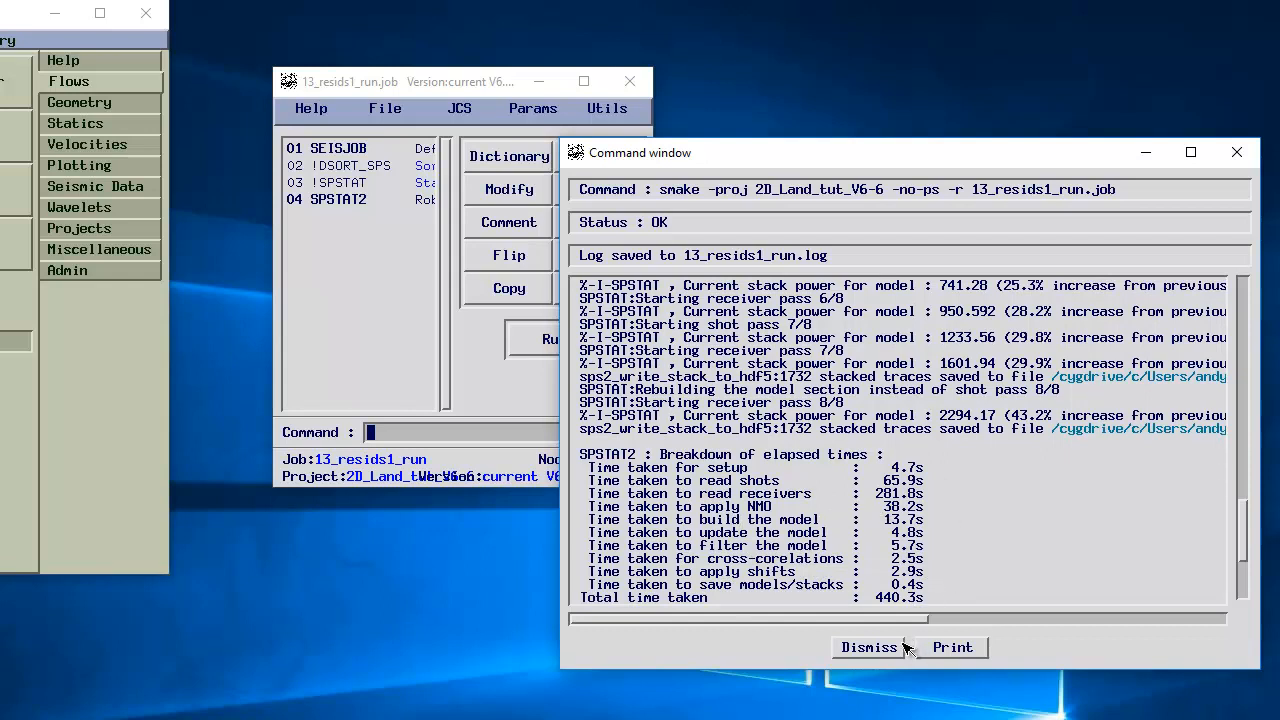
pyautogui.click(870, 647)
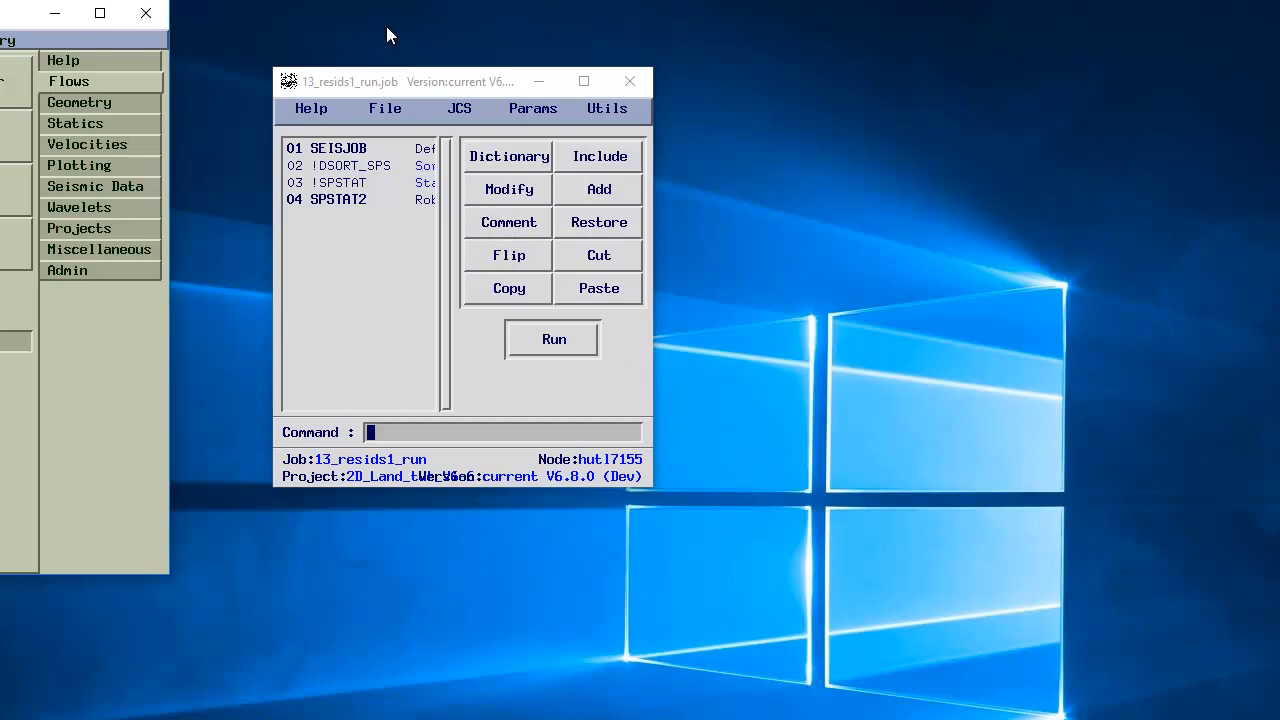
pyautogui.click(384, 110)
pyautogui.click(390, 123)
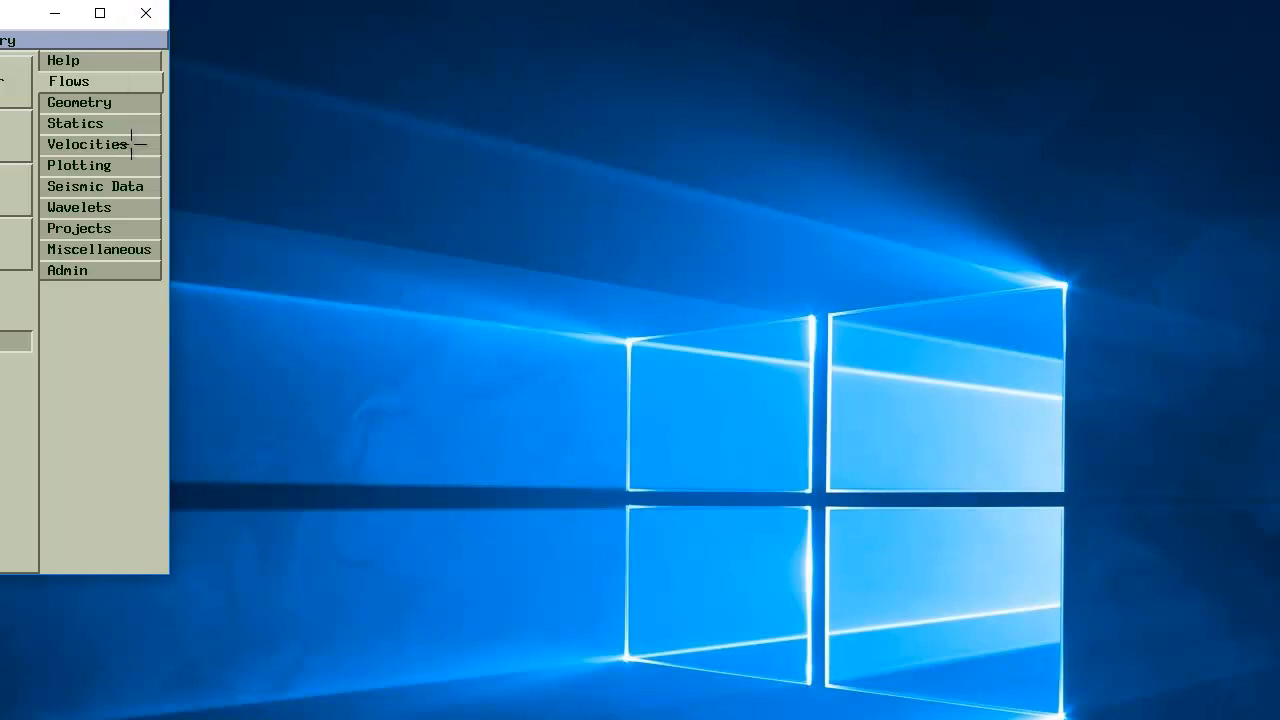
# Step: Move the launcher clear of the desktop edge, show its Statics tools and bring up a fresh terminal prompt
pyautogui.moveTo(2, 12); pyautogui.dragTo(392, 56)
pyautogui.click(562, 166)
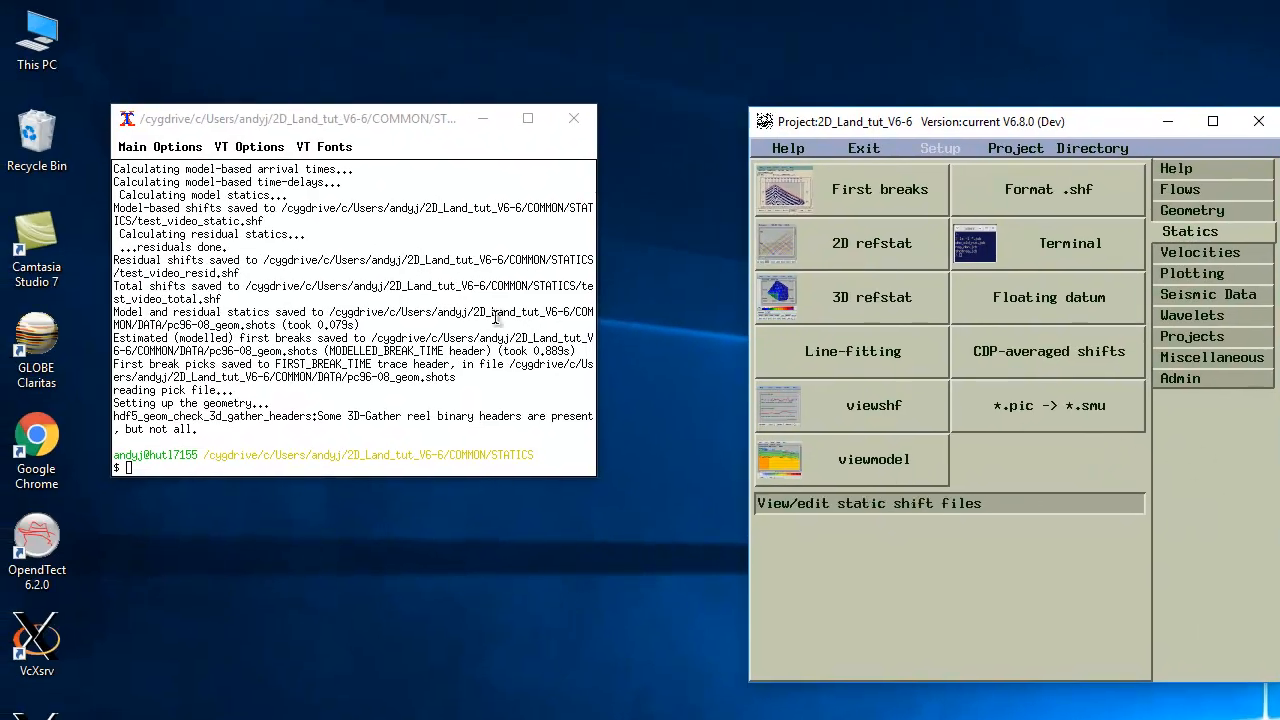
pyautogui.press('Return')
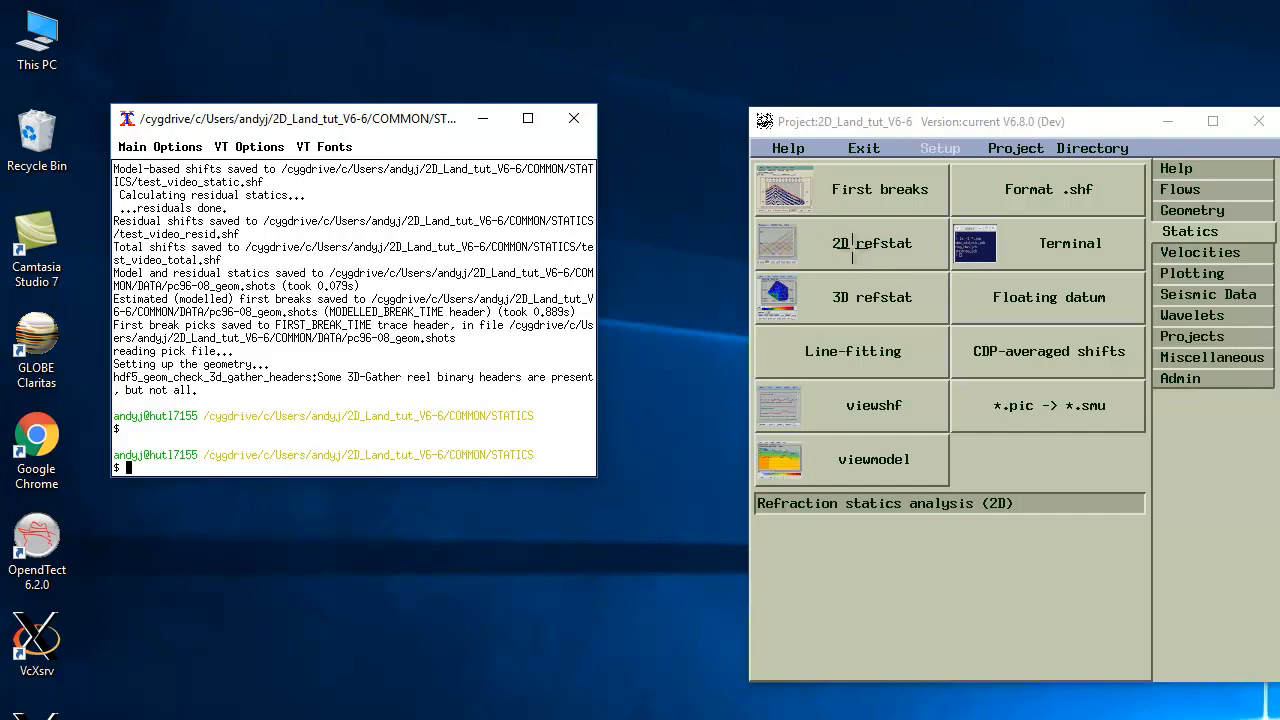
# Step: Start refstat from the terminal with the -allow_reload option and accept its main parameters for pc96-08_geom.shots
pyautogui.click(465, 320)
pyautogui.write('llow_reloa')
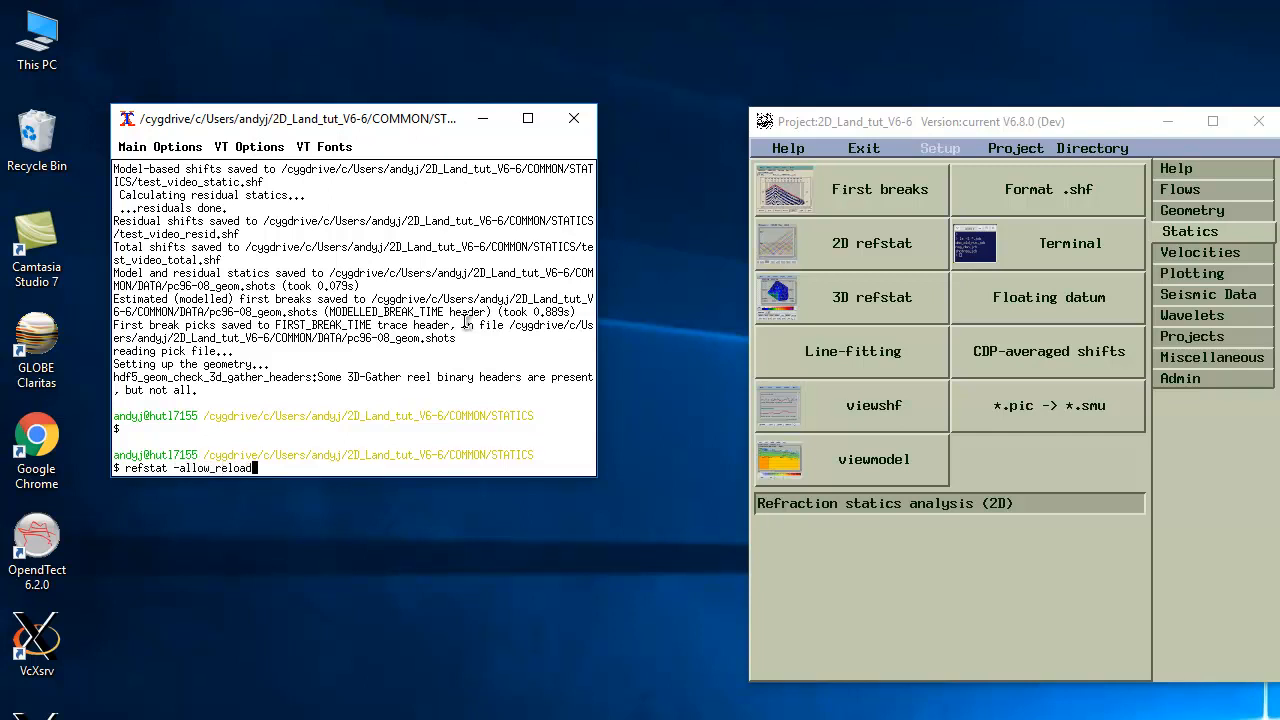
pyautogui.write('d')
pyautogui.press('Return')
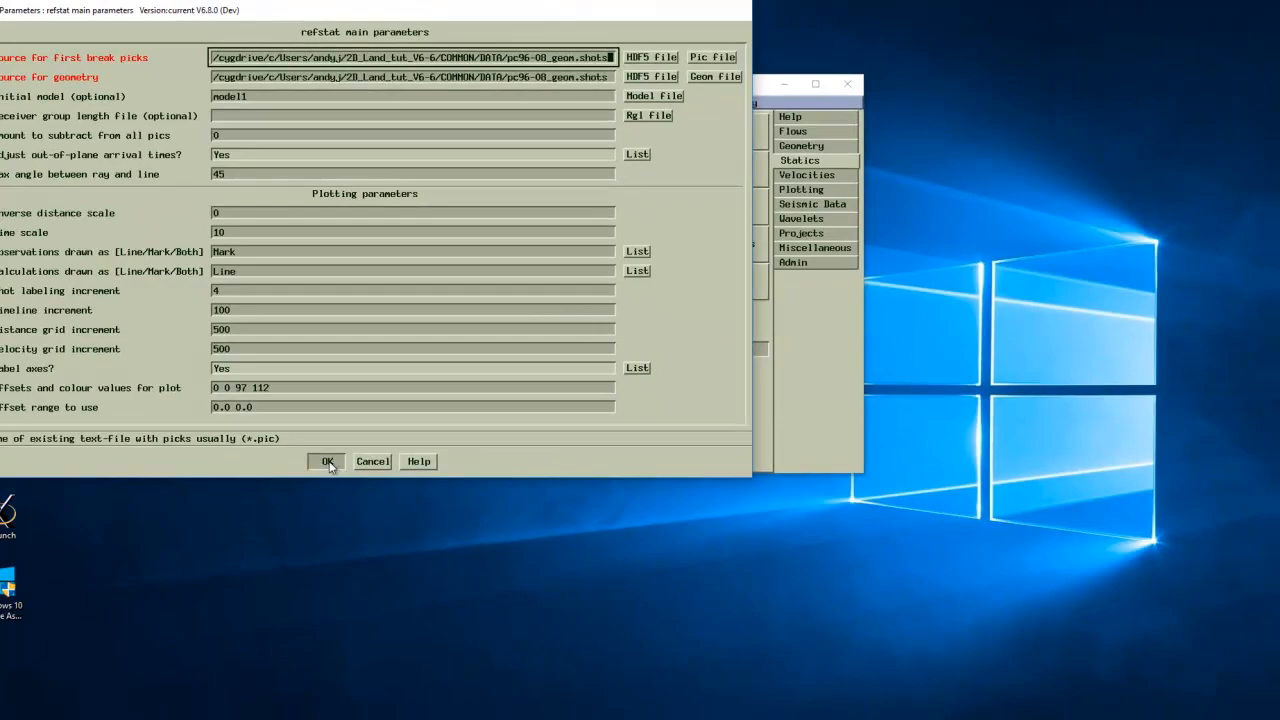
pyautogui.click(345, 477)
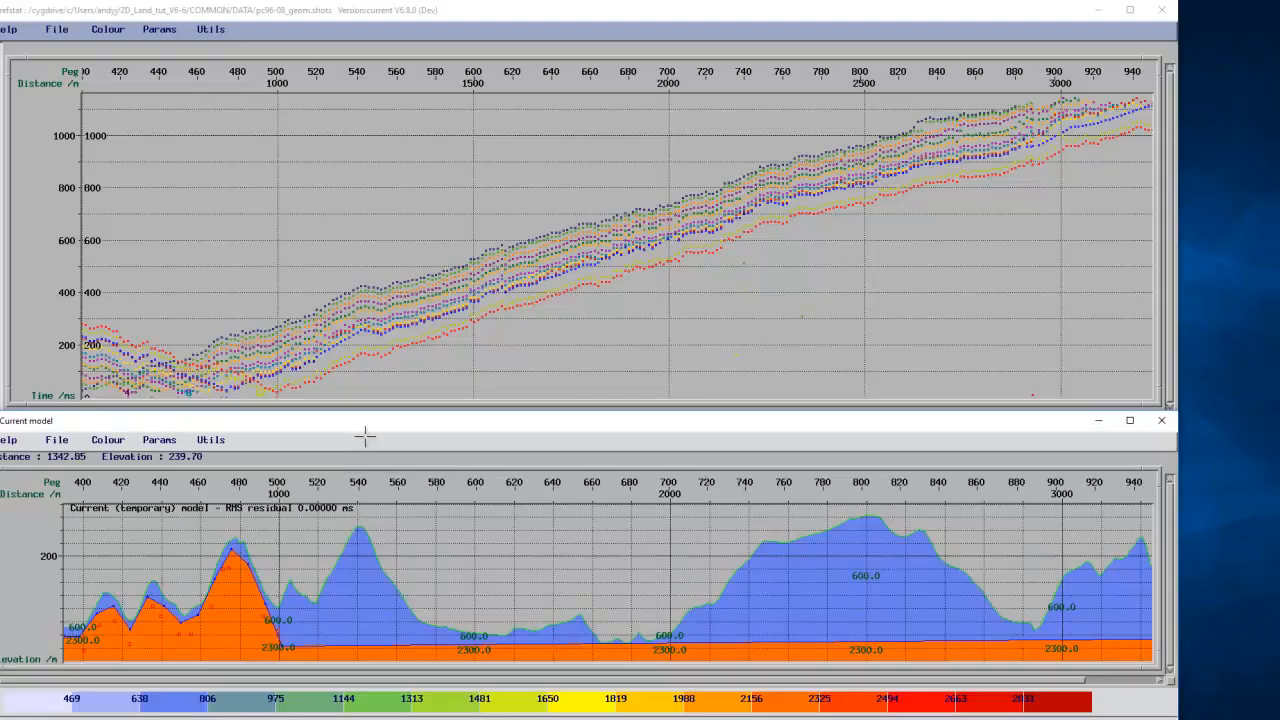
# Step: Launch the seismic viewer from refstat on pc96-08_geom.shots, keeping test_video as output and the Breaks button group
pyautogui.click(343, 14)
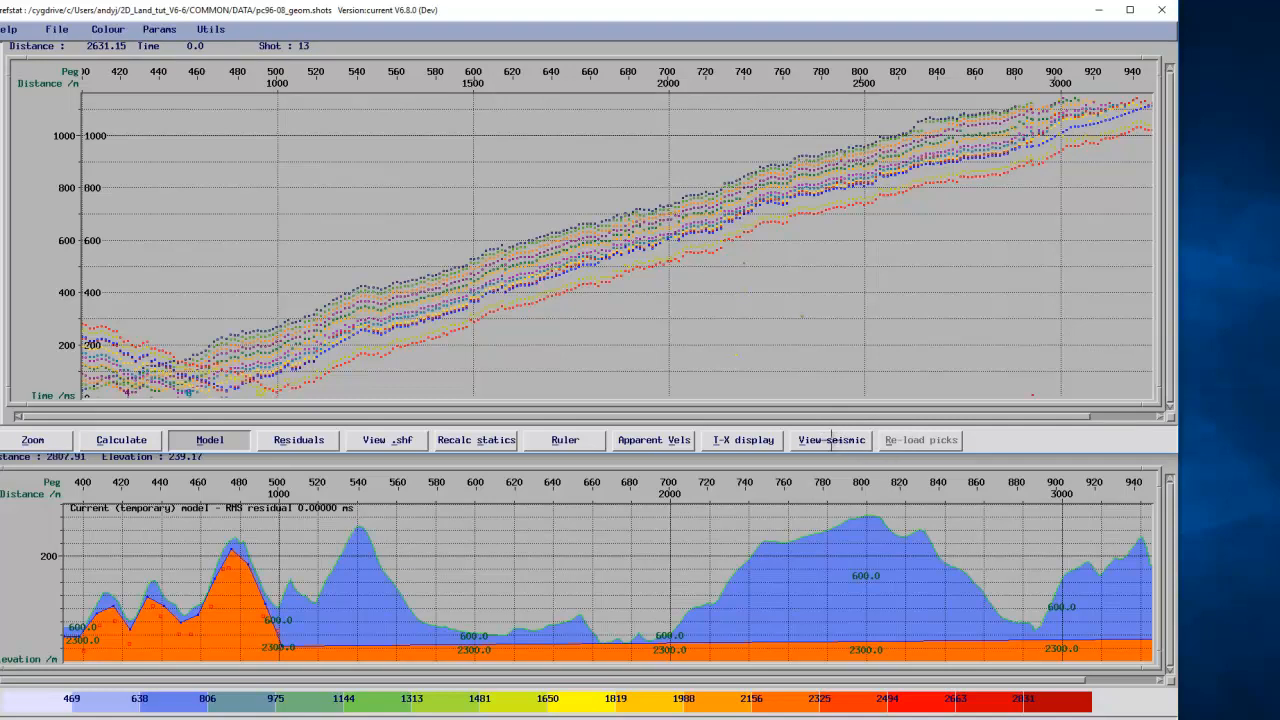
pyautogui.click(822, 440)
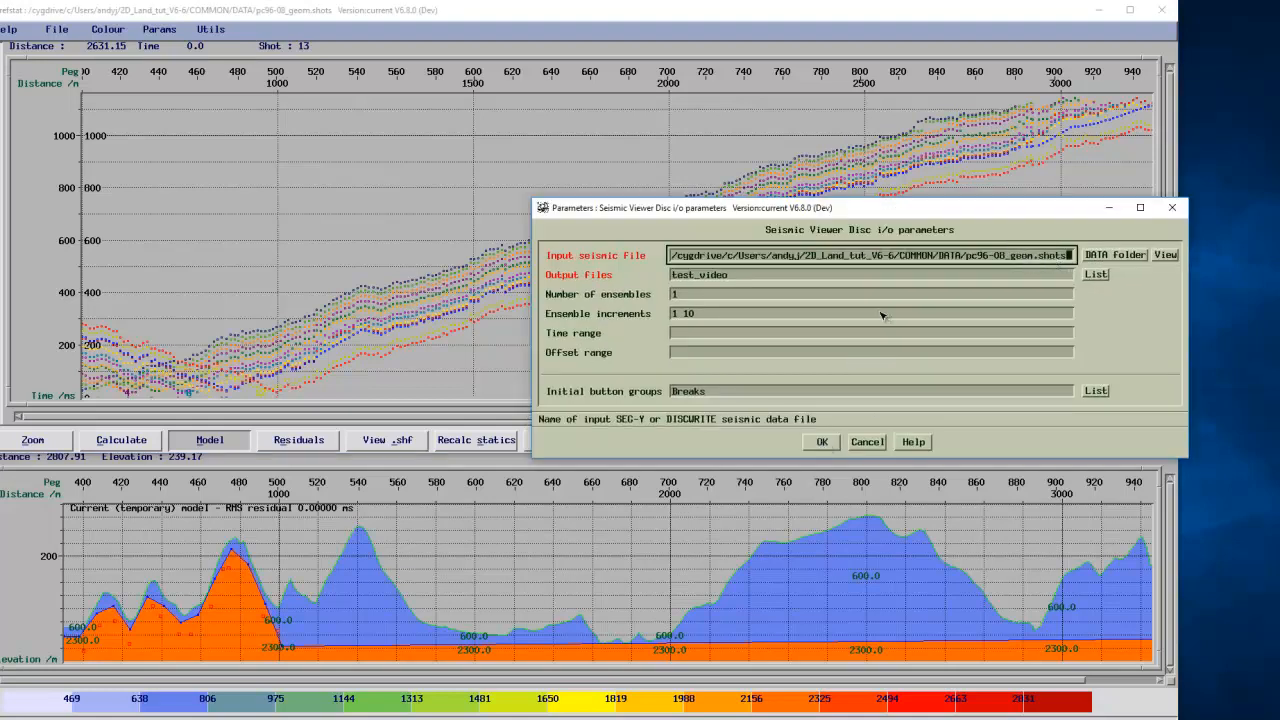
pyautogui.click(815, 443)
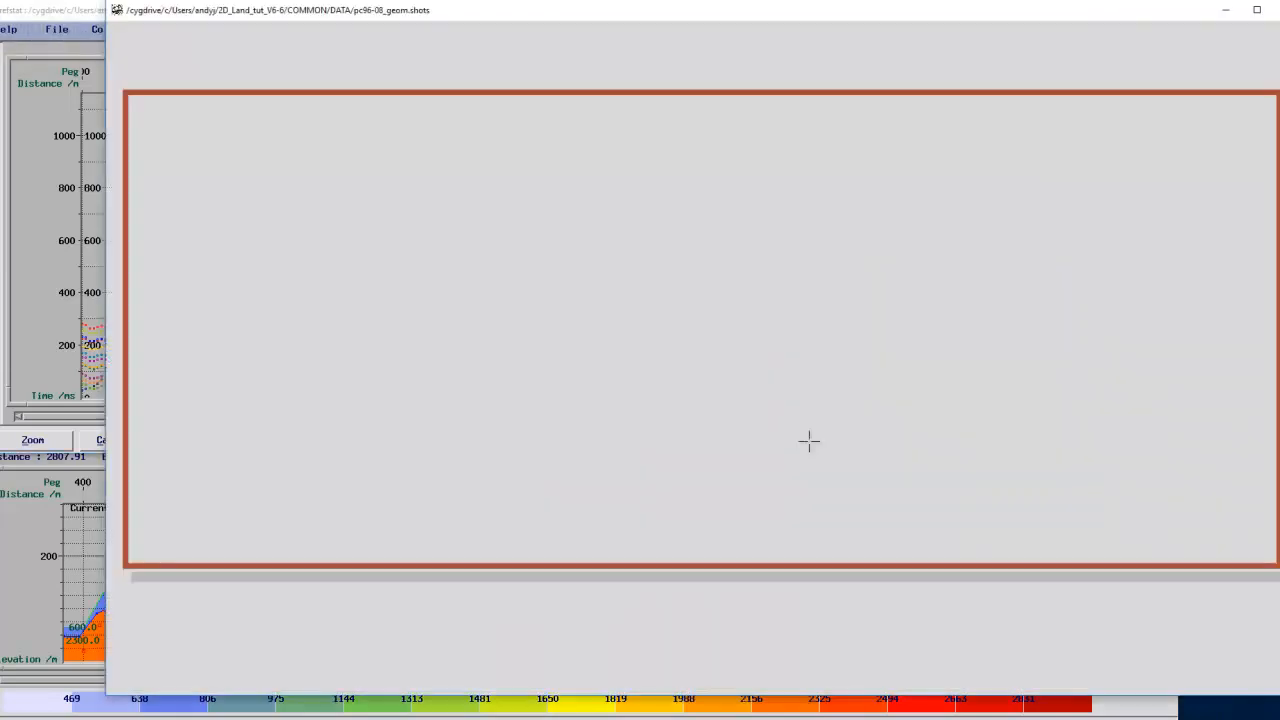
pyautogui.click(810, 441)
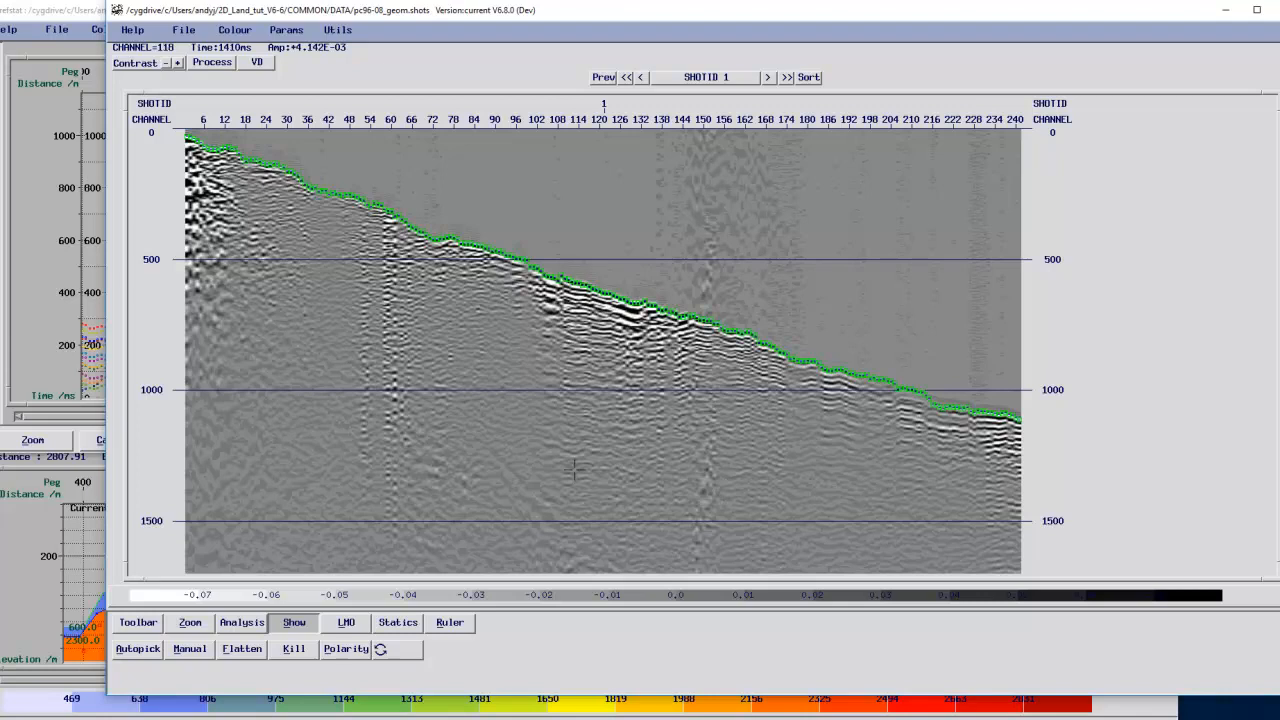
# Step: Send shot 11 to the seismic viewer by selecting its channel 65 pick in the refstat time-distance plot
pyautogui.click(79, 5)
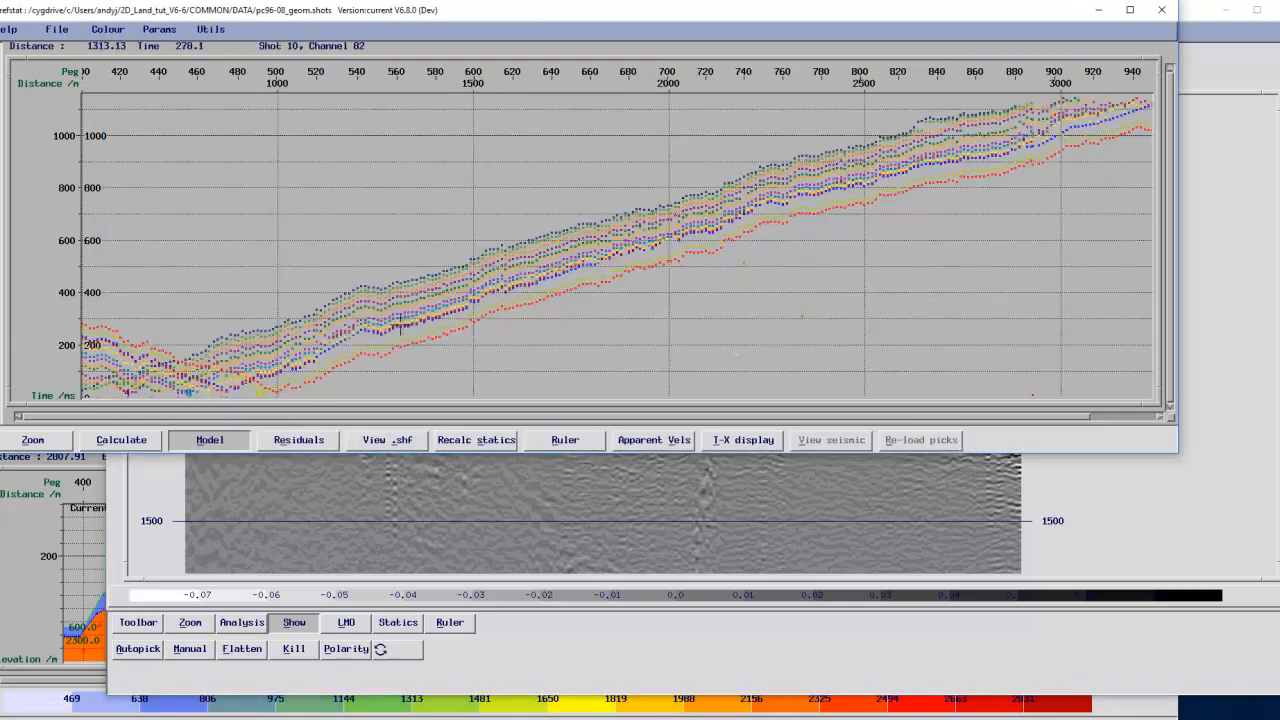
pyautogui.click(502, 662)
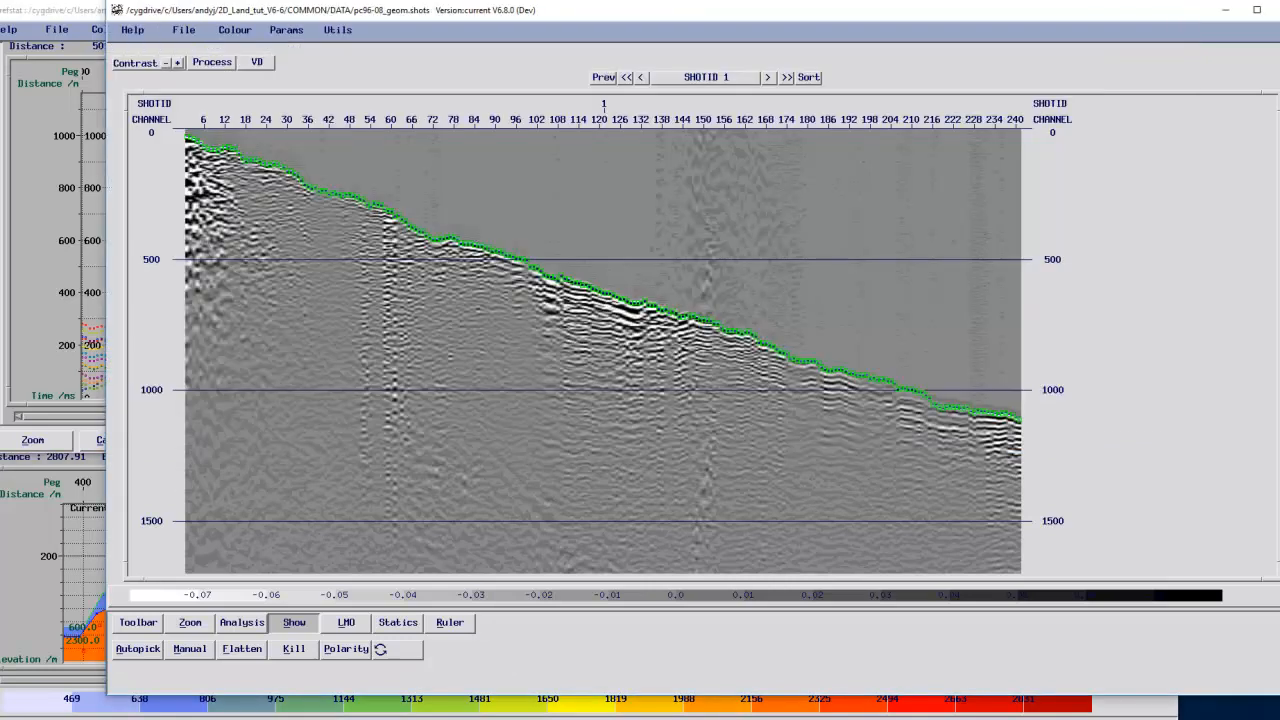
pyautogui.click(76, 7)
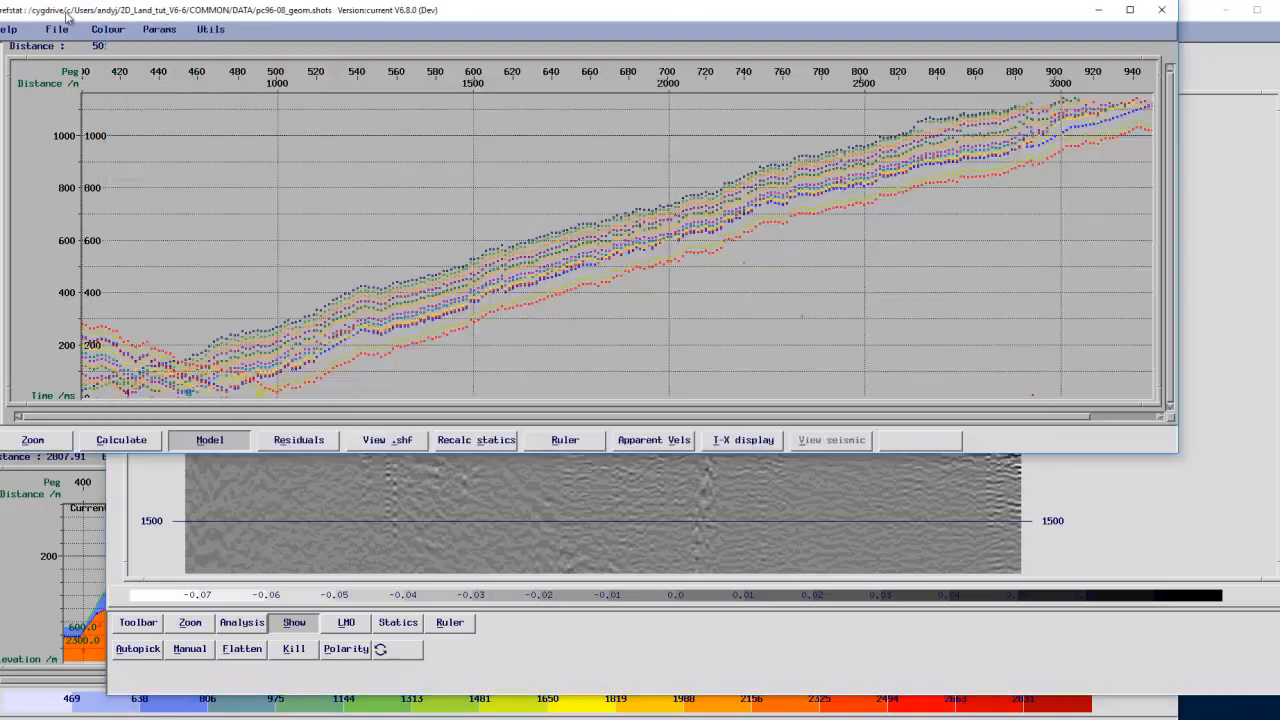
pyautogui.click(337, 345)
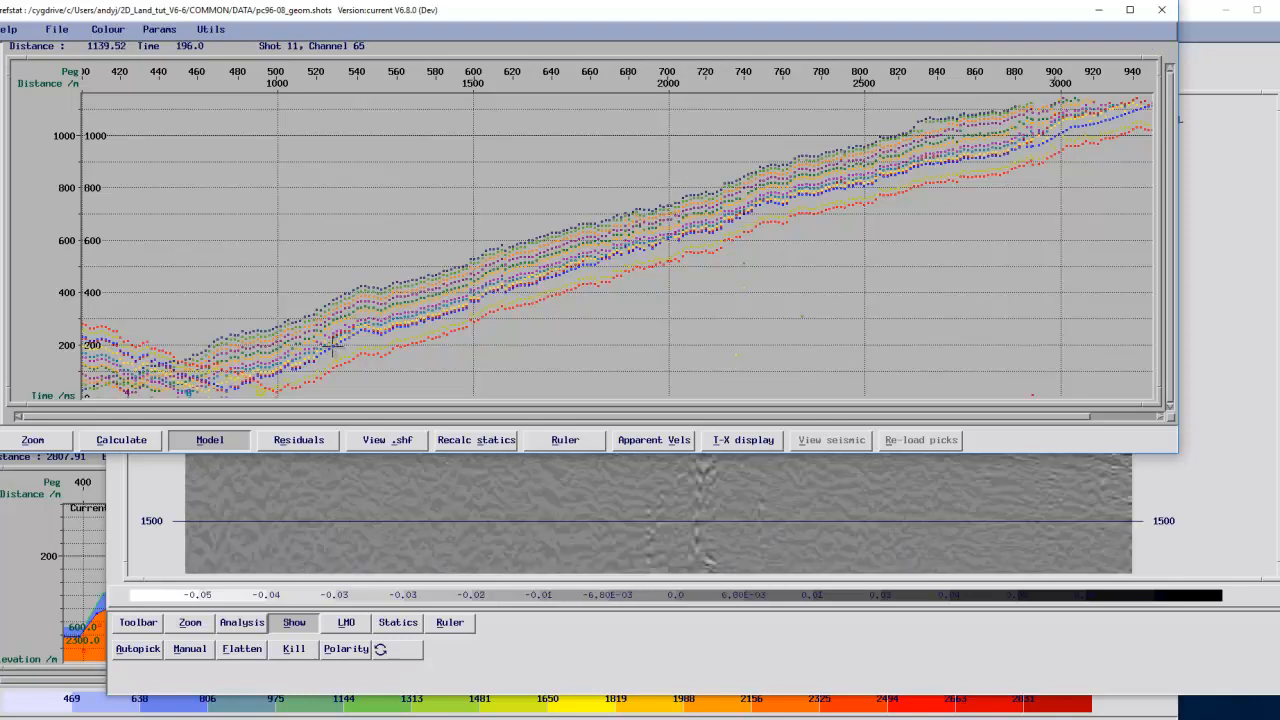
pyautogui.click(511, 665)
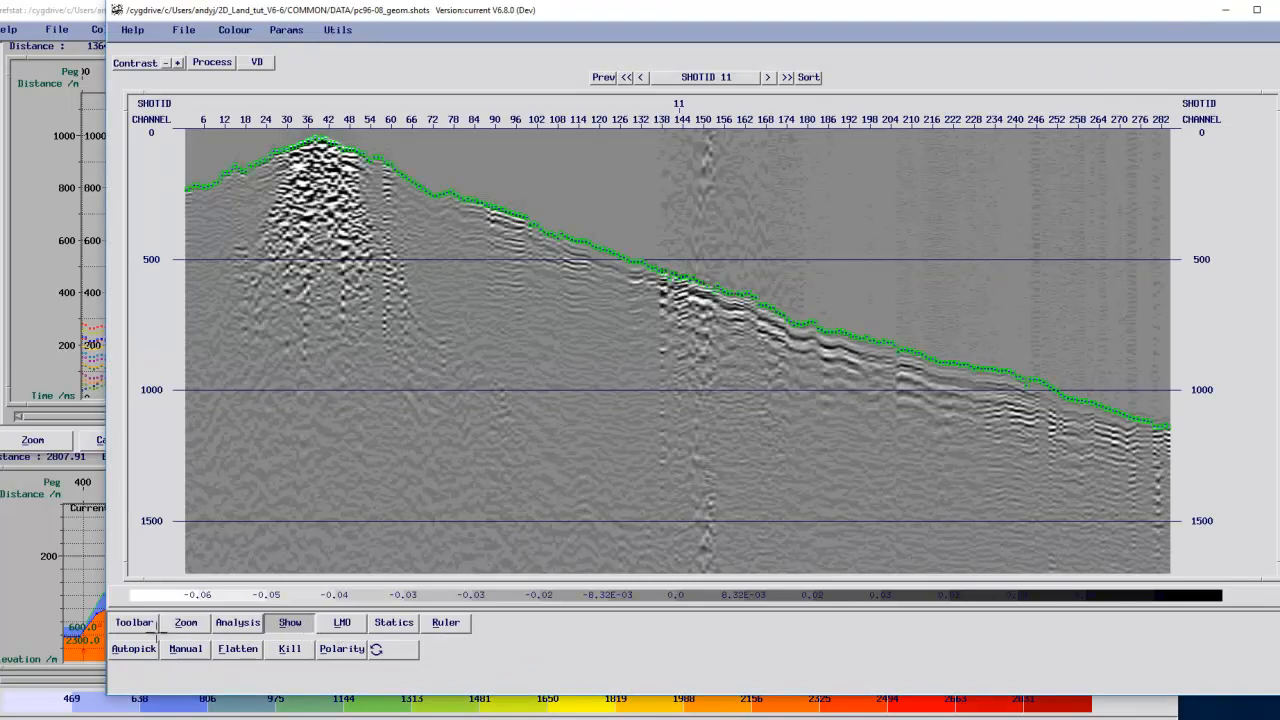
# Step: Manually re-pick the first breaks on shot 11 over about channels 109 to 132 and on the last few channels
pyautogui.click(185, 648)
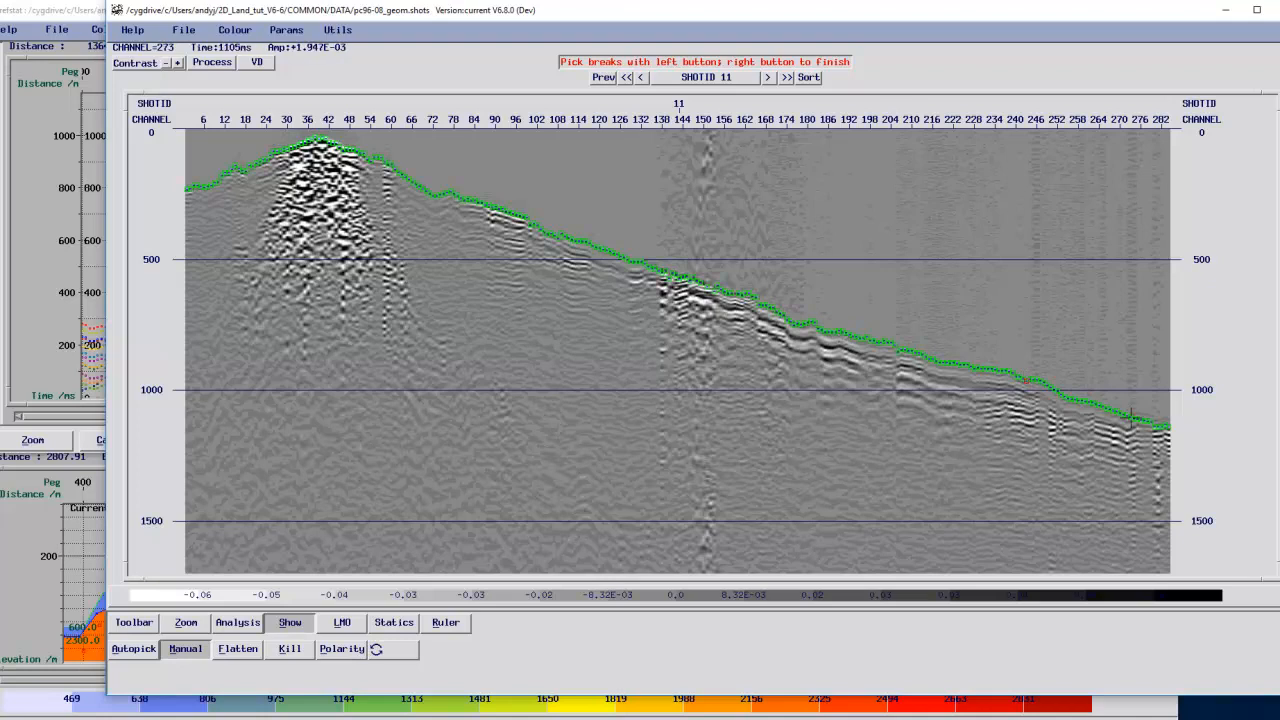
pyautogui.click(1160, 421)
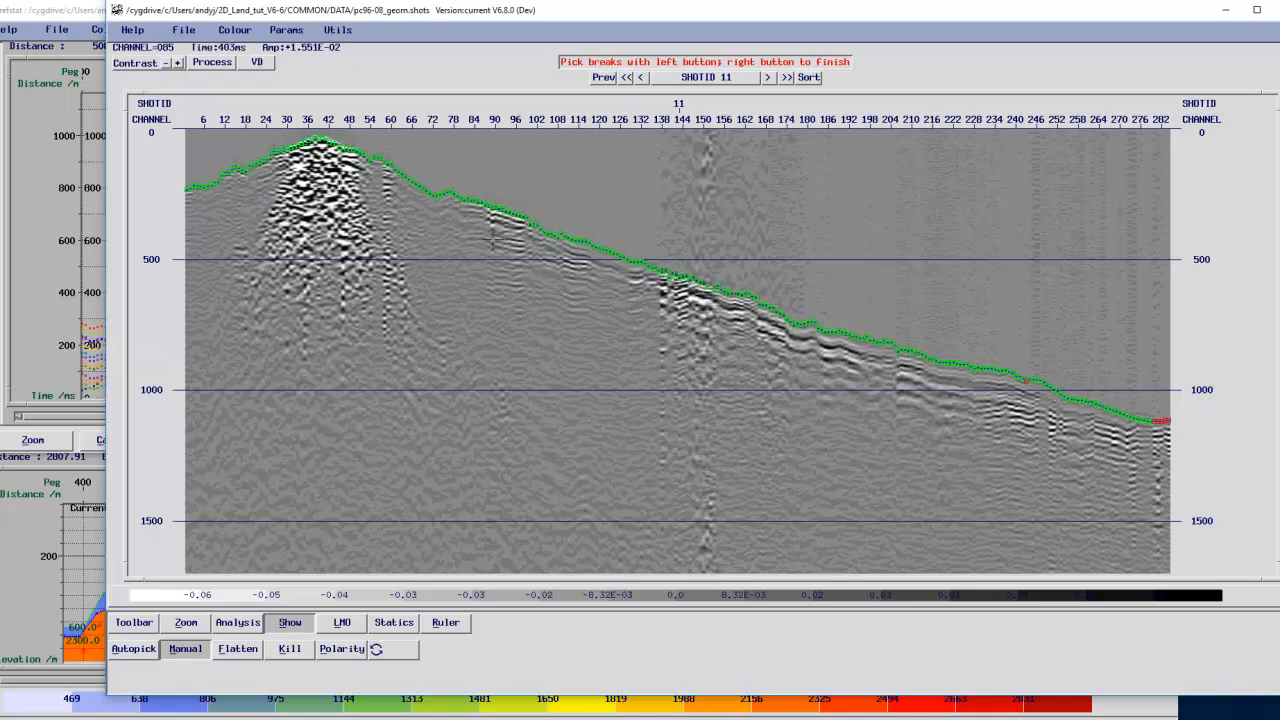
pyautogui.moveTo(560, 240); pyautogui.dragTo(634, 270)
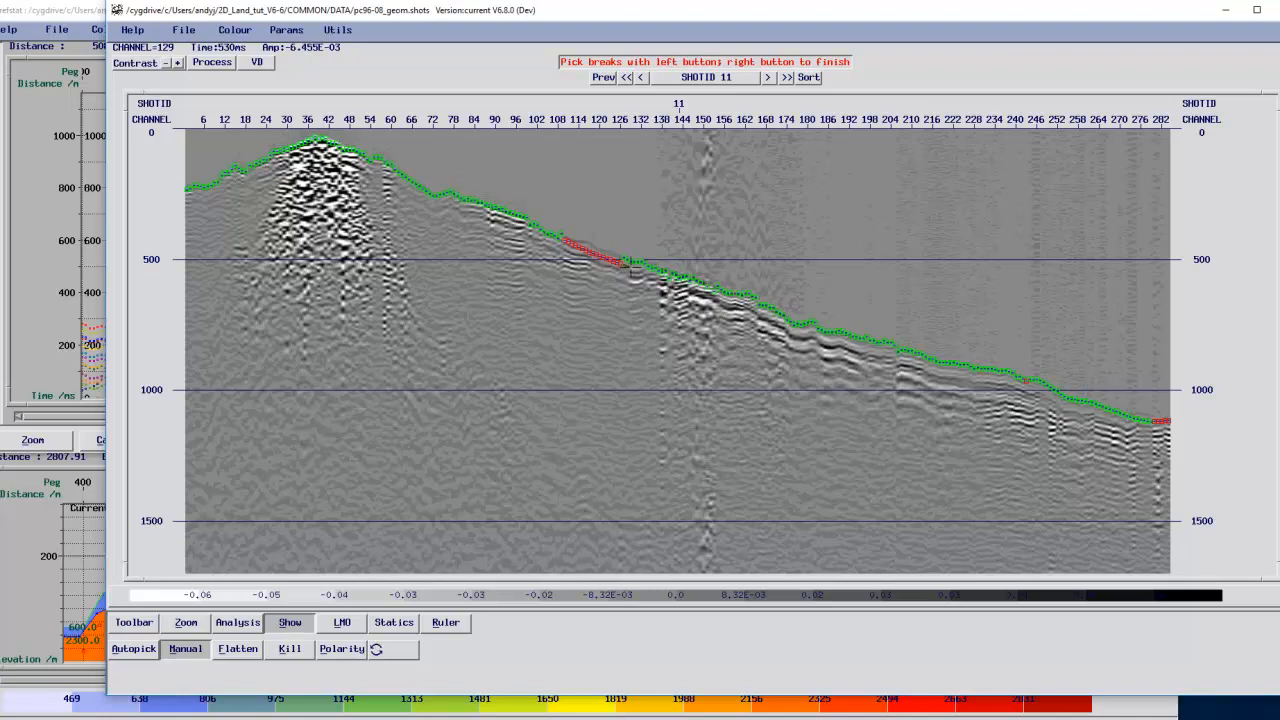
pyautogui.rightClick(636, 266)
pyautogui.click(686, 269)
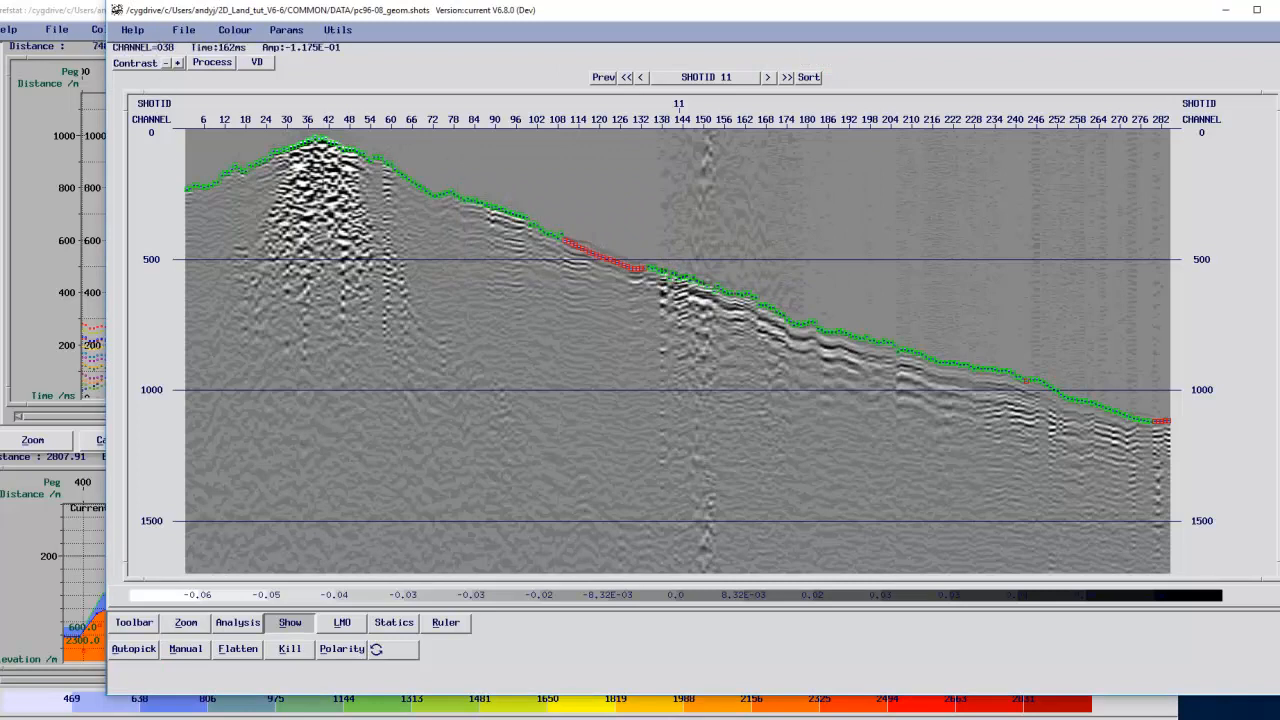
pyautogui.click(36, 12)
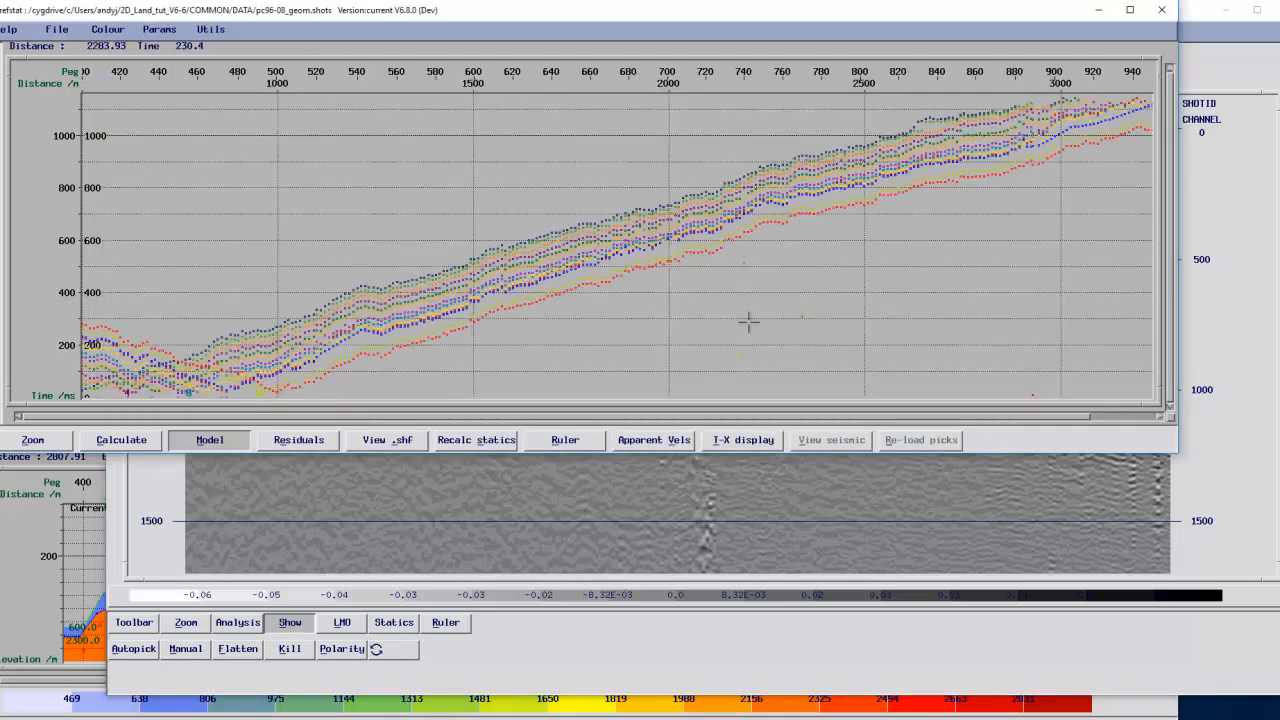
pyautogui.click(522, 653)
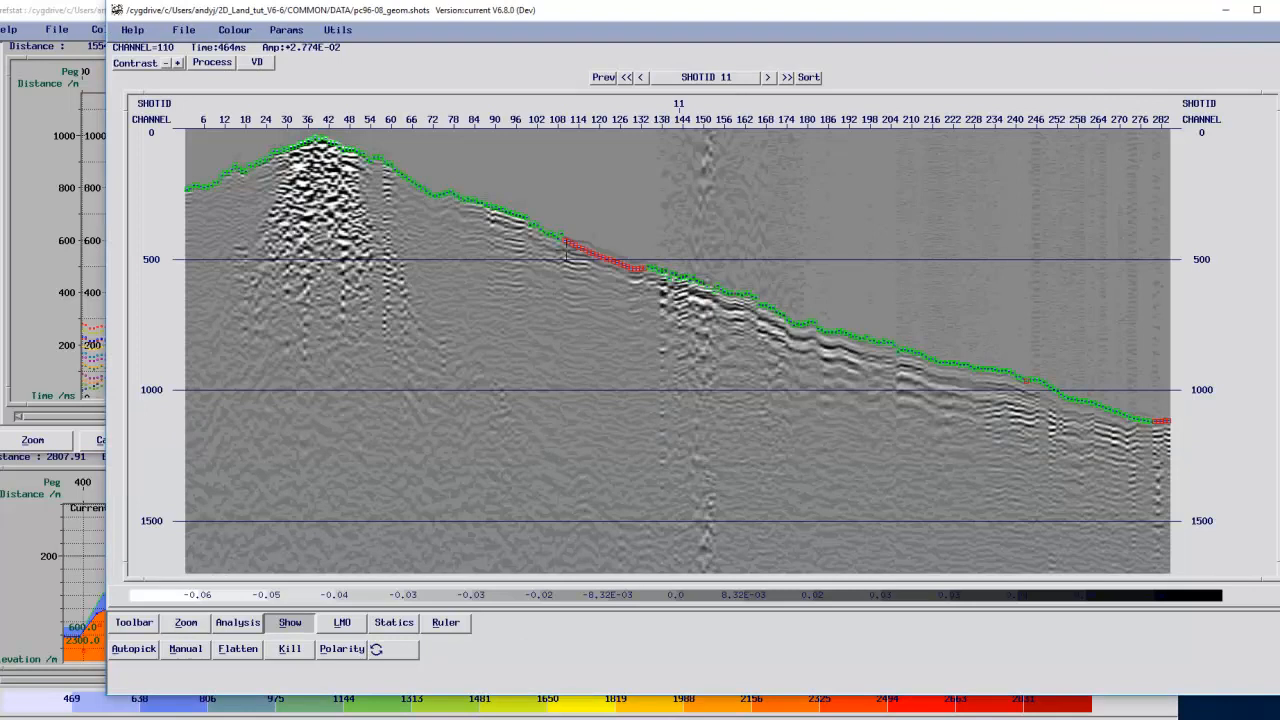
# Step: Re-pick shot 11 near channel 205, overwrite the existing FIRST_BREAK_TIME values, and reload the picks in refstat
pyautogui.click(185, 648)
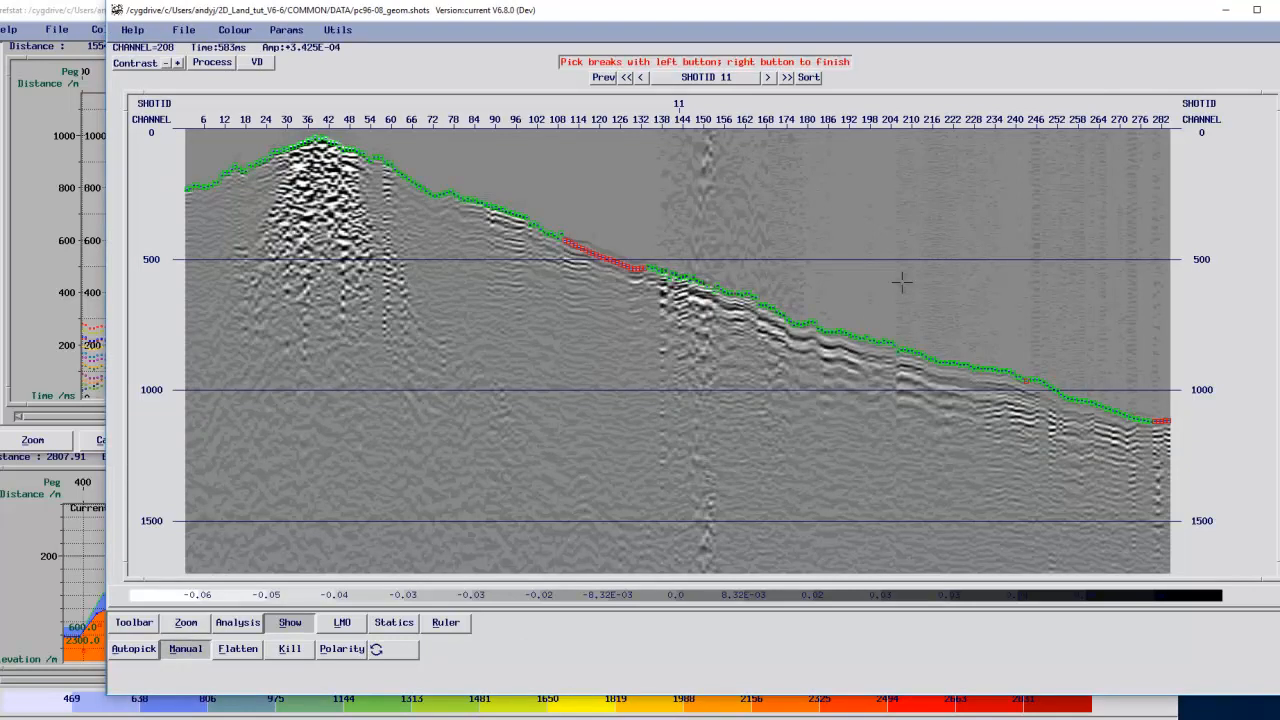
pyautogui.click(886, 342)
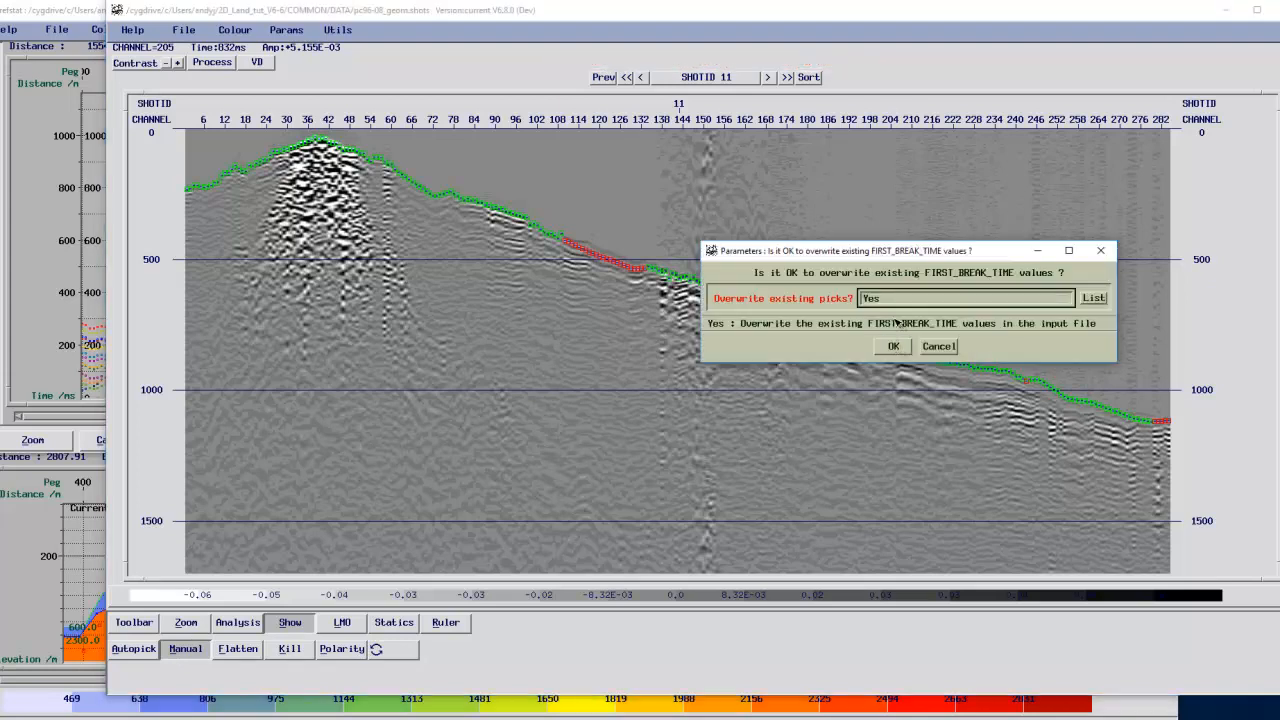
pyautogui.click(891, 346)
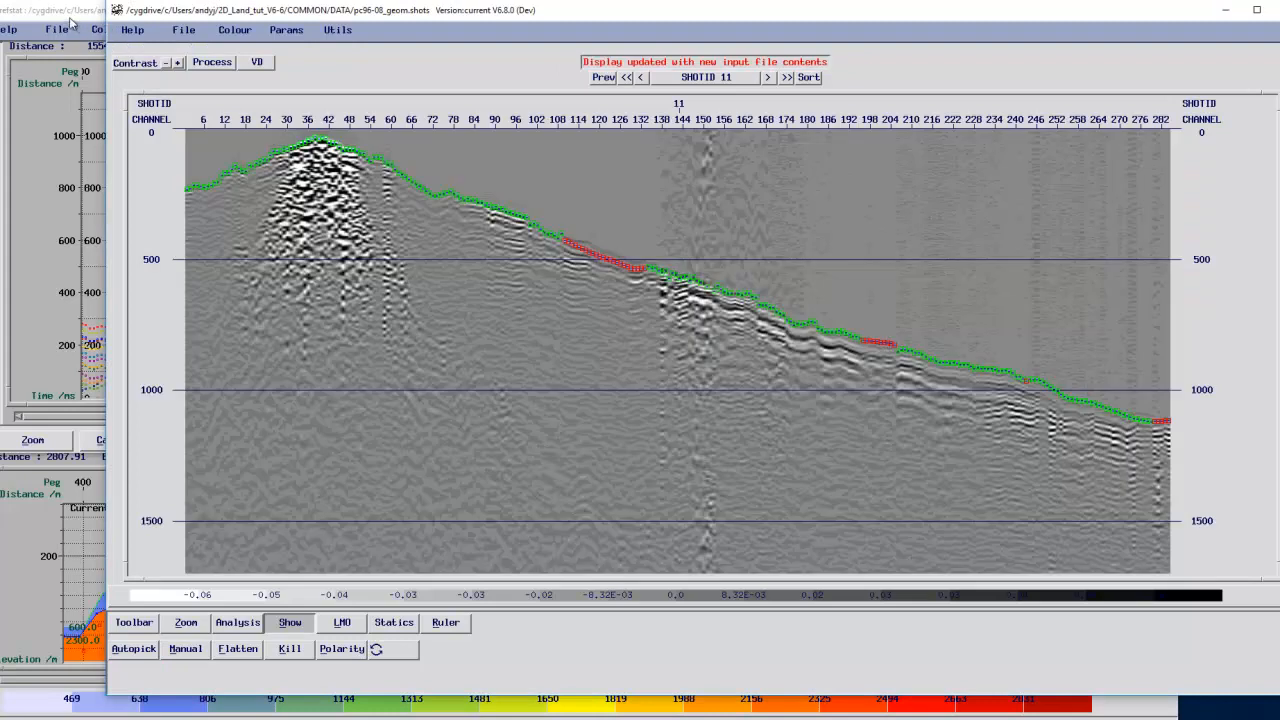
pyautogui.click(74, 22)
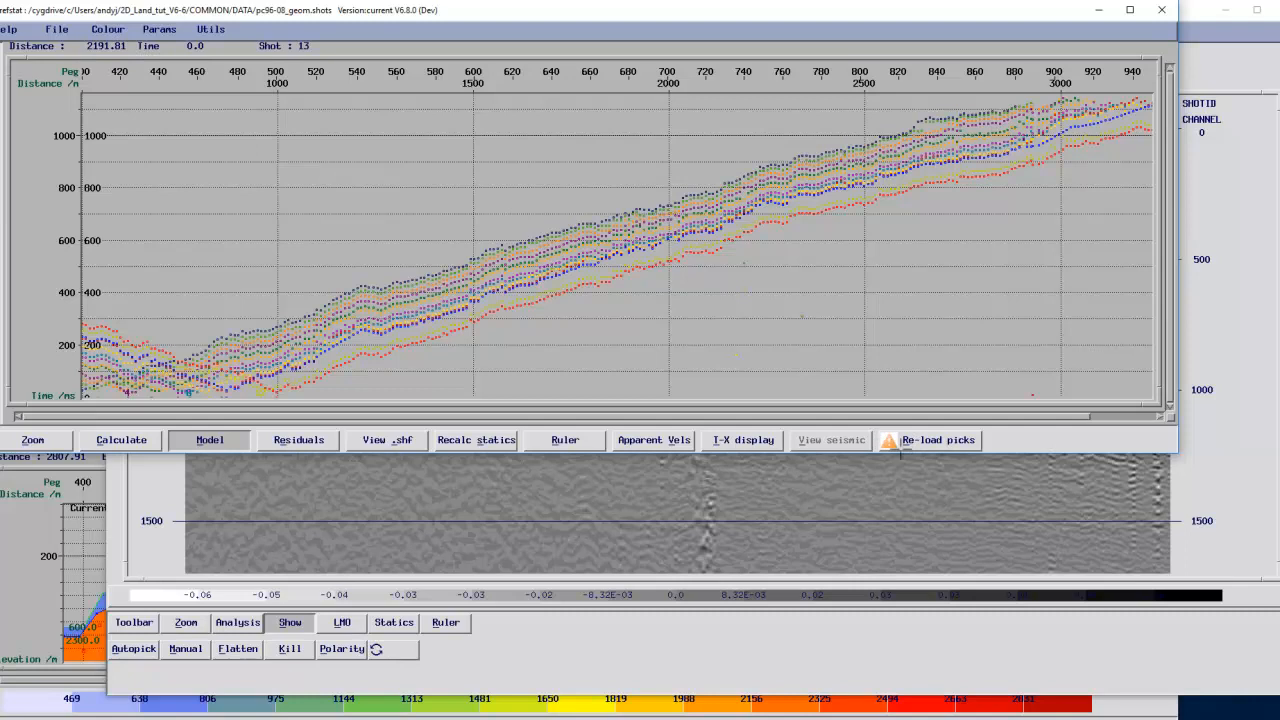
pyautogui.click(916, 440)
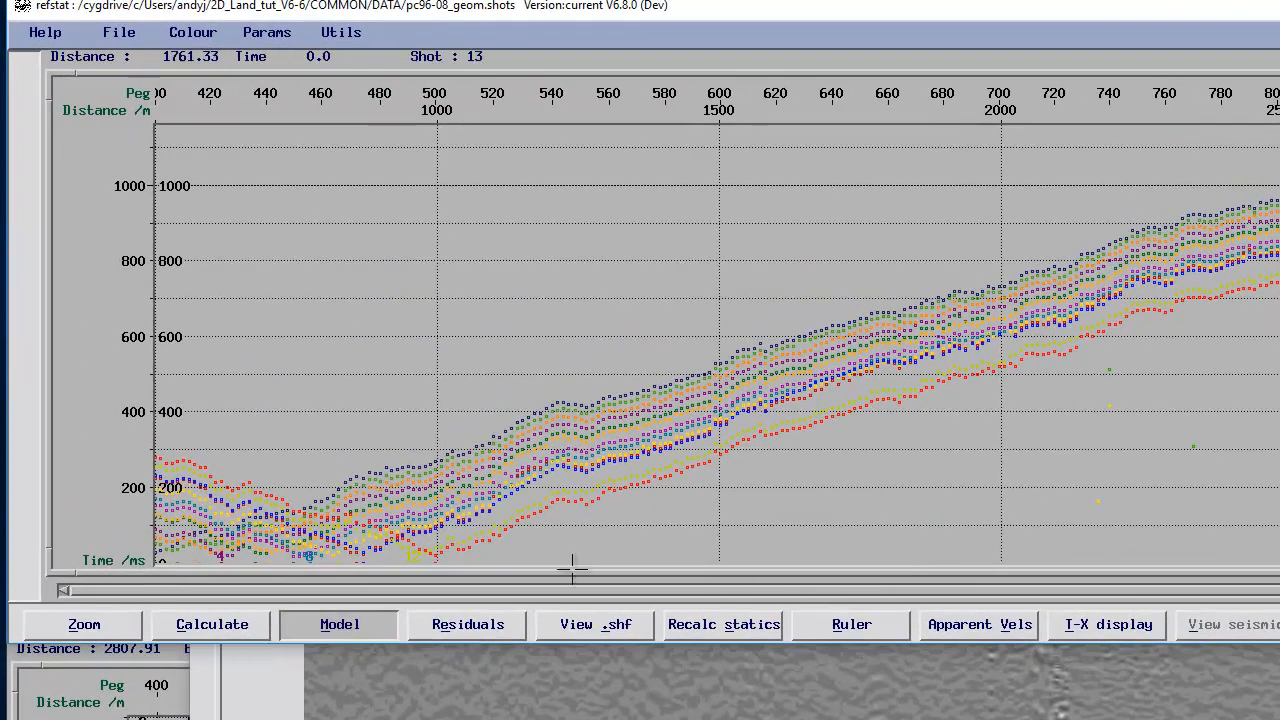
# Step: Run the refstat inversion with test_video as the output files and a maximum of 40 iterations
pyautogui.click(212, 624)
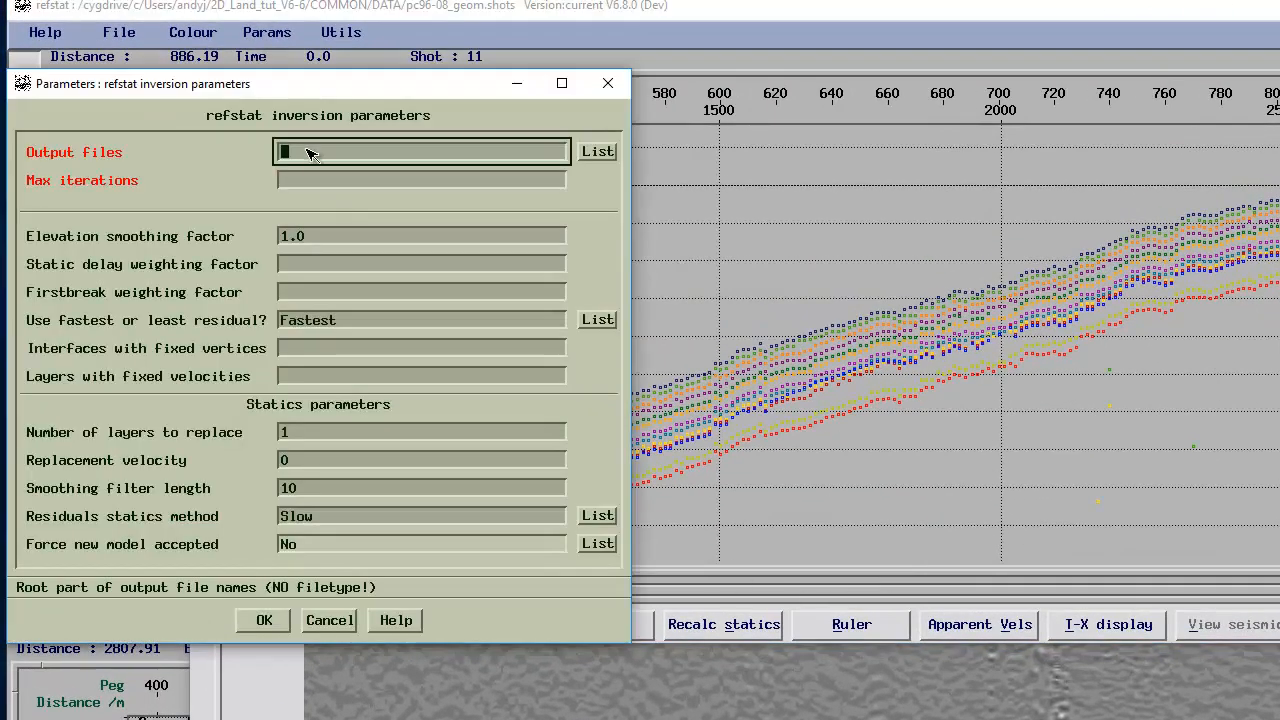
pyautogui.write('test_V')
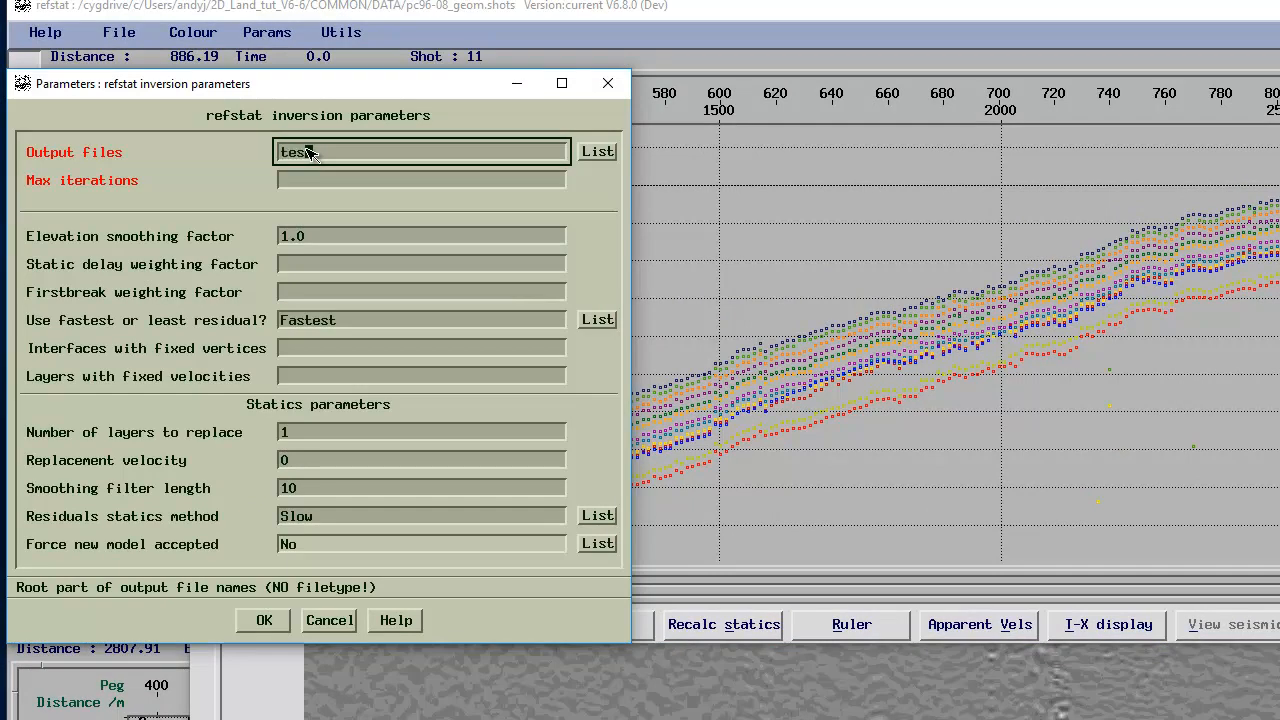
pyautogui.write('ideo')
pyautogui.click(300, 187)
pyautogui.write('40')
pyautogui.press('Return')
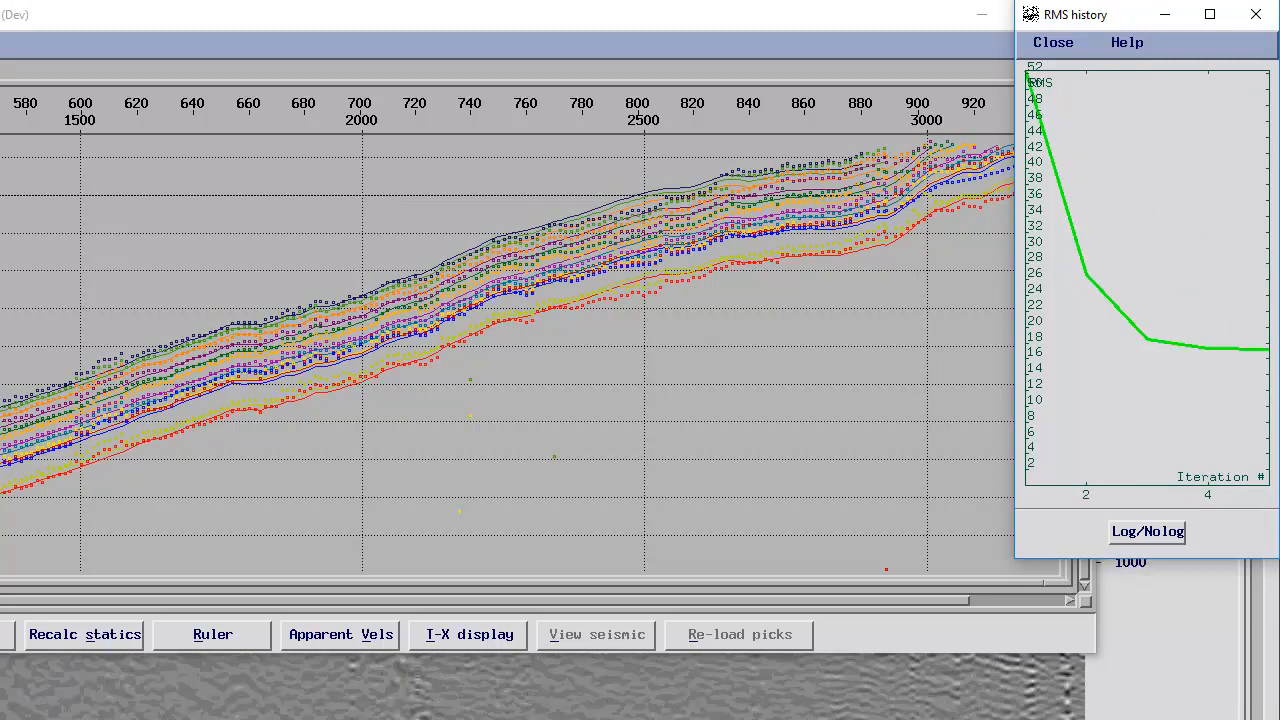
# Step: Select a shot 5 pick in the refstat plot to display that shot in the seismic viewer
pyautogui.click(980, 632)
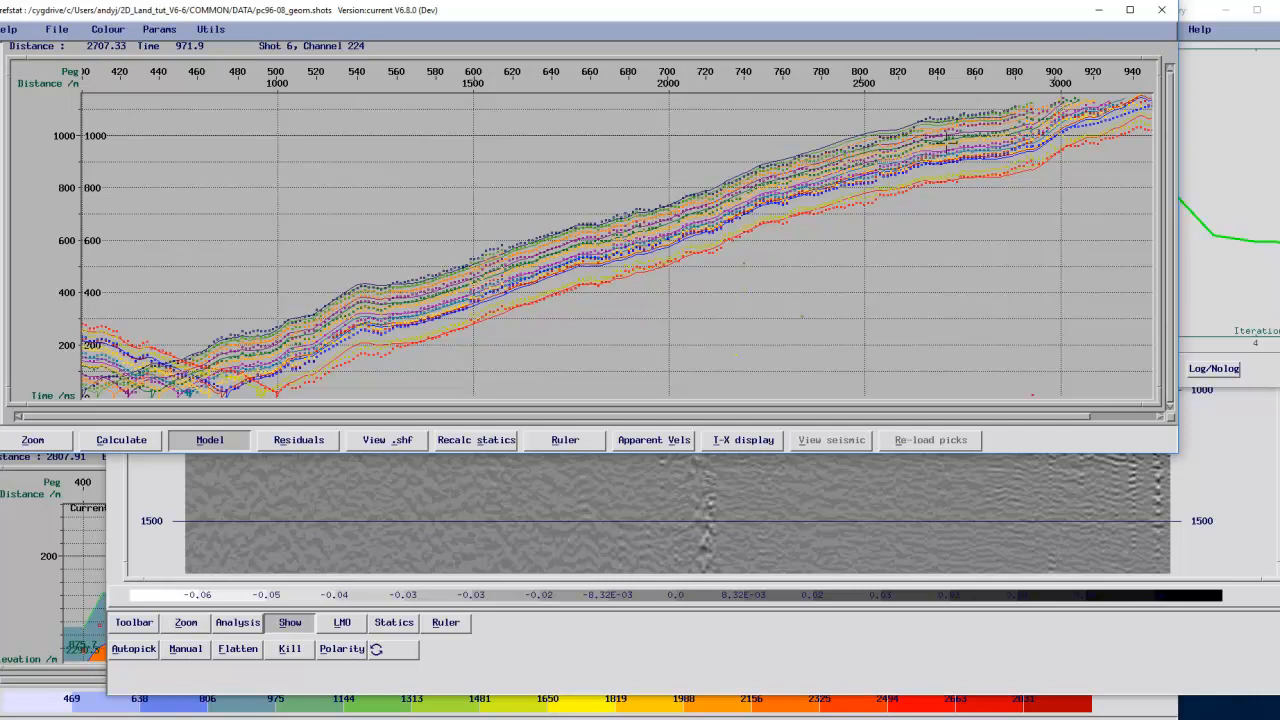
pyautogui.click(947, 140)
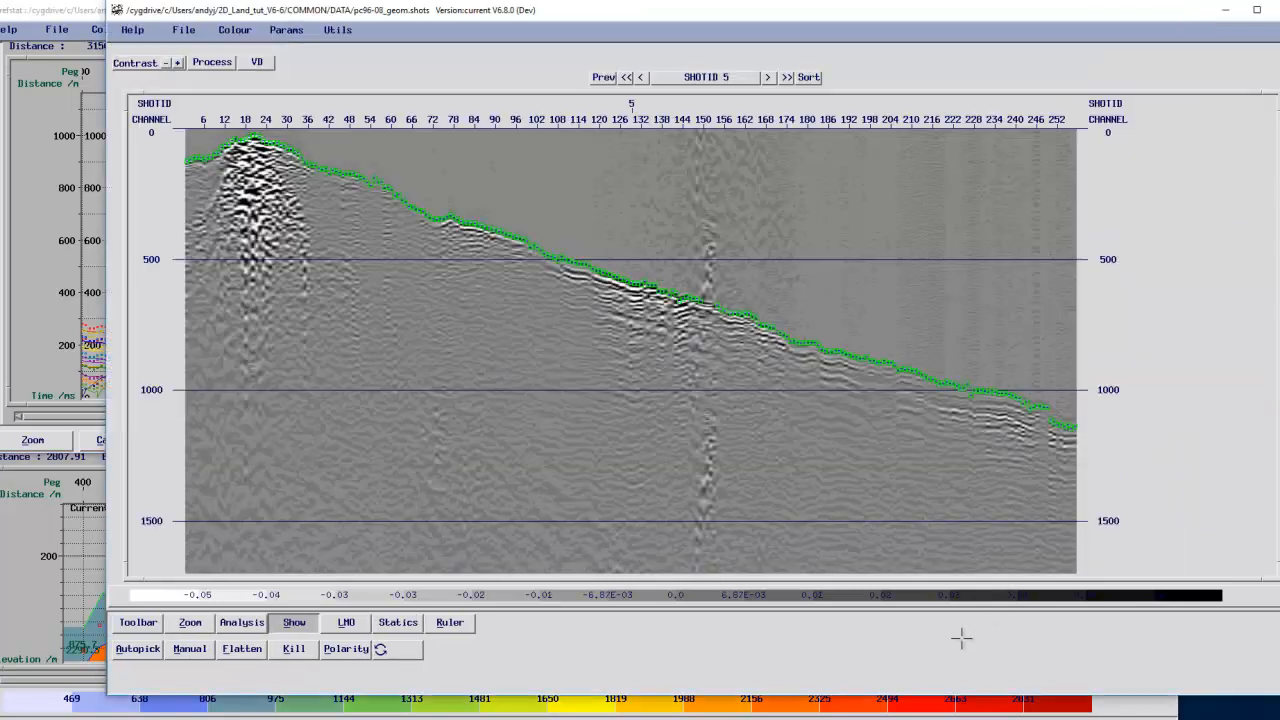
pyautogui.click(960, 637)
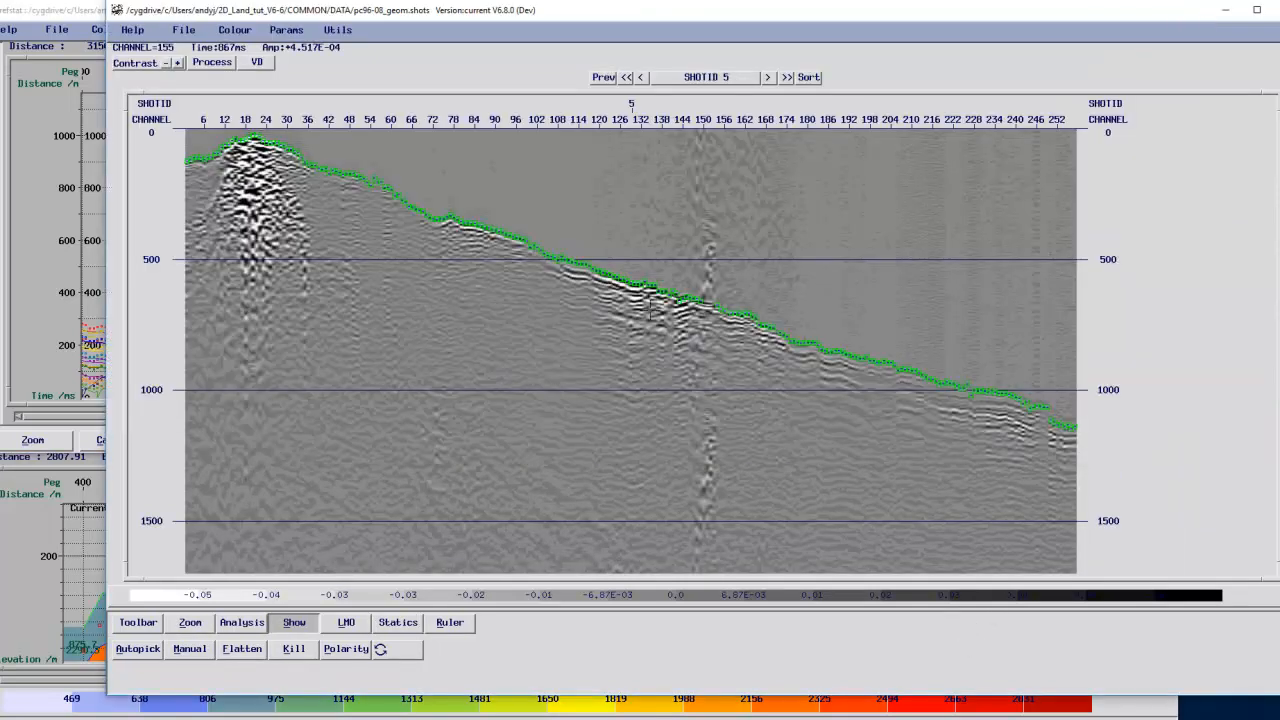
# Step: Re-pick shot 5's first breaks near channel 226 and across the last channels, save them, and reload the picks in refstat
pyautogui.click(190, 648)
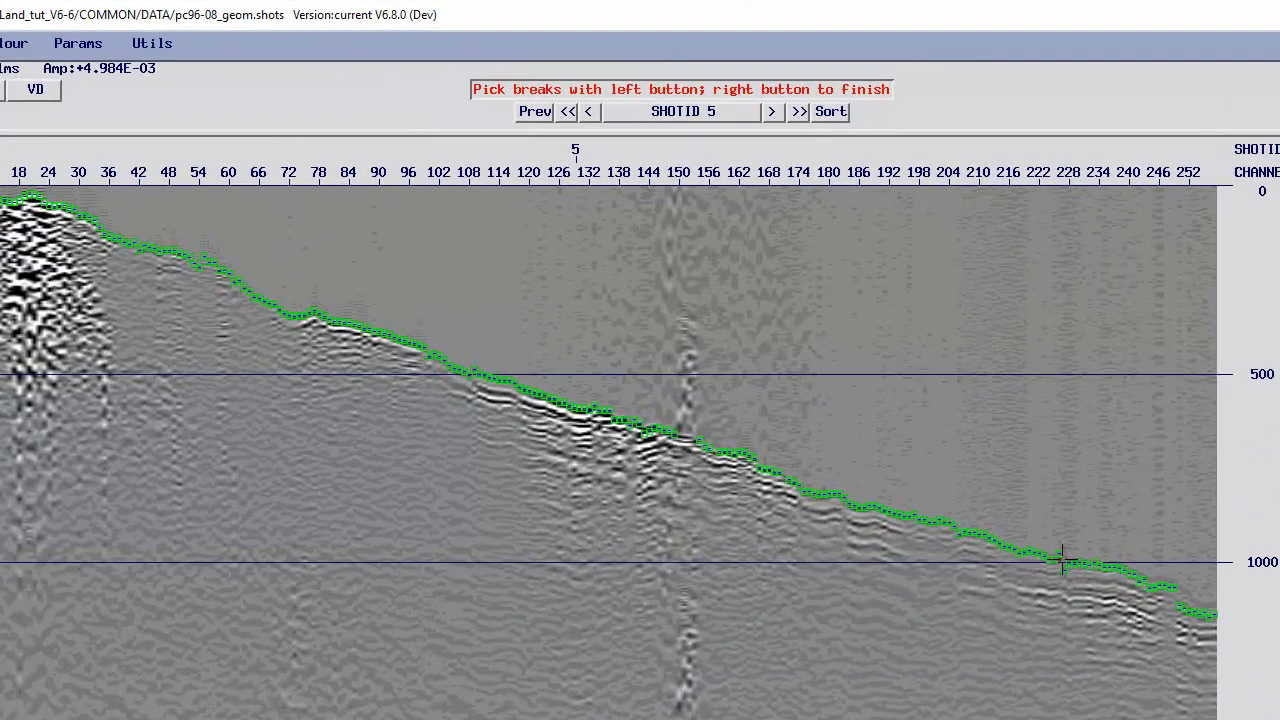
pyautogui.click(1019, 485)
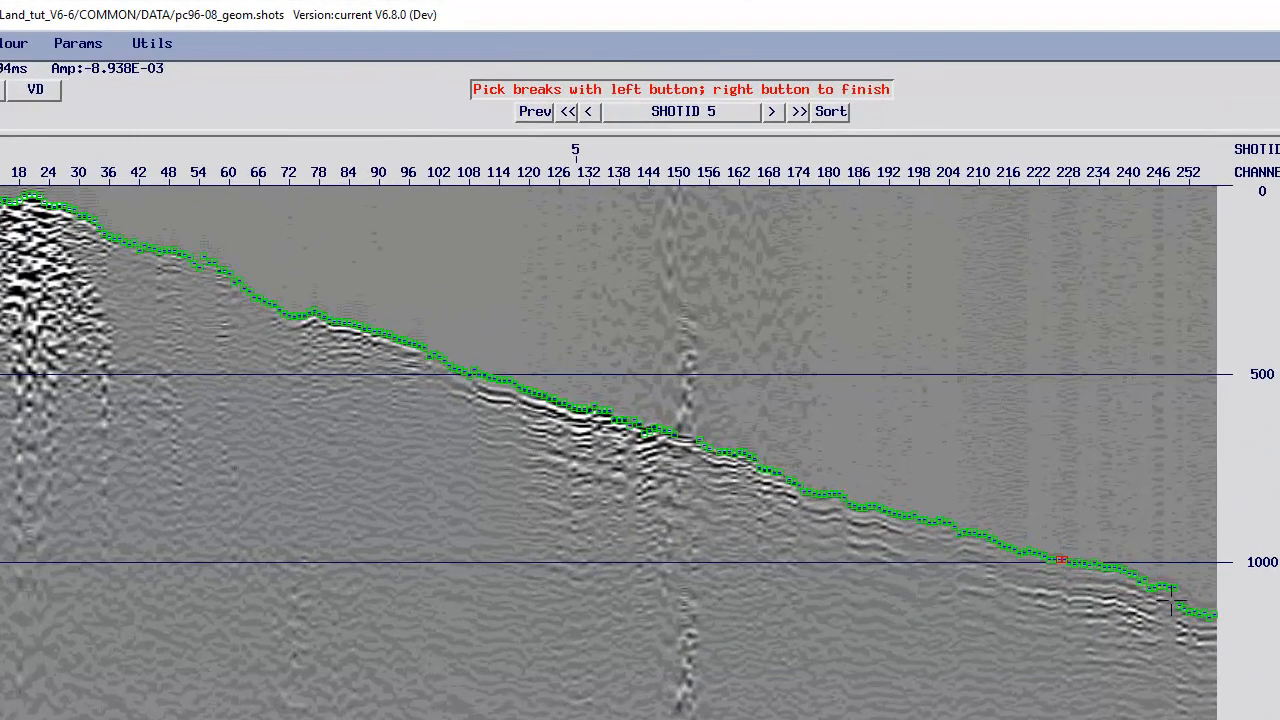
pyautogui.moveTo(1184, 587)
pyautogui.mouseDown()
pyautogui.moveTo(1218, 606)
pyautogui.moveTo(1206, 618)
pyautogui.mouseUp()
pyautogui.rightClick(291, 432)
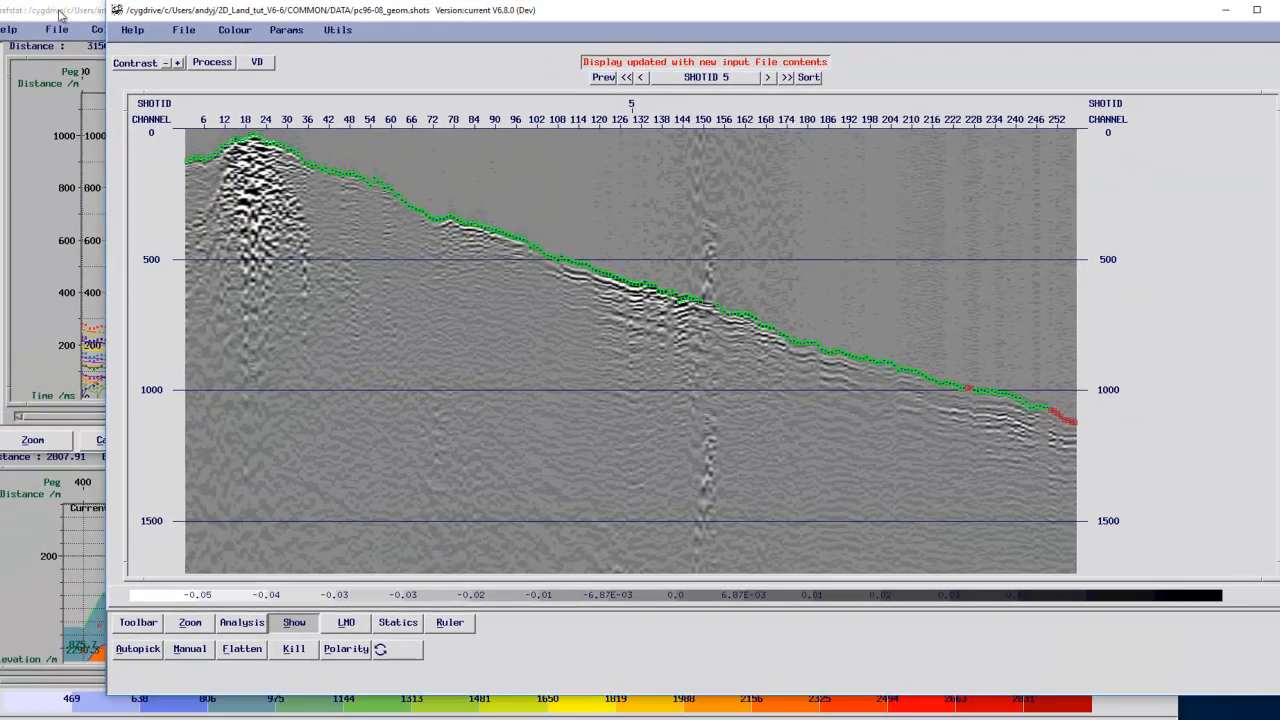
pyautogui.click(63, 14)
pyautogui.click(905, 443)
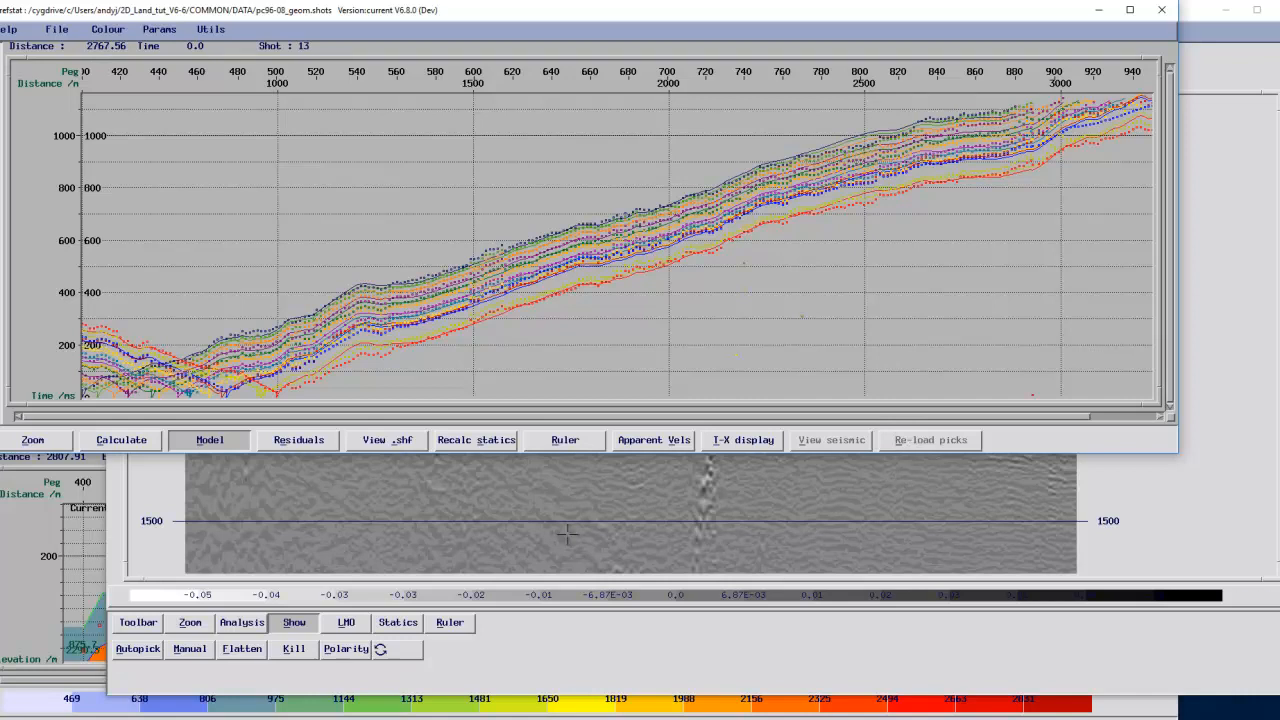
# Step: Return to the seismic viewer and display shot 100
pyautogui.click(638, 665)
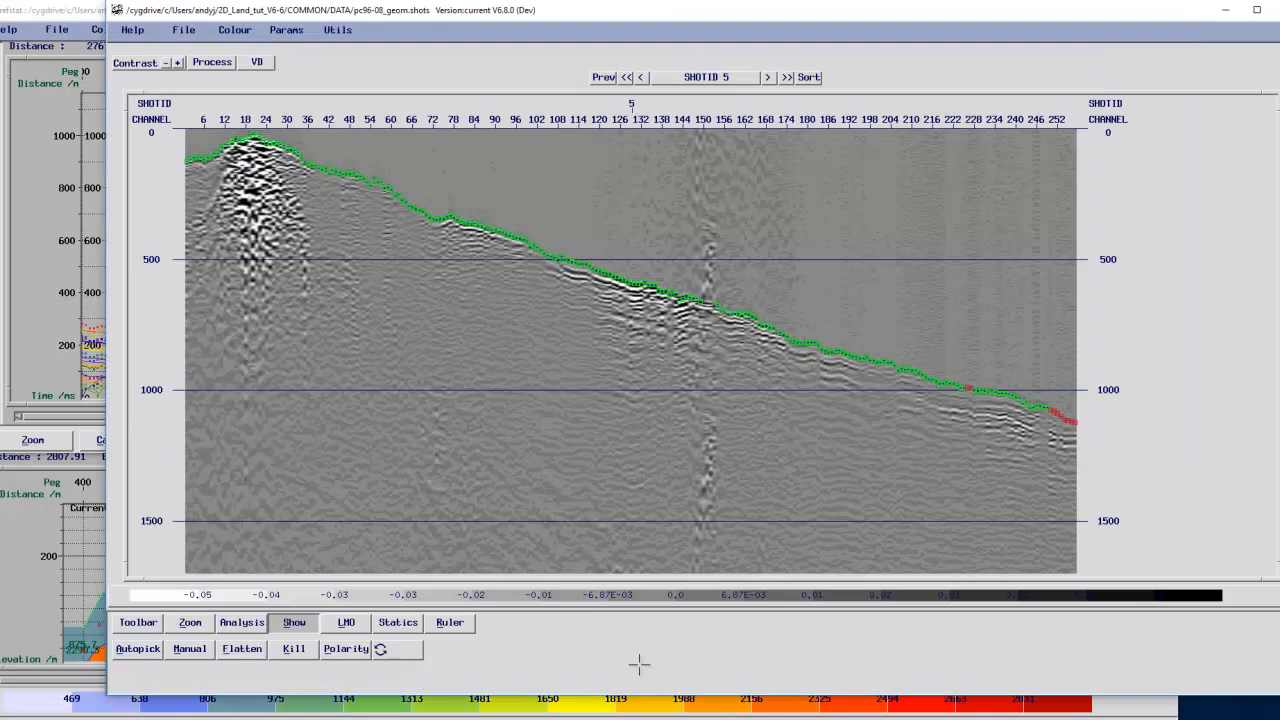
pyautogui.click(740, 77)
pyautogui.write('100')
pyautogui.press('Return')
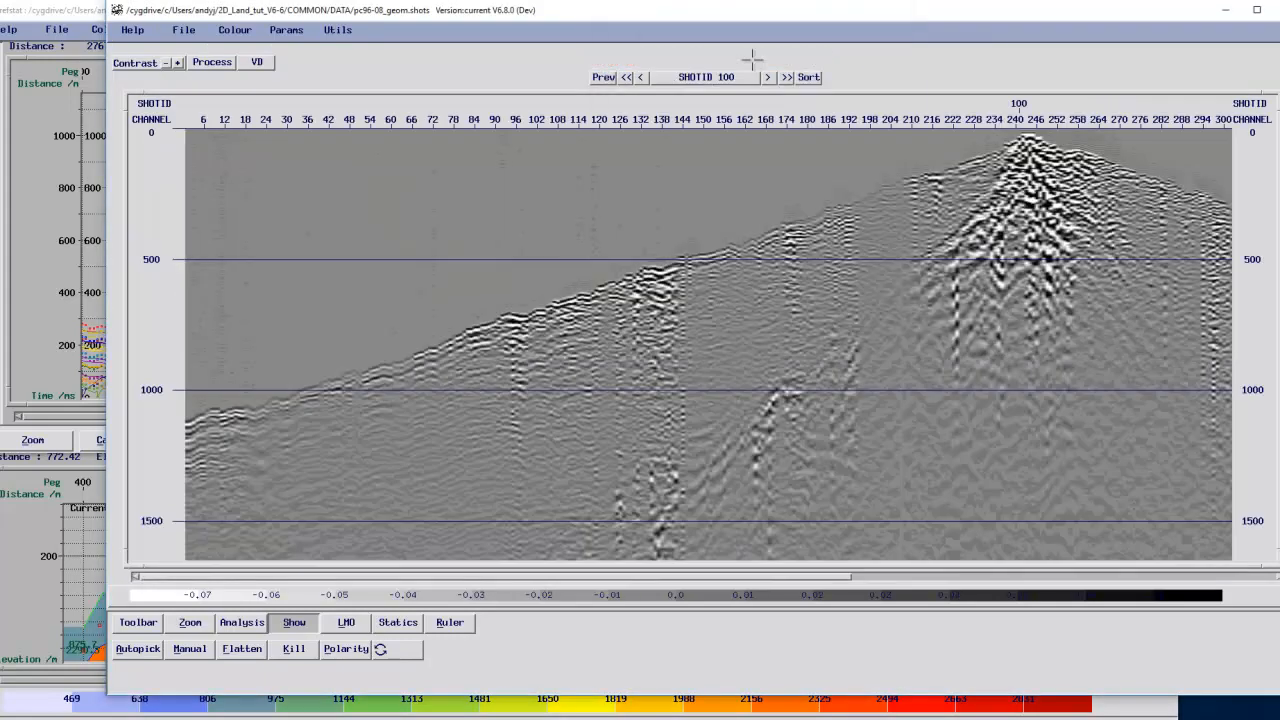
# Step: Autopick shot 100's first breaks with Envelope threshold as the approximate and main pick methods, and reload the picks in refstat
pyautogui.click(138, 652)
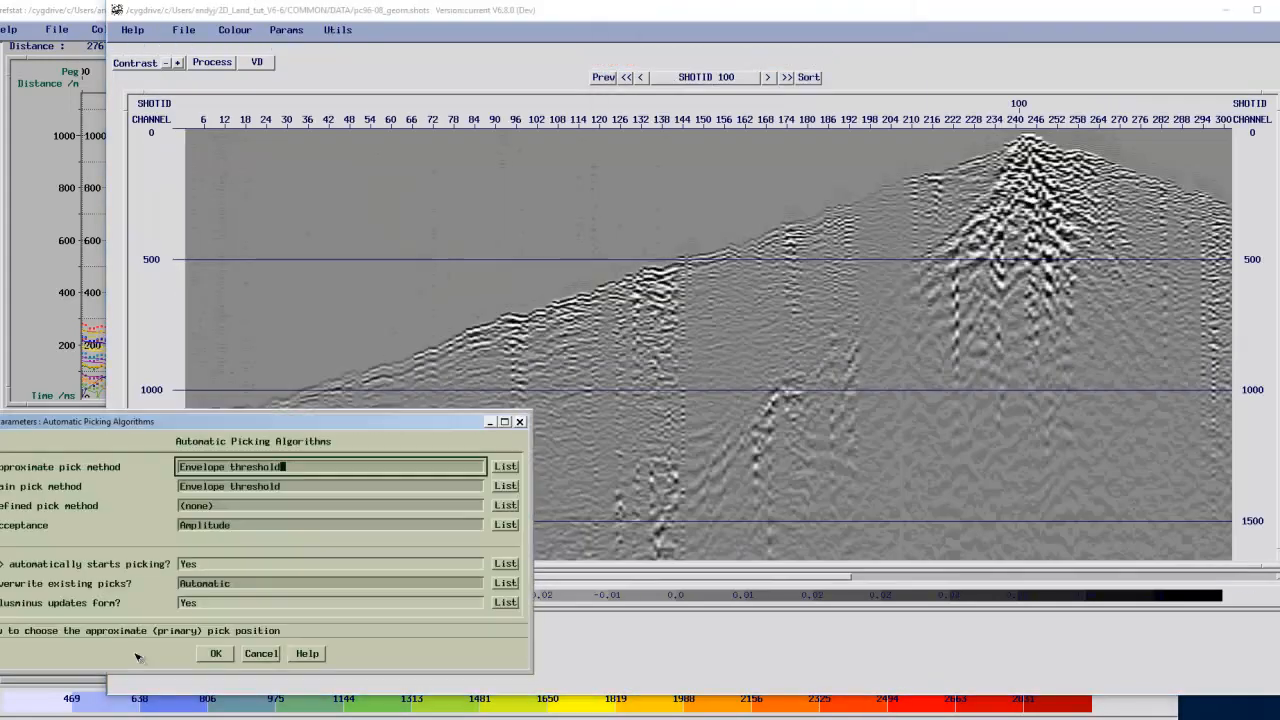
pyautogui.click(214, 660)
pyautogui.click(208, 660)
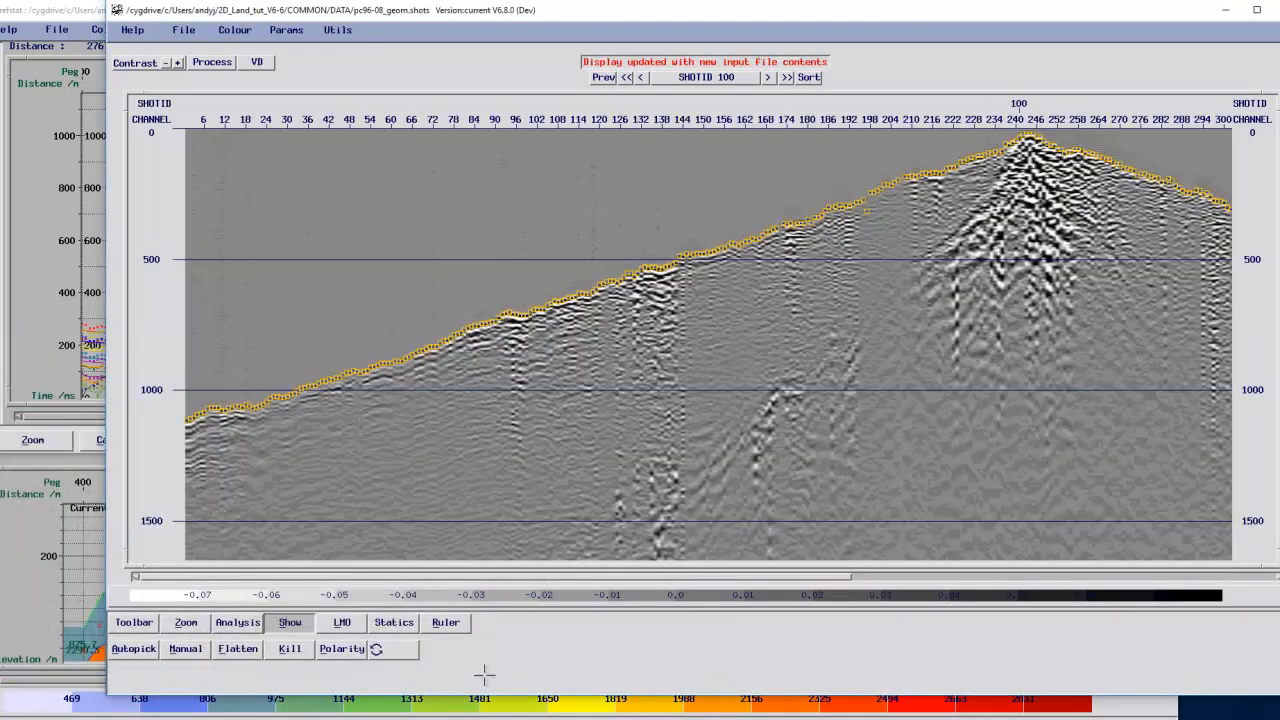
pyautogui.click(48, 16)
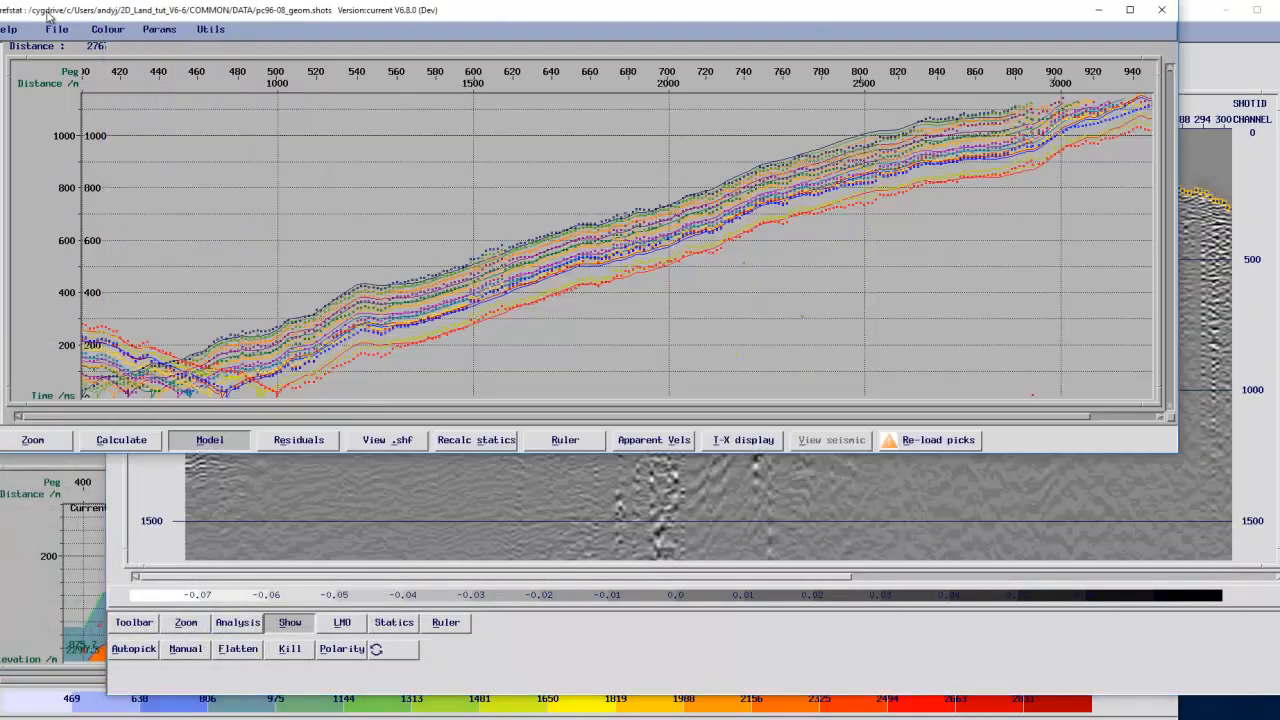
pyautogui.click(917, 443)
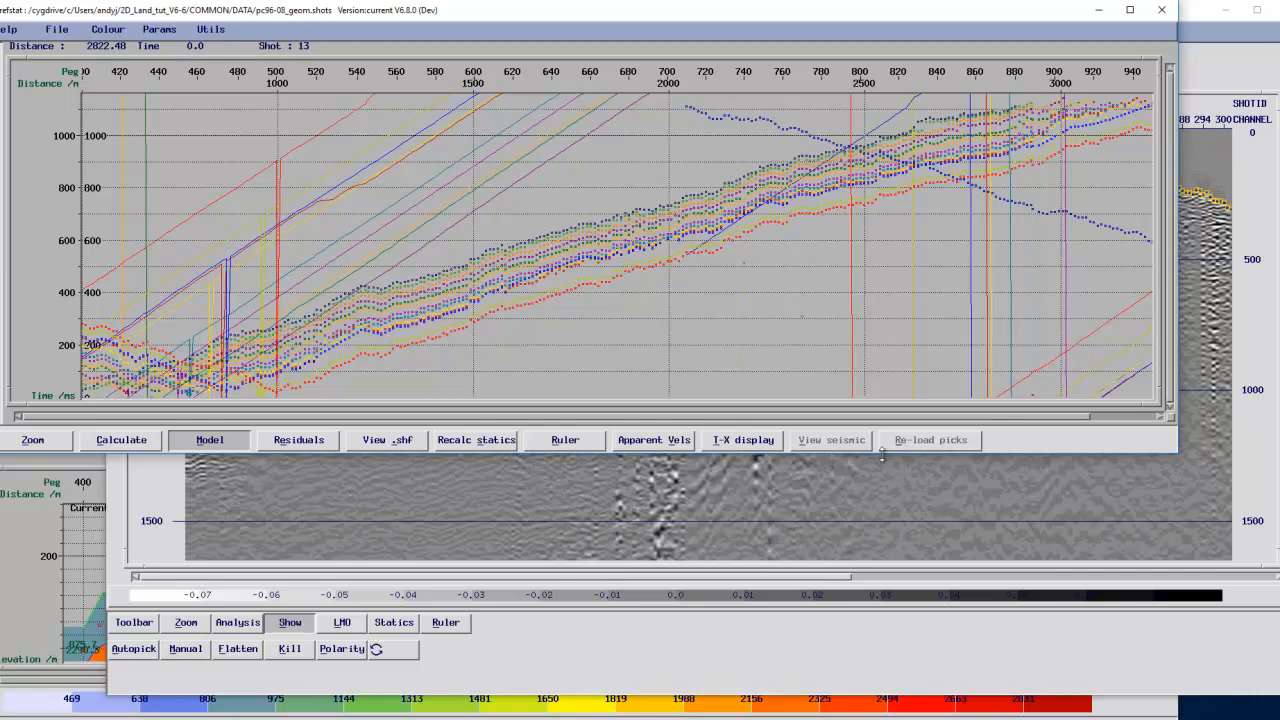
# Step: Rerun the refstat inversion on the reloaded picks, keeping the current inversion parameters, and inspect the modelled curves across the line
pyautogui.click(637, 668)
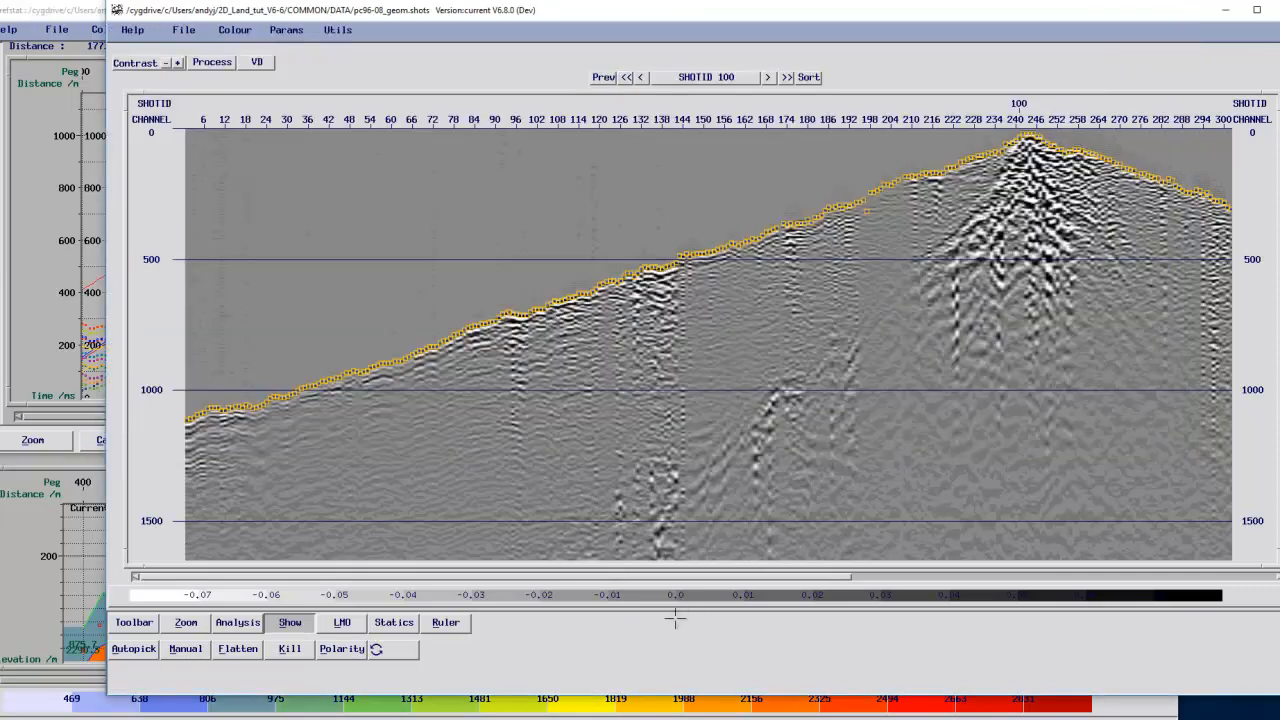
pyautogui.click(97, 442)
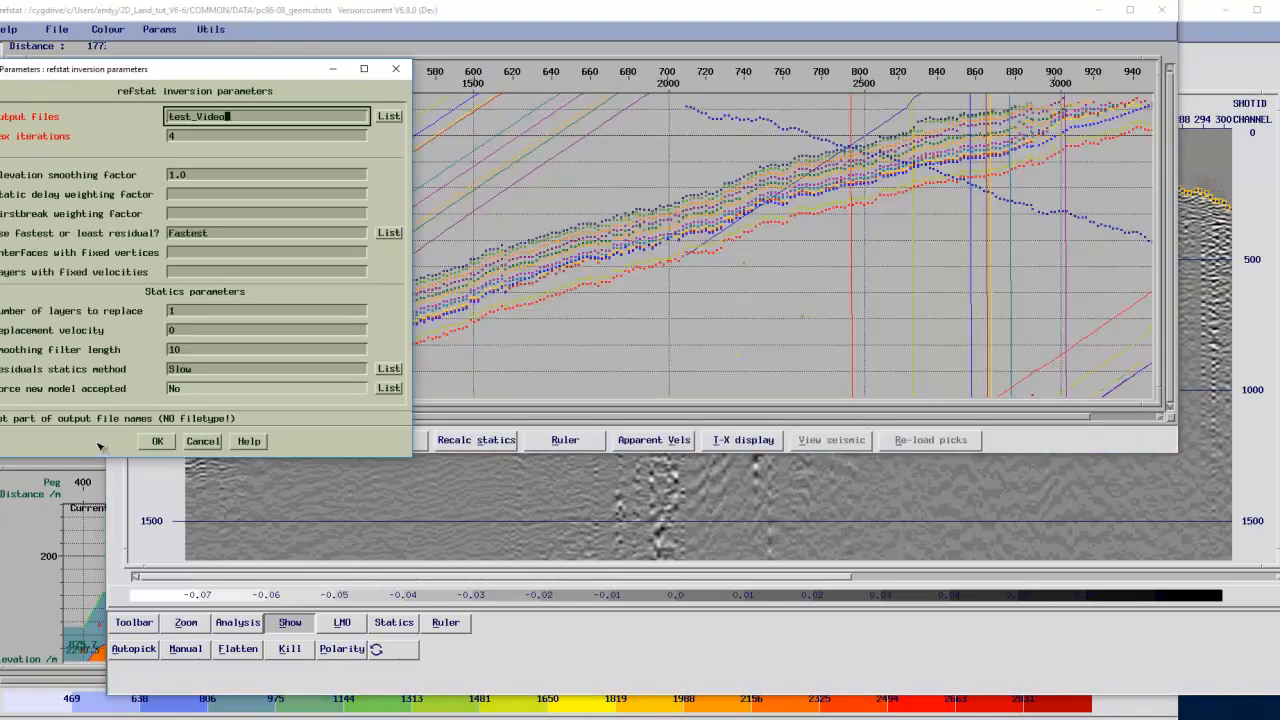
pyautogui.click(157, 441)
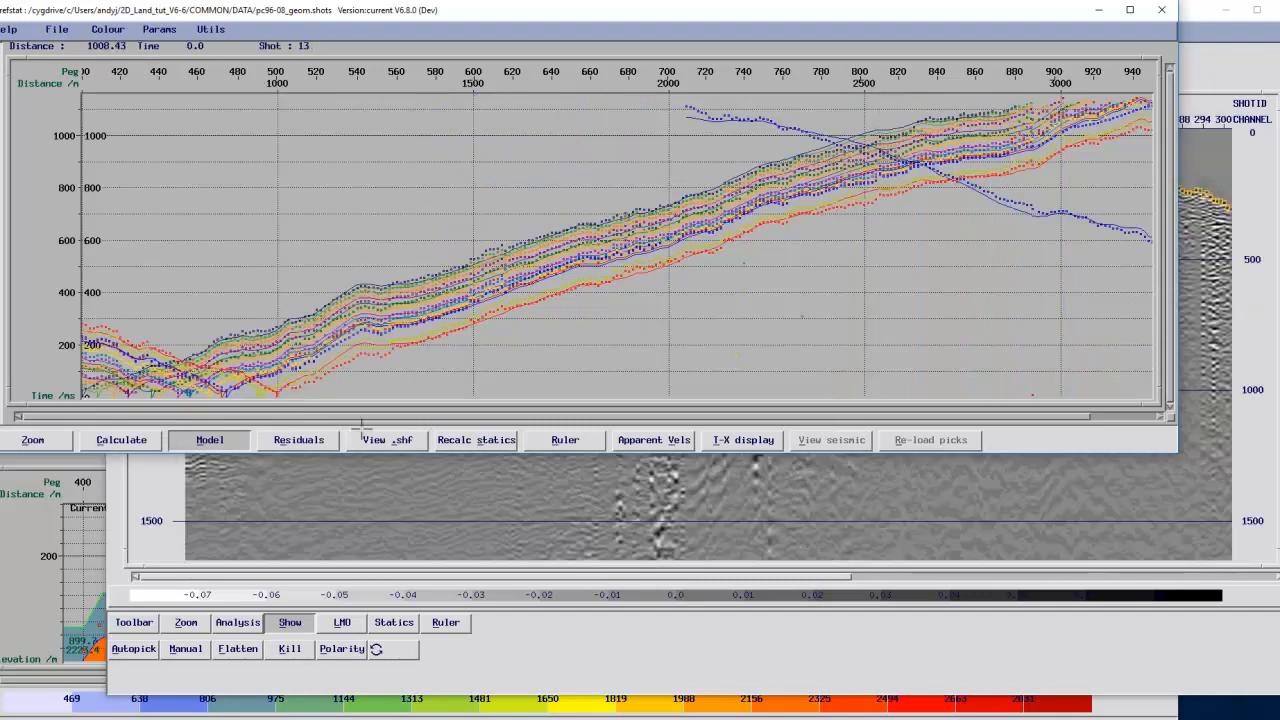
pyautogui.moveTo(399, 420); pyautogui.dragTo(473, 420)
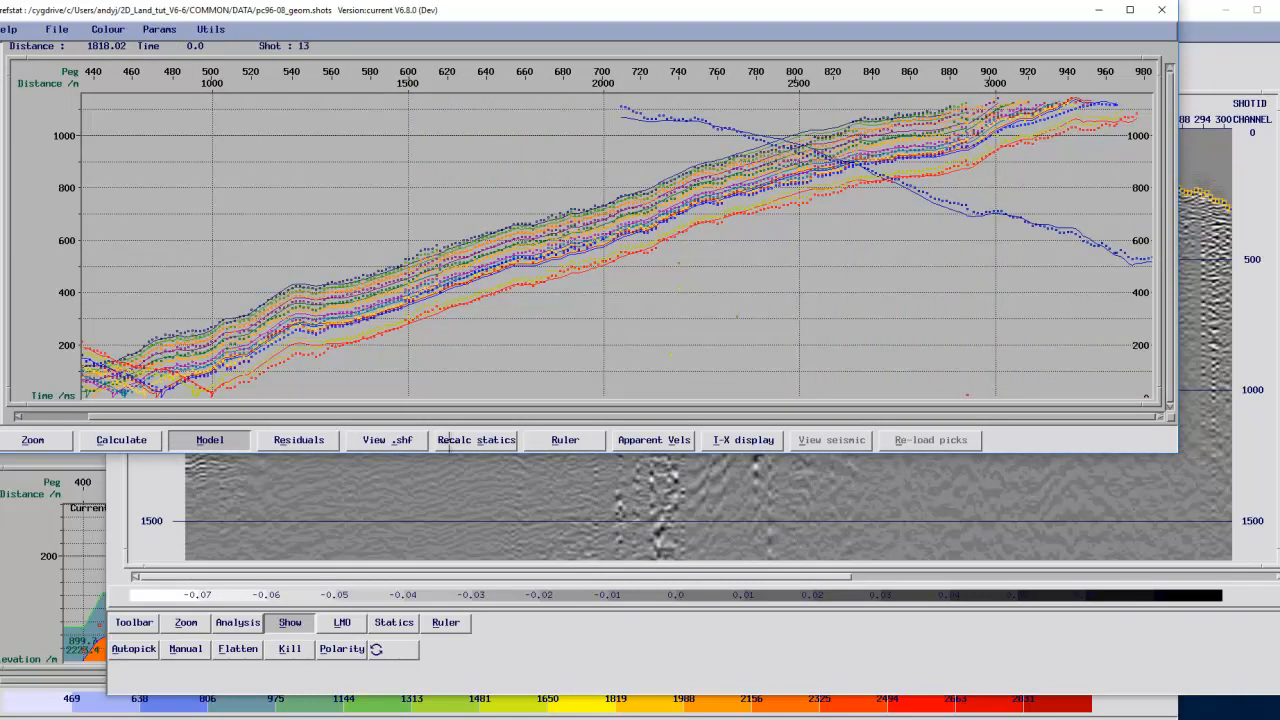